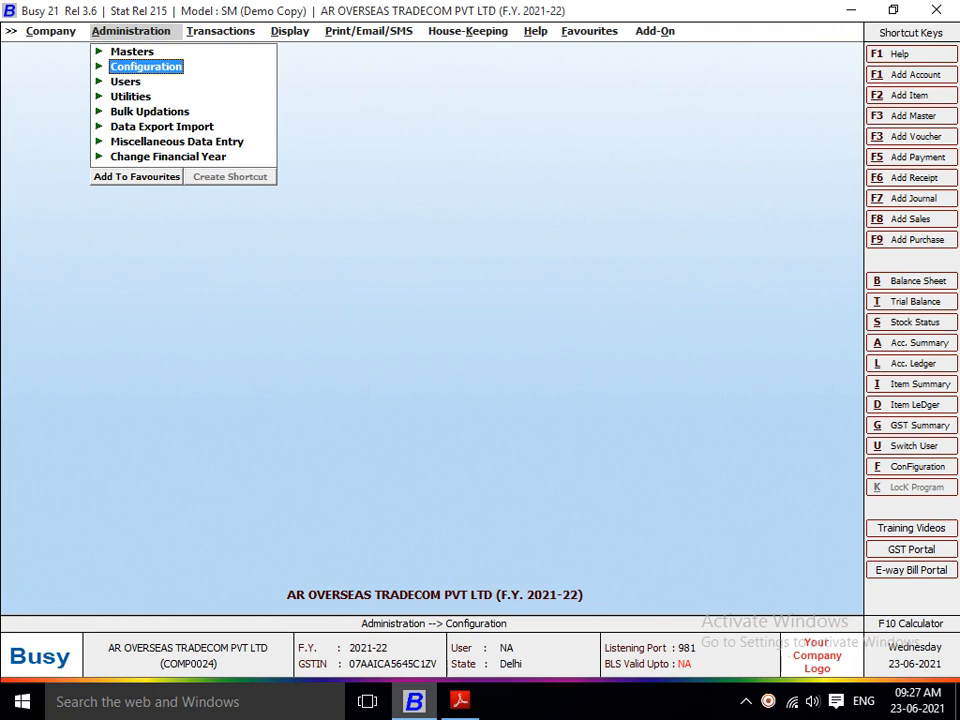
key(Right)
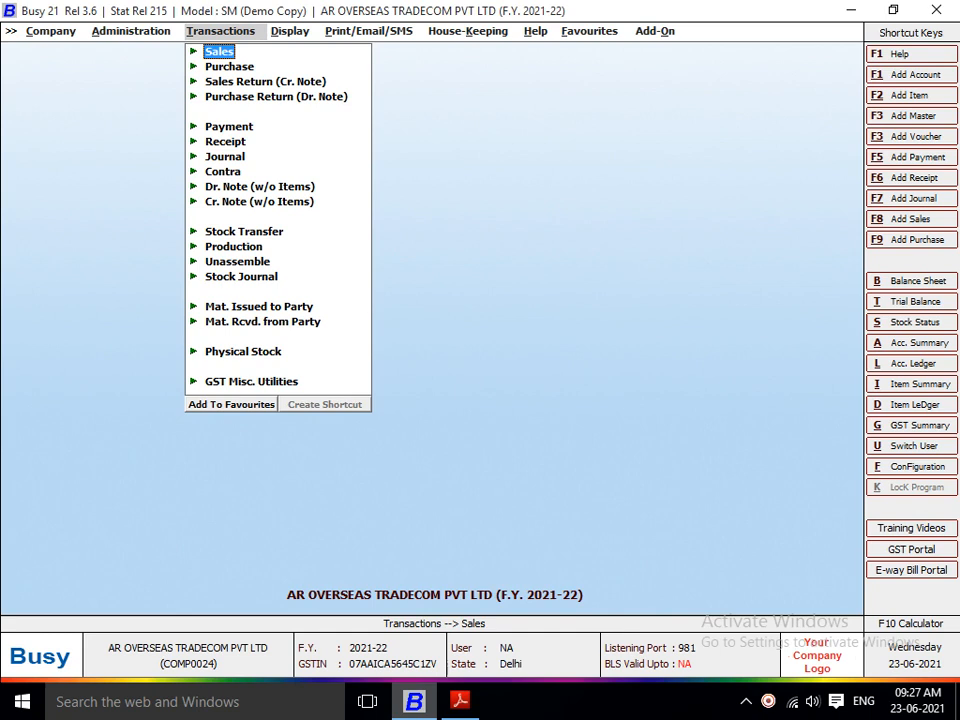
key(Left)
key(Right)
key(Down)
key(Up)
key(Down)
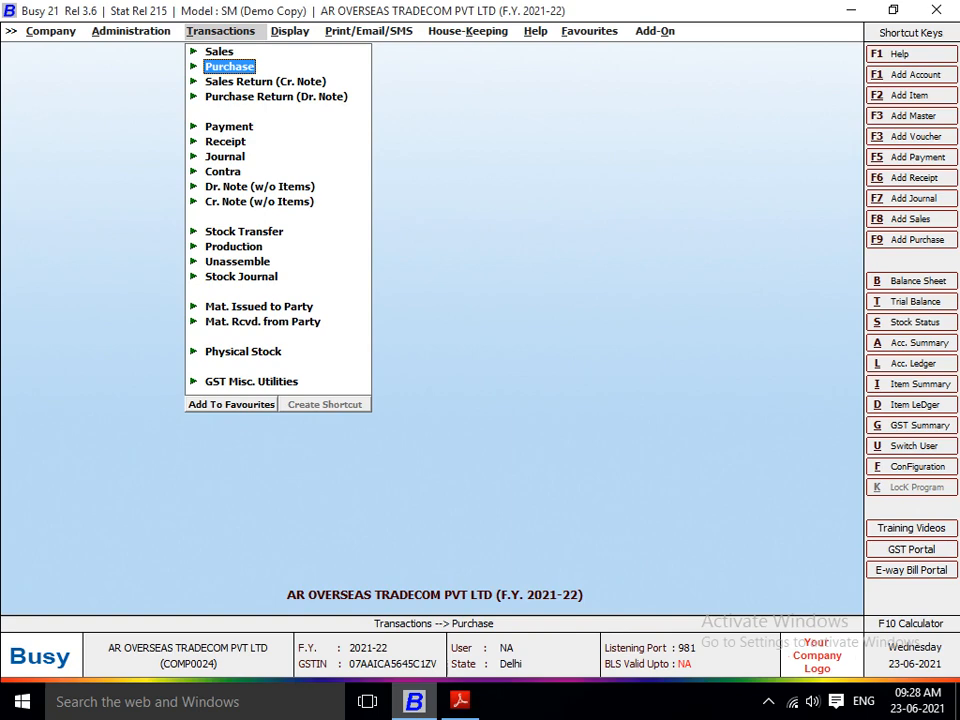
Step: Switch to Adobe Reader to examine the ICM Logistics tax invoice, and return to Busy
key(alt+Tab)
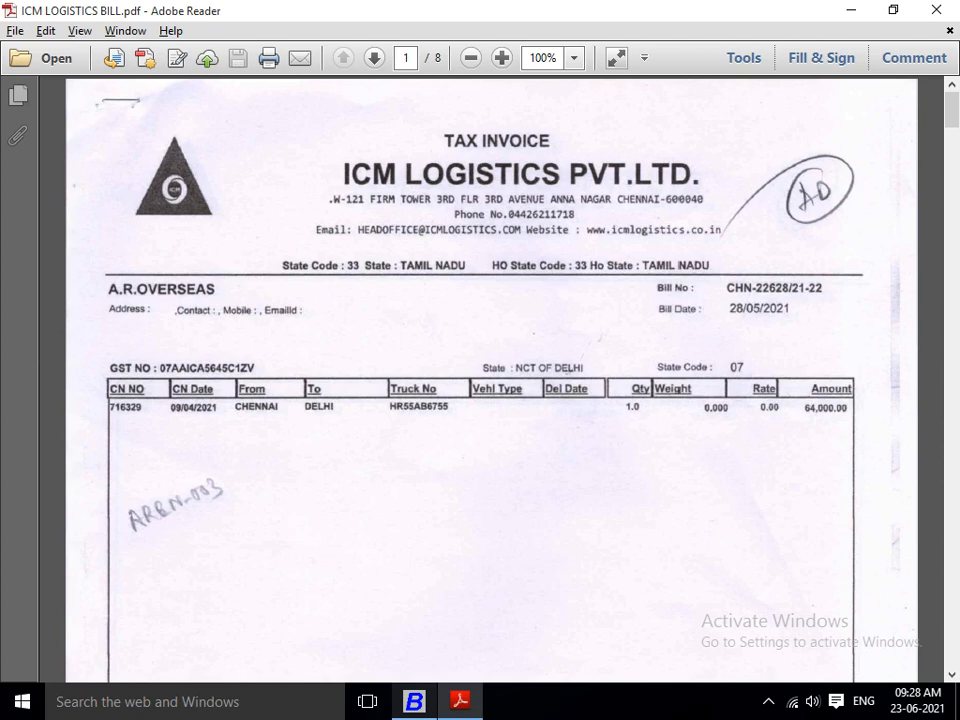
key(alt+Tab)
Step: Open the TDS/TCS settings in the Features / Options configuration
key(Left)
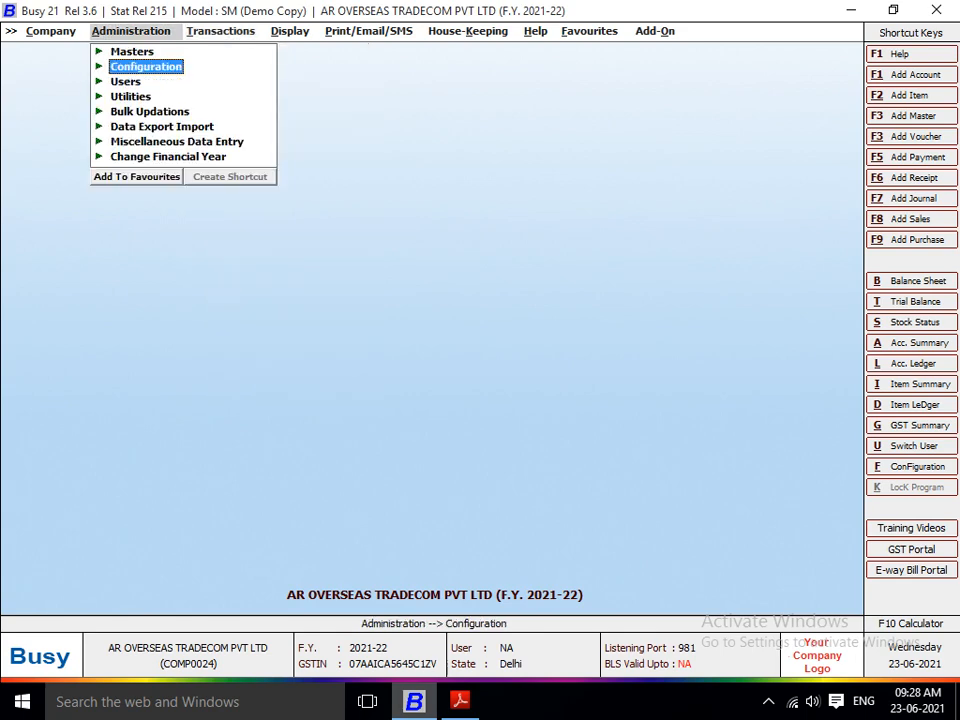
key(Up)
key(Down)
key(Up)
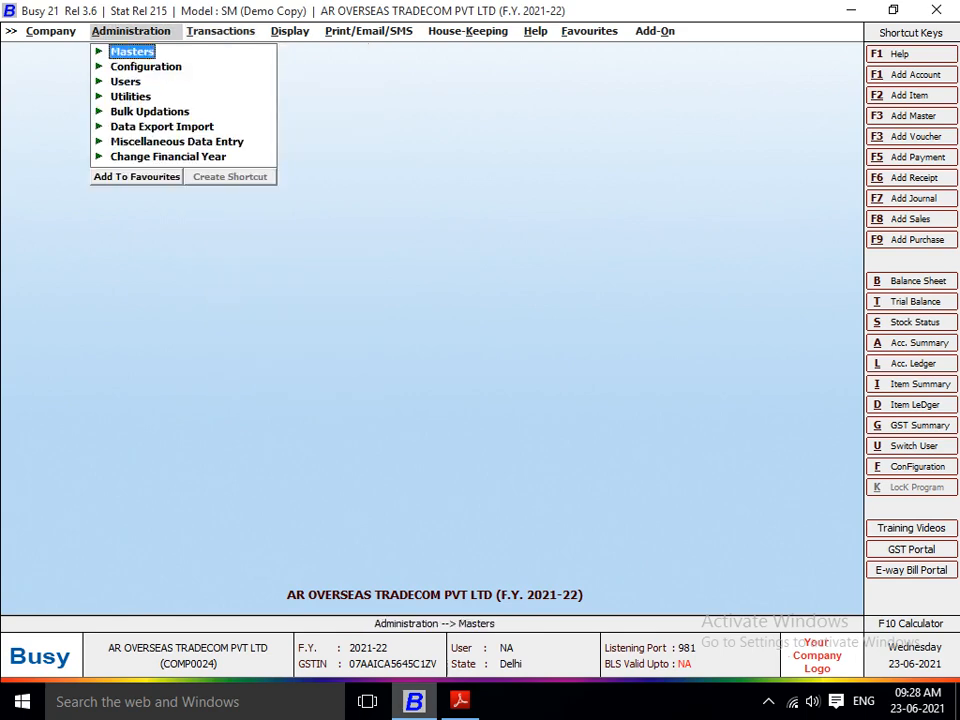
key(Down)
key(Return)
key(Return)
key(Down)
key(Down)
key(Down)
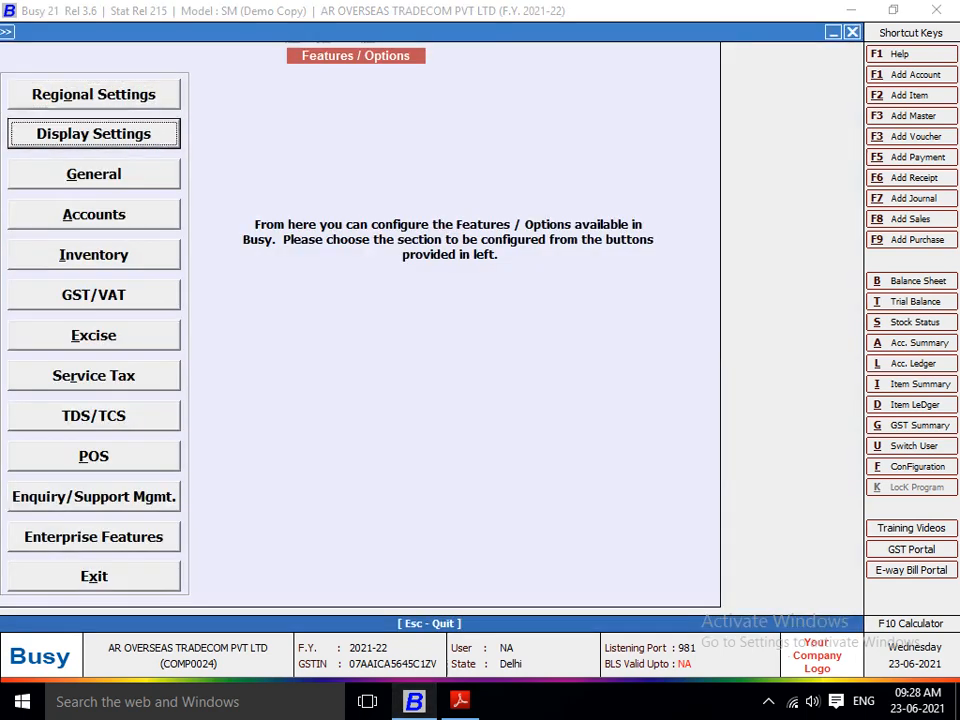
key(Down)
key(Down)
key(Down)
key(Down)
key(Down)
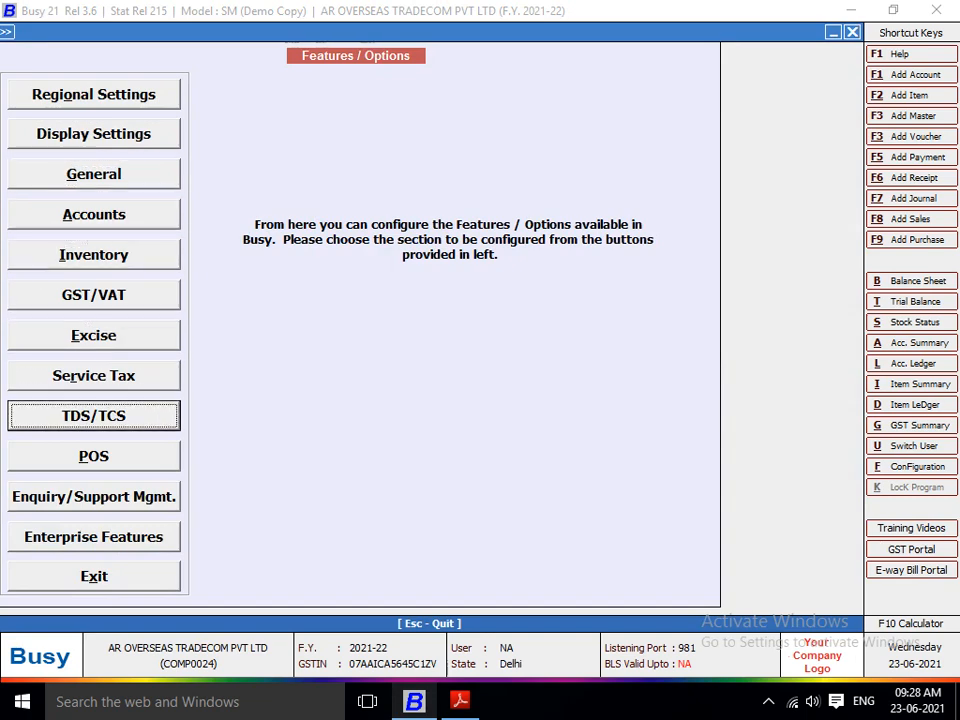
key(Return)
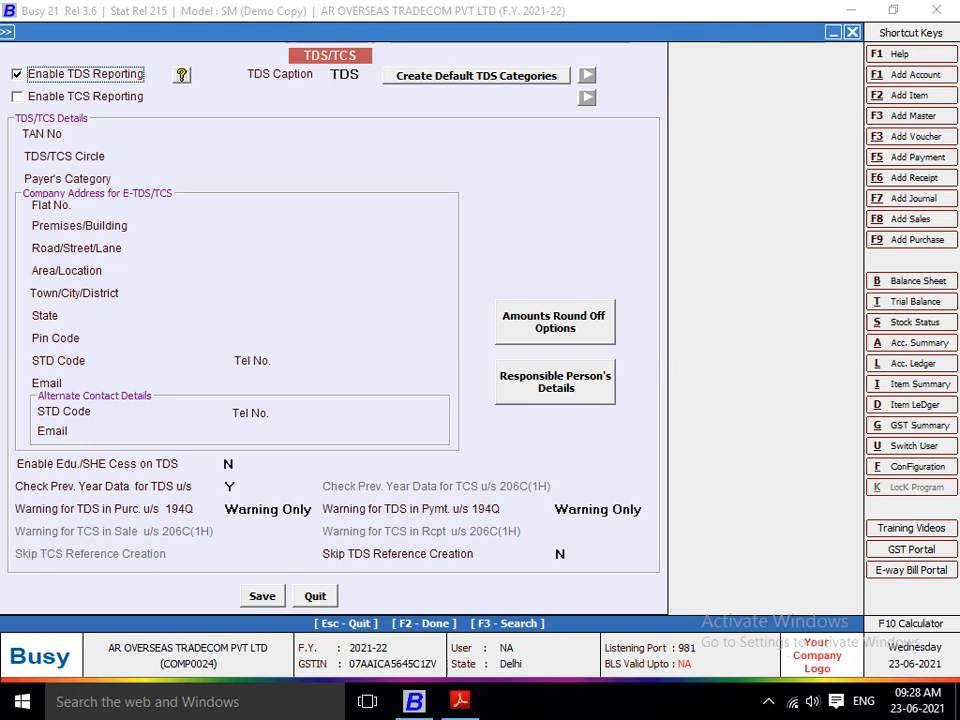
Step: Save the TDS/TCS settings with TDS reporting enabled and leave the configuration
key(F2)
key(Return)
key(Escape)
key(Escape)
key(Escape)
key(Escape)
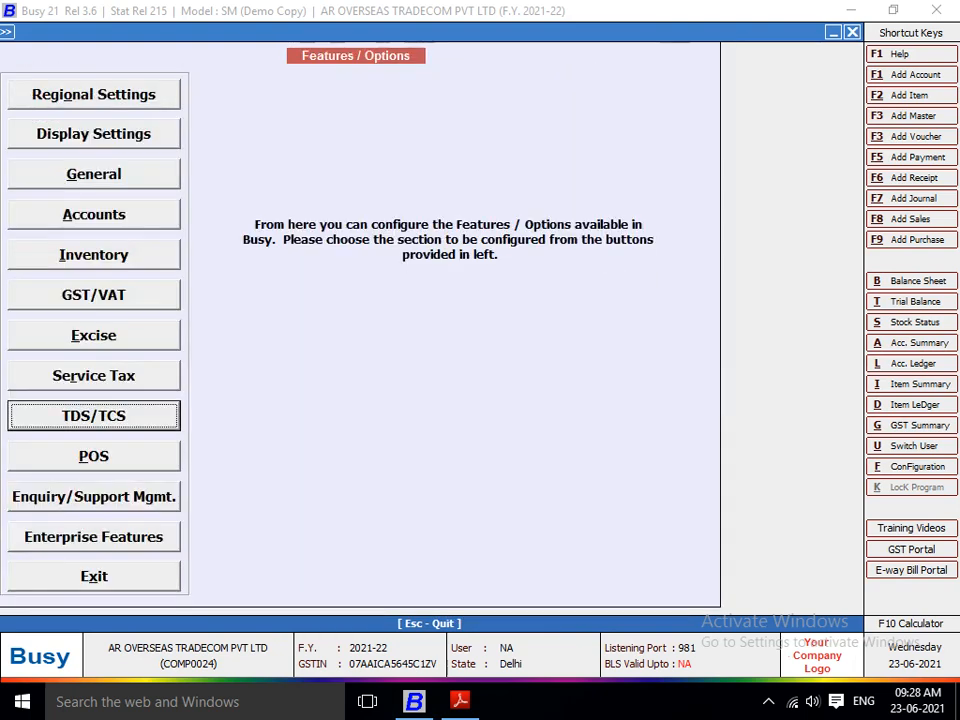
Step: Open the Freight & Forwarding Charges account master for modification
key(Up)
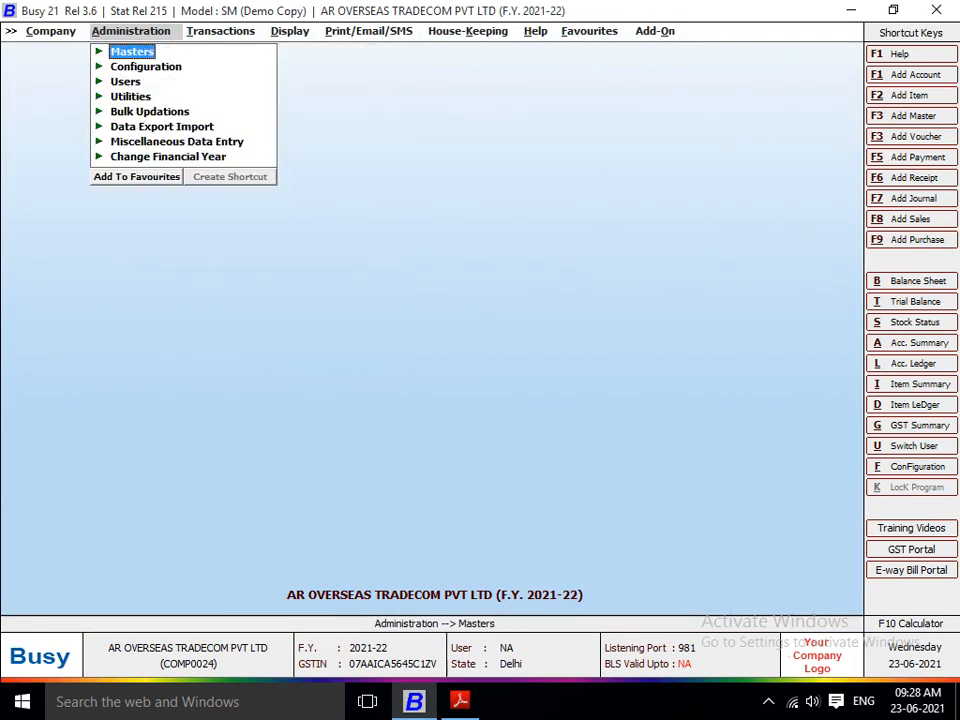
key(Return)
key(Down)
key(Up)
key(Return)
key(Down)
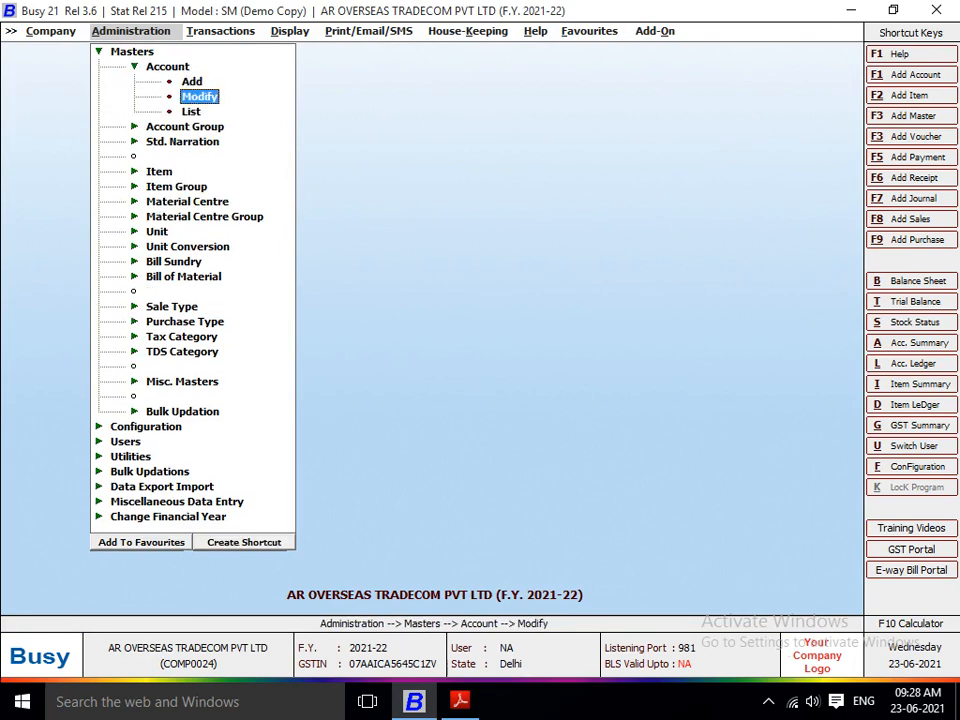
key(Return)
text(FRE)
key(Return)
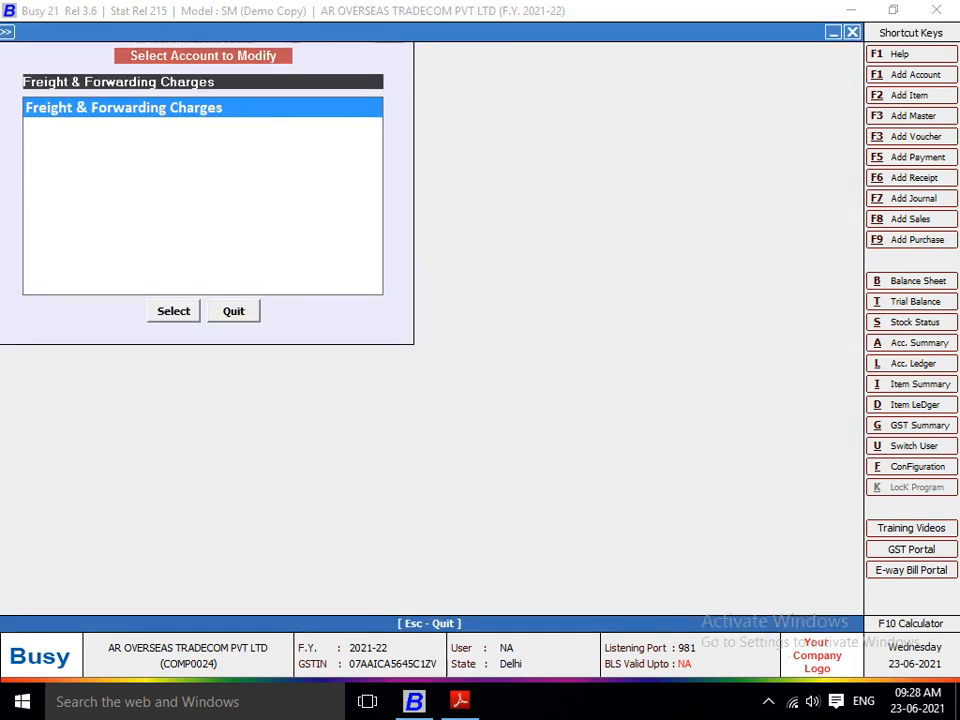
key(Return)
key(Return)
key(Return)
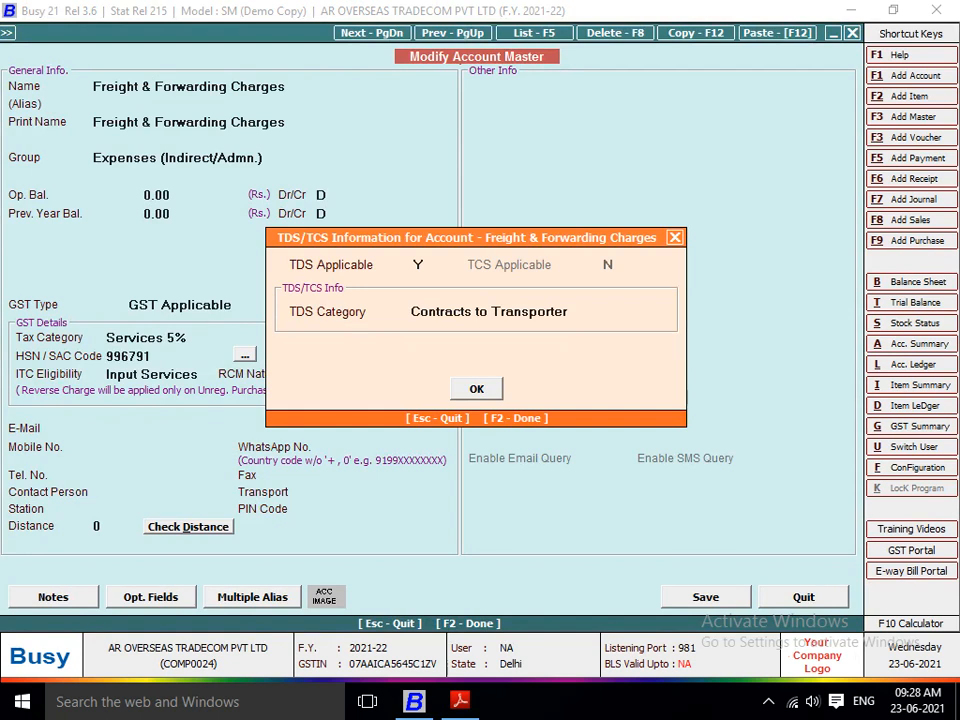
Step: Accept TDS applicable with the category Contracts to Transporter for Freight & Forwarding Charges and save the master
key(Return)
key(F2)
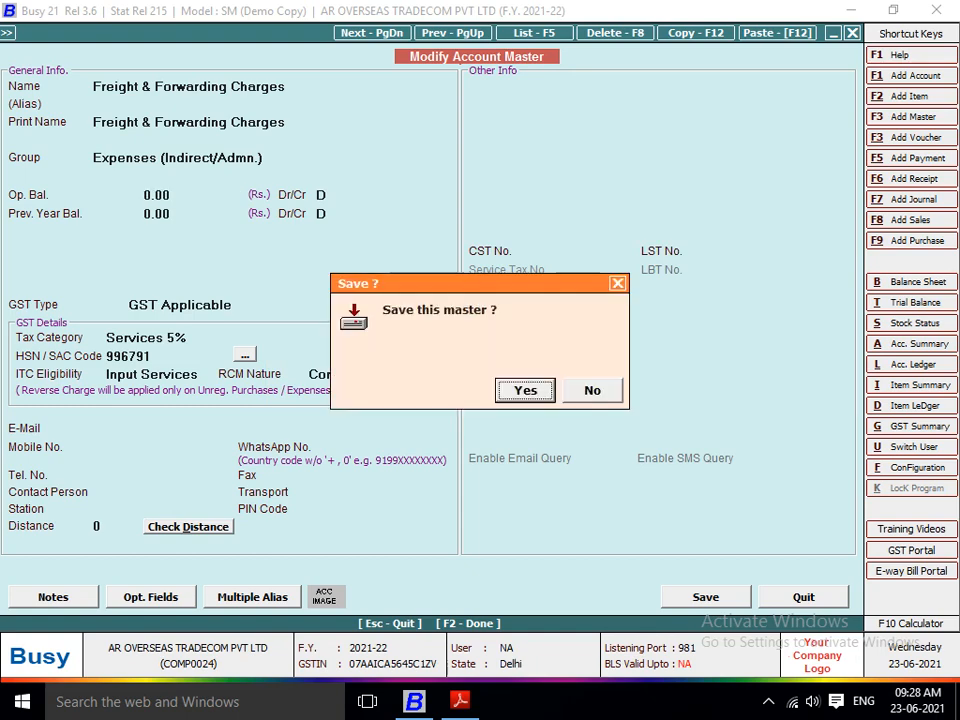
key(Return)
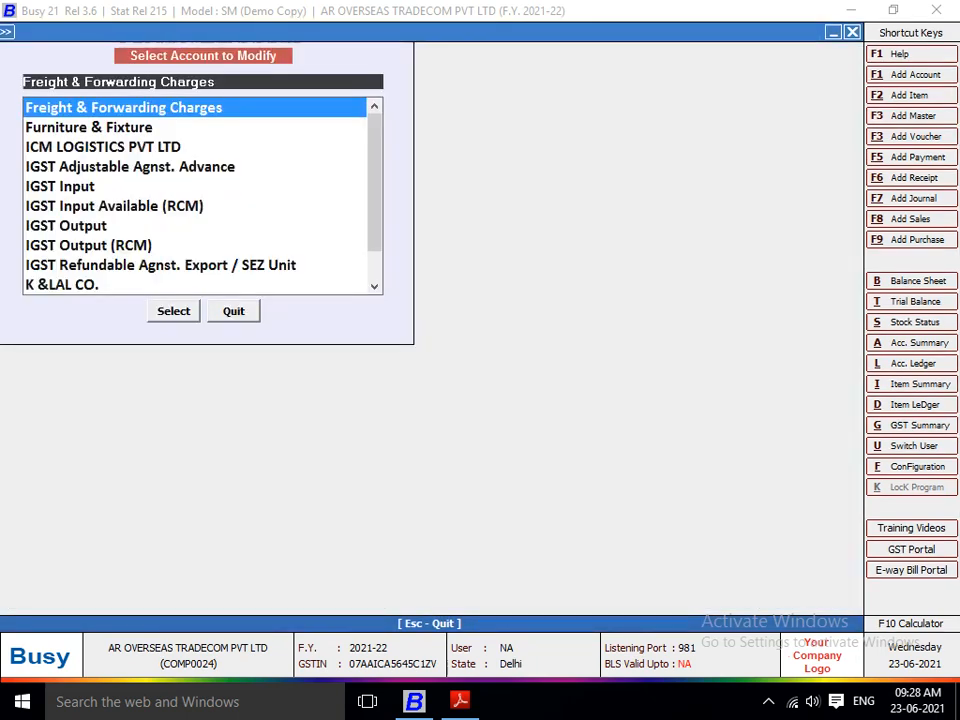
Step: Open the ICM LOGISTICS PVT LTD account master and go to its TDS party payee category
text(ICM)
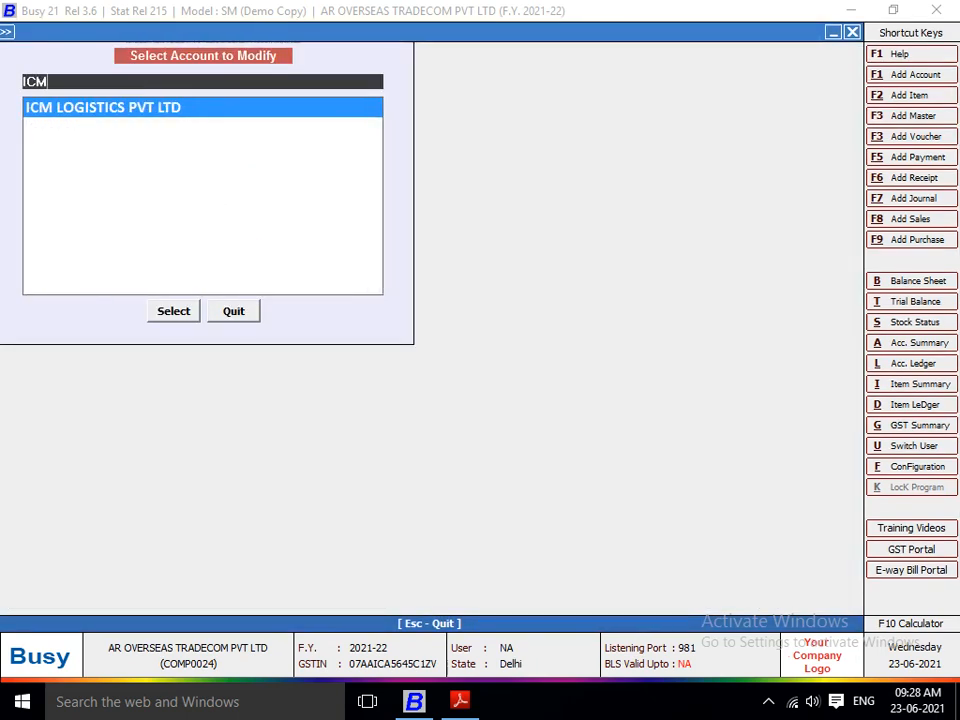
key(Return)
key(Return)
key(Return)
key(Return)
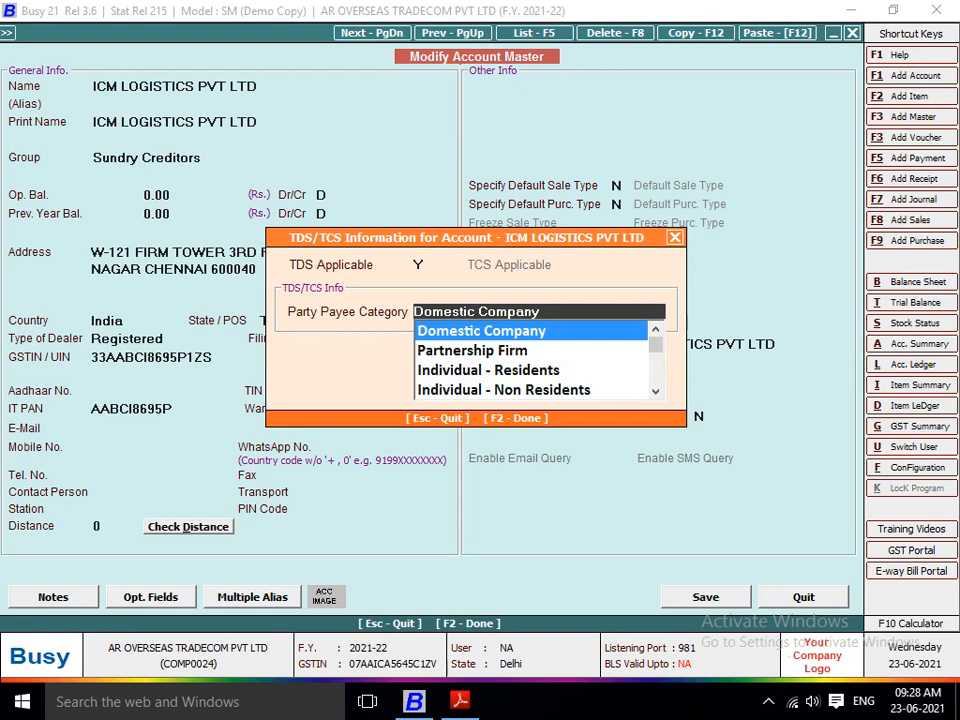
Step: Check the available party payee categories, keep Domestic Company, and close the ICM LOGISTICS PVT LTD account
key(Down)
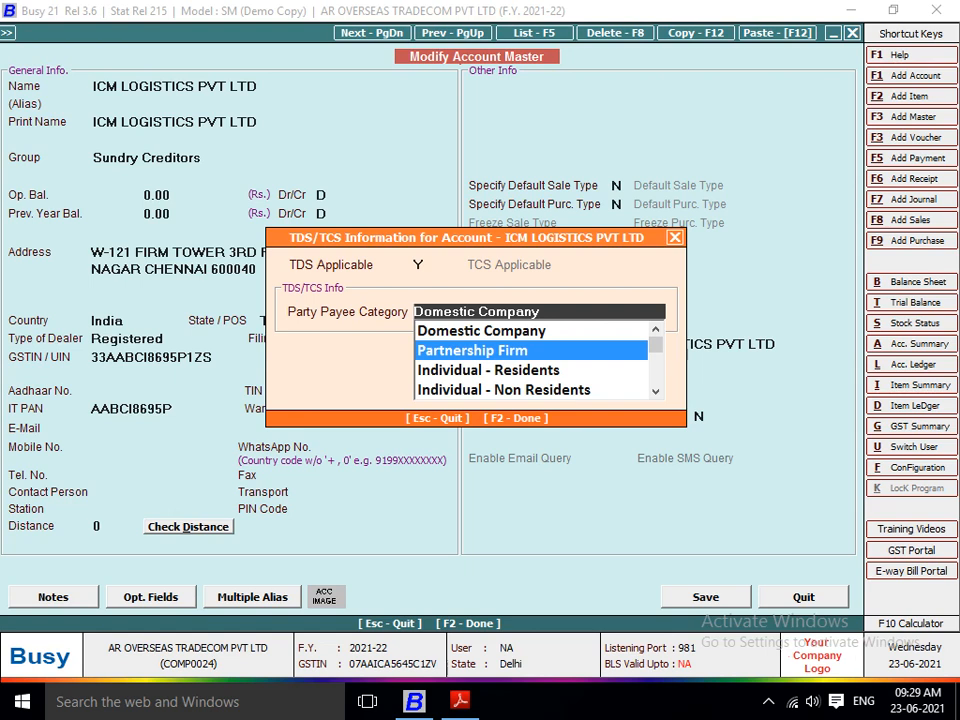
key(Up)
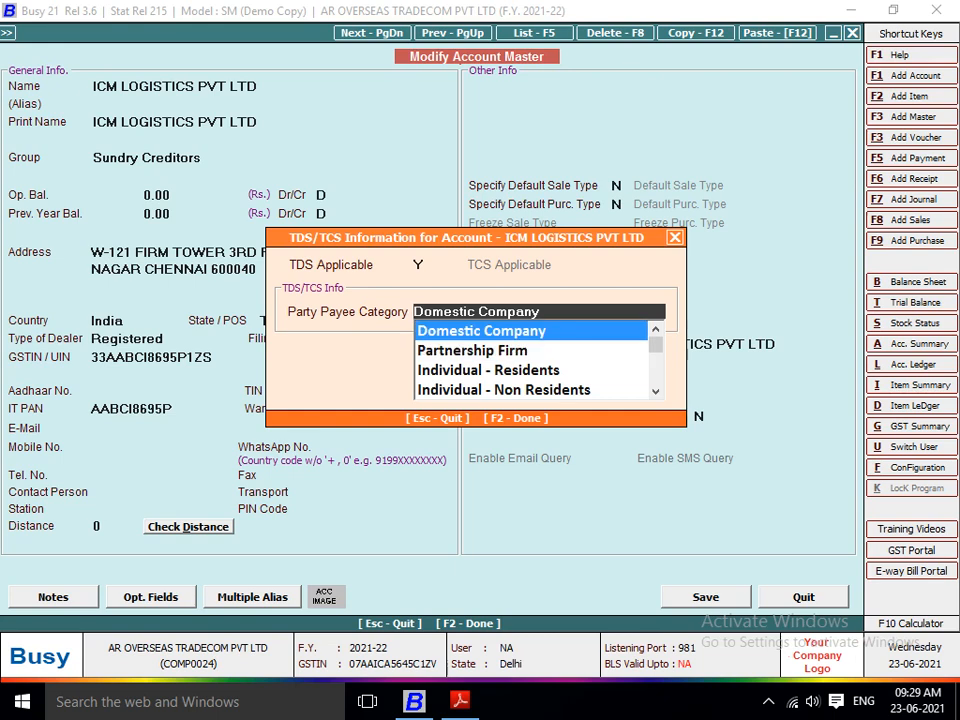
key(Return)
key(Escape)
Step: Display the list of TDS categories on screen
key(Escape)
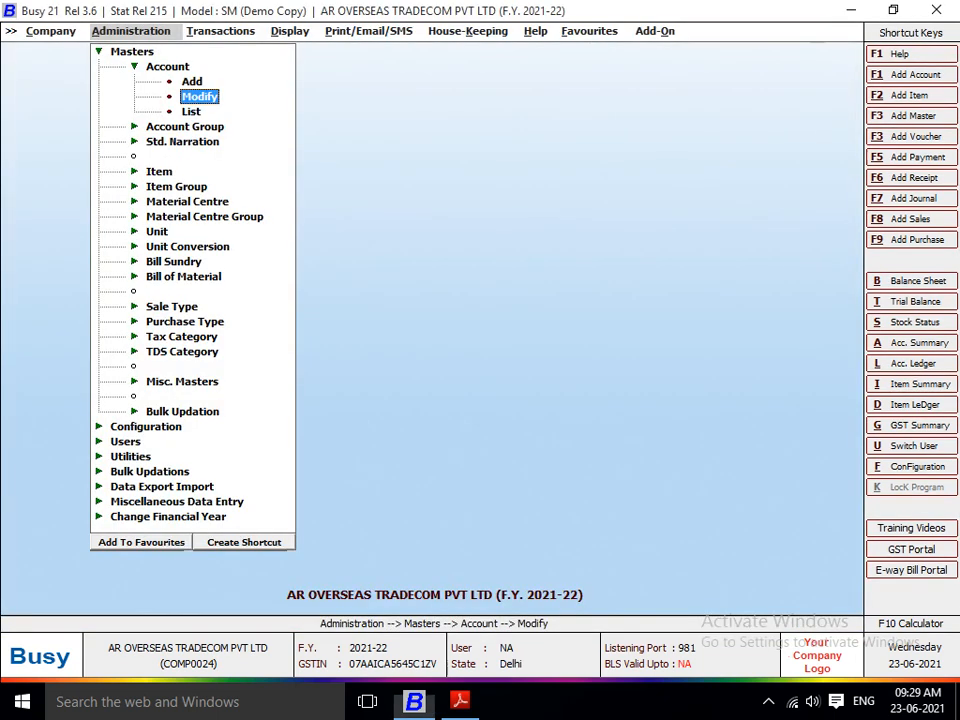
key(Escape)
key(Down)
key(Down)
key(Down)
key(Down)
key(Down)
key(Down)
key(Down)
key(Down)
key(Down)
key(Down)
key(Down)
key(Down)
key(Down)
key(Down)
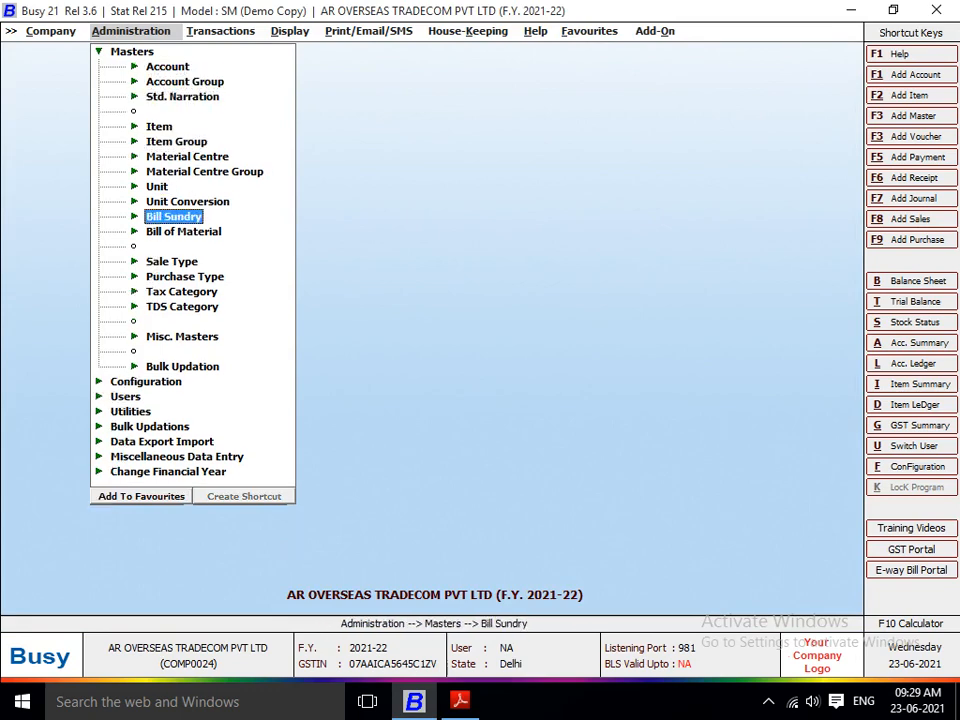
key(Return)
key(Down)
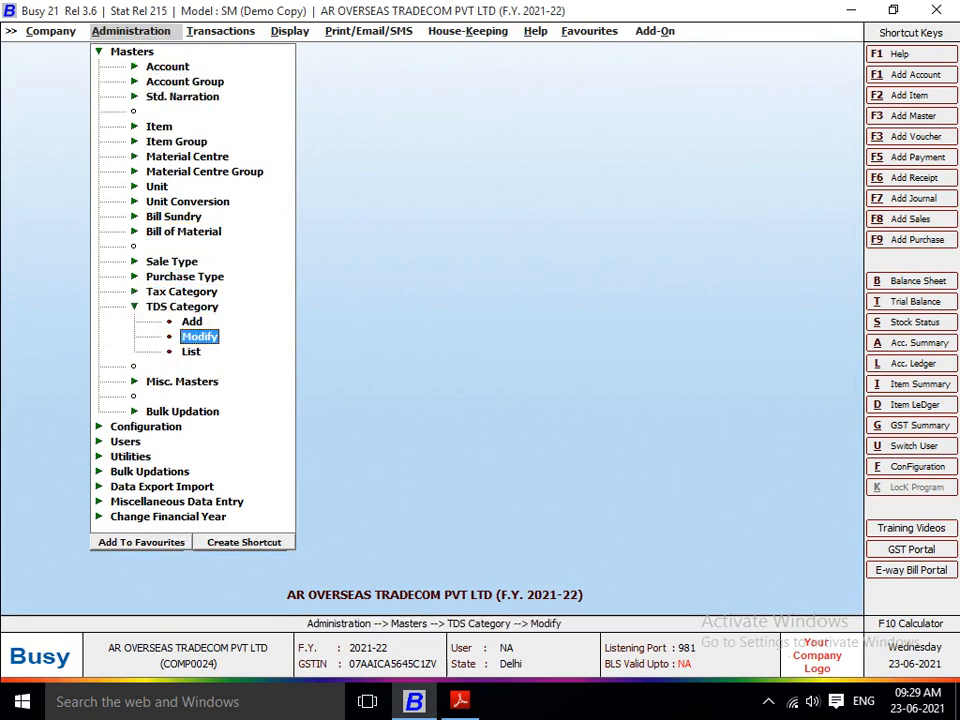
key(Down)
key(Return)
Step: Open the Contracts to Transporter TDS category for modification from the list
key(Return)
key(Down)
key(Down)
key(Down)
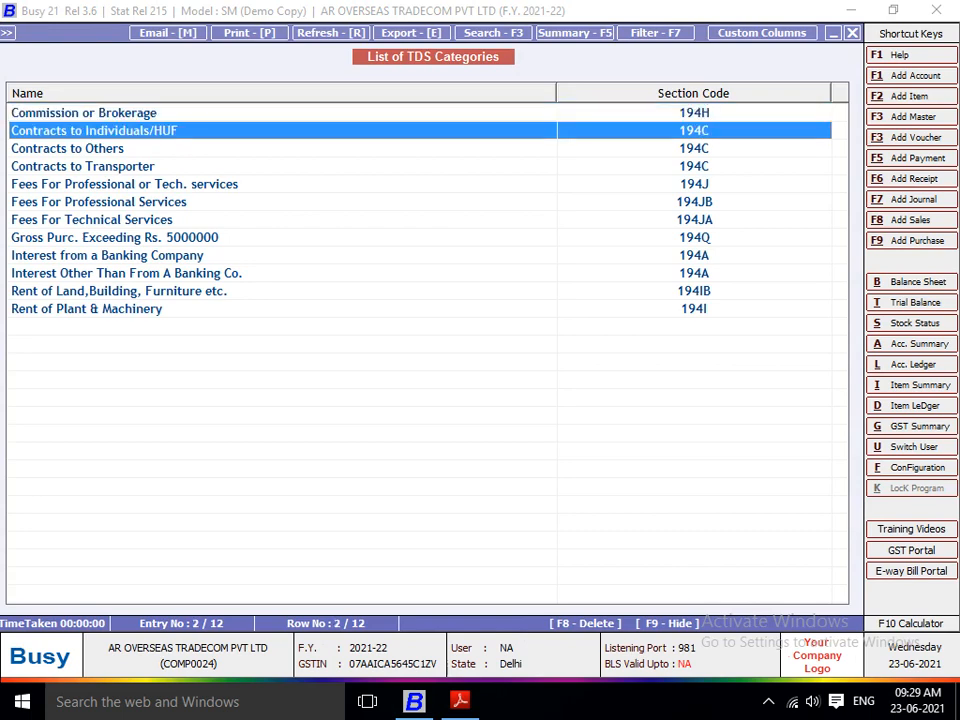
Step: Set the TDS rate with PAN to 2% for Individual - Residents, Individual - Non Residents and Domestic Company
key(Return)
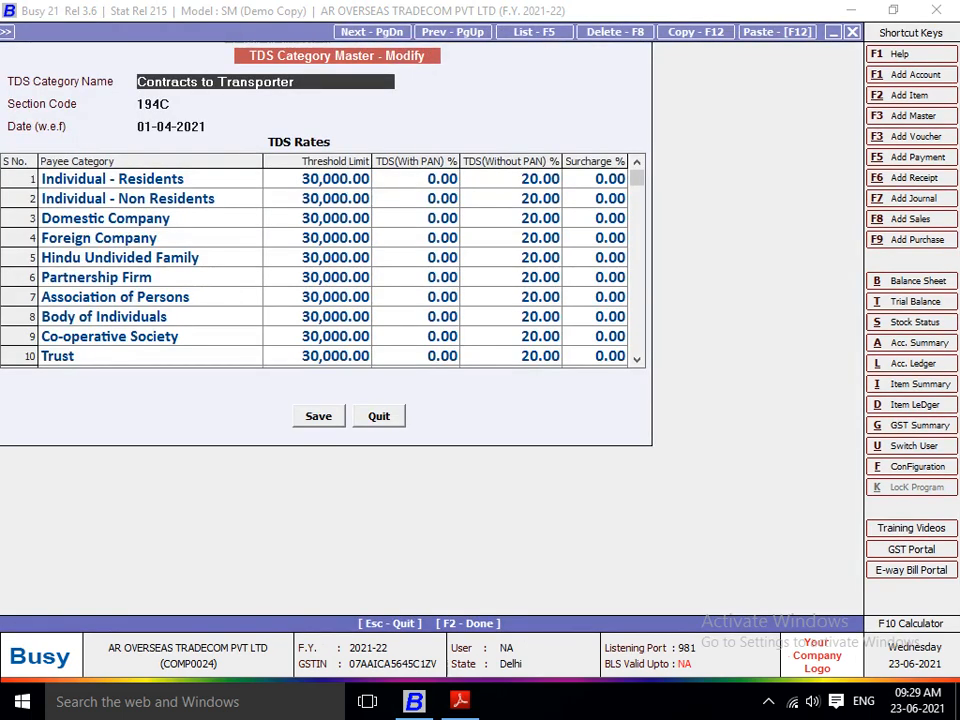
key(Return)
text(2)
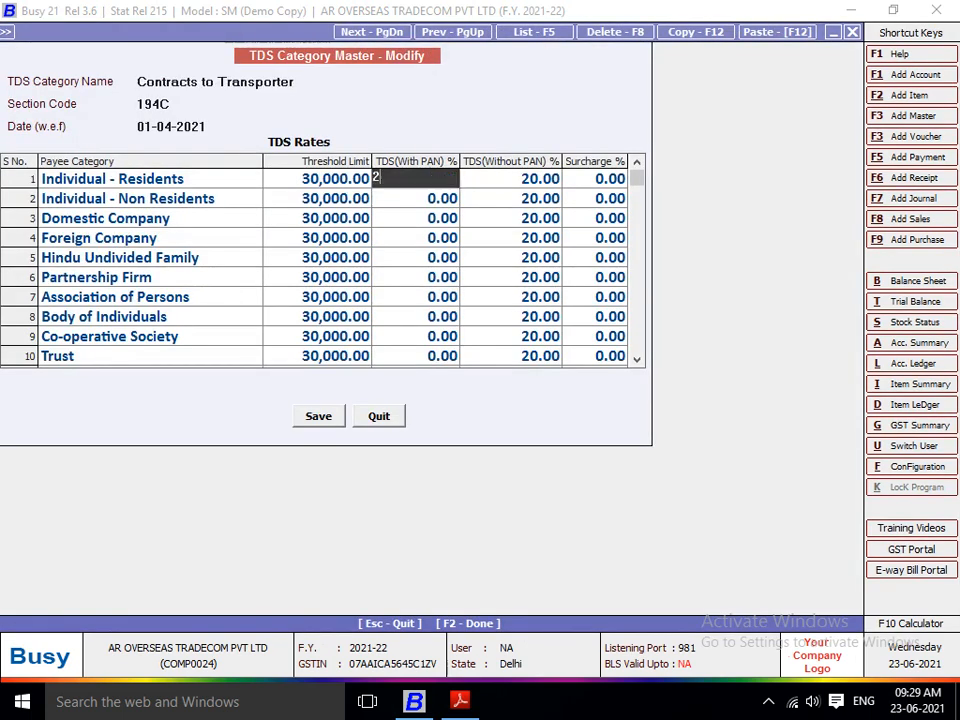
key(Return)
key(Left)
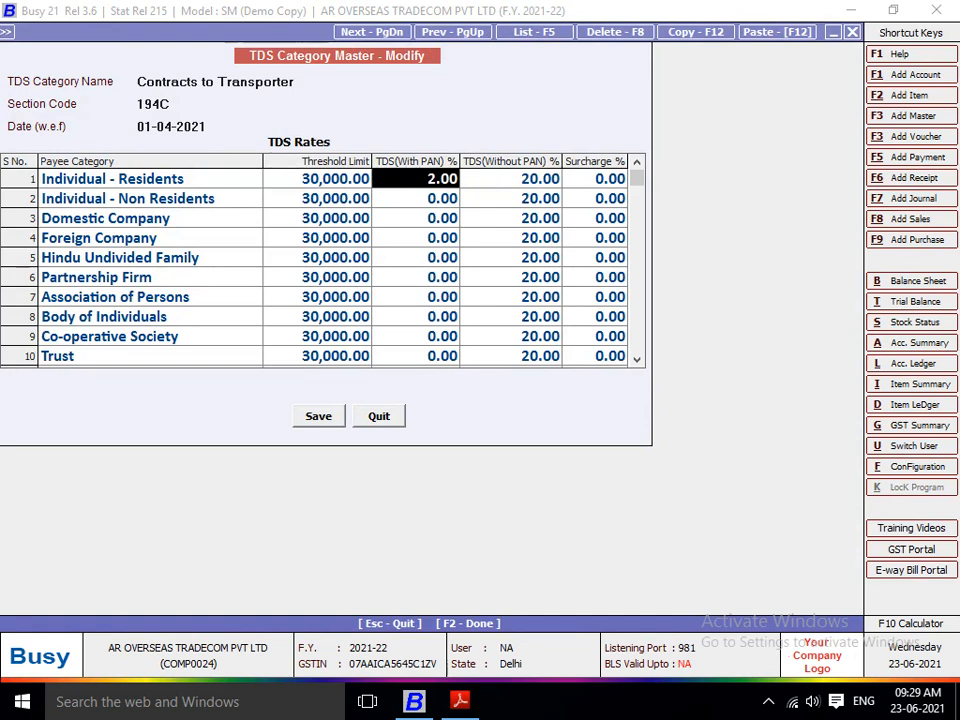
key(Down)
text(2)
key(Return)
key(Left)
key(Down)
text(2)
key(Return)
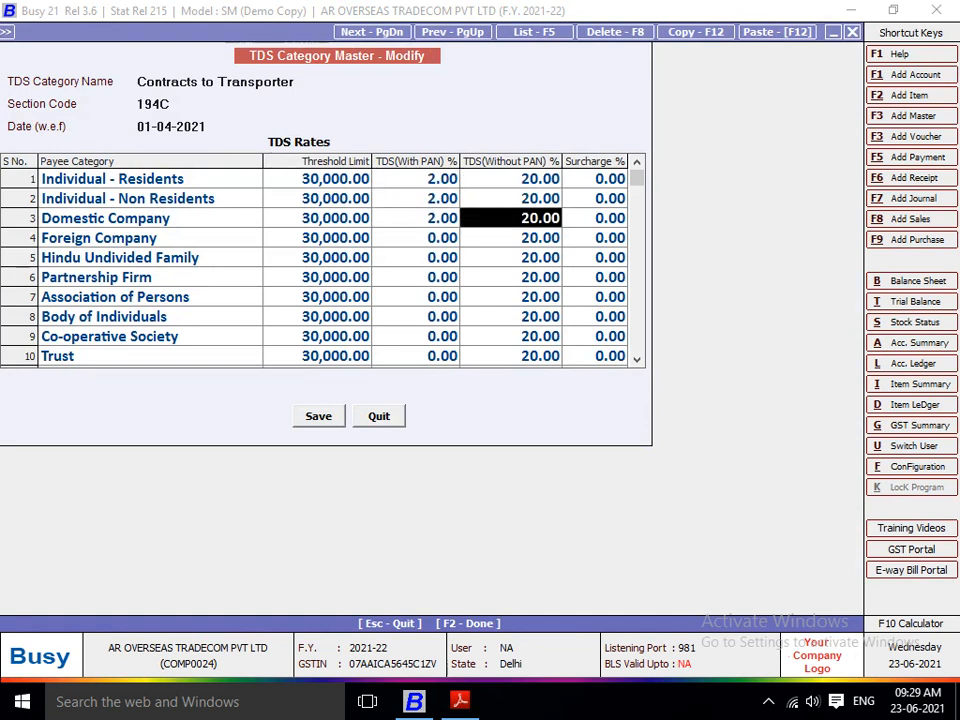
Step: Set the TDS rate with PAN to 2% for Foreign Company, Hindu Undivided Family and Partnership Firm
key(Down)
key(Left)
text(2)
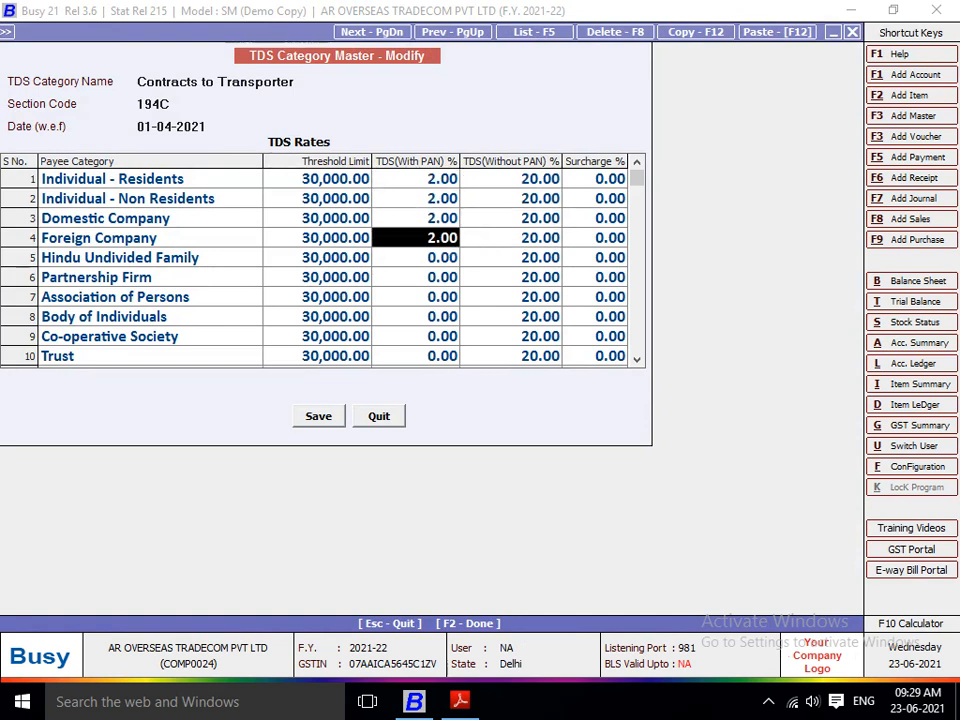
key(Down)
text(2)
key(Return)
key(Down)
key(Left)
text(2)
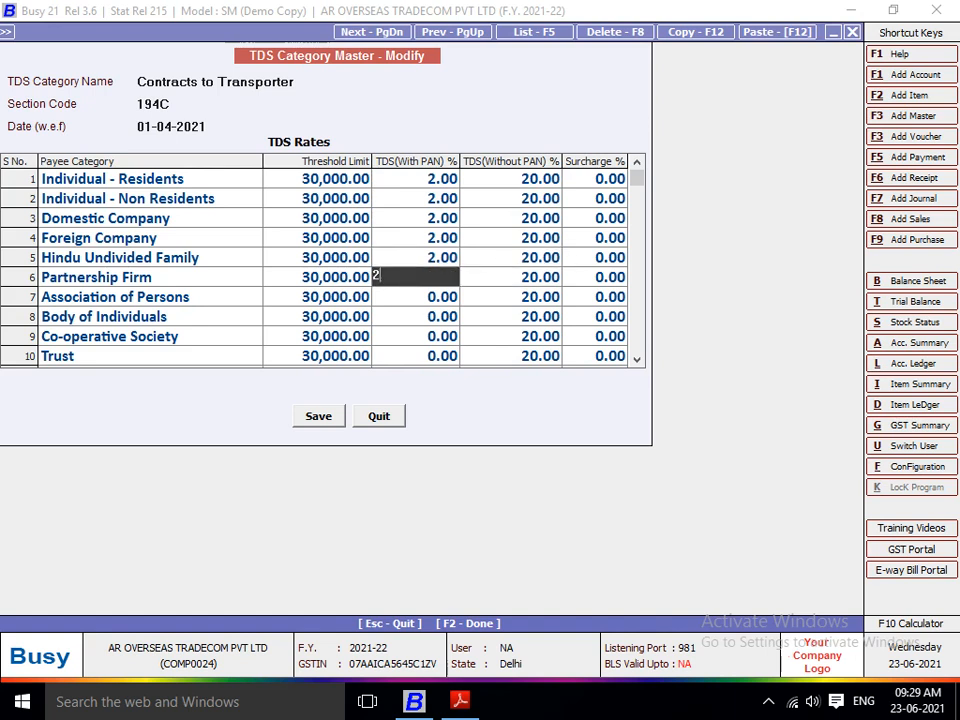
key(Return)
Step: Set the TDS rate with PAN to 2% for Association of Persons and Body of Individuals
key(Down)
key(Left)
text(2)
key(Return)
key(Down)
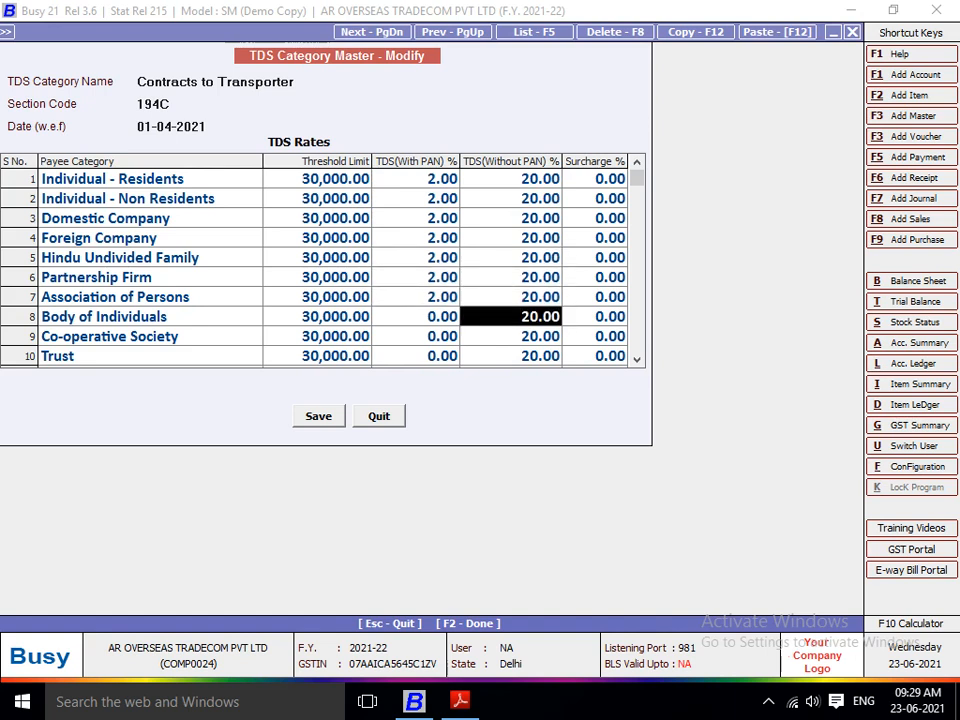
key(Left)
text(2)
key(Return)
Step: Set the TDS rate with PAN to 2% for Co-operative Society and Trust
key(Down)
key(Left)
text(2)
key(Return)
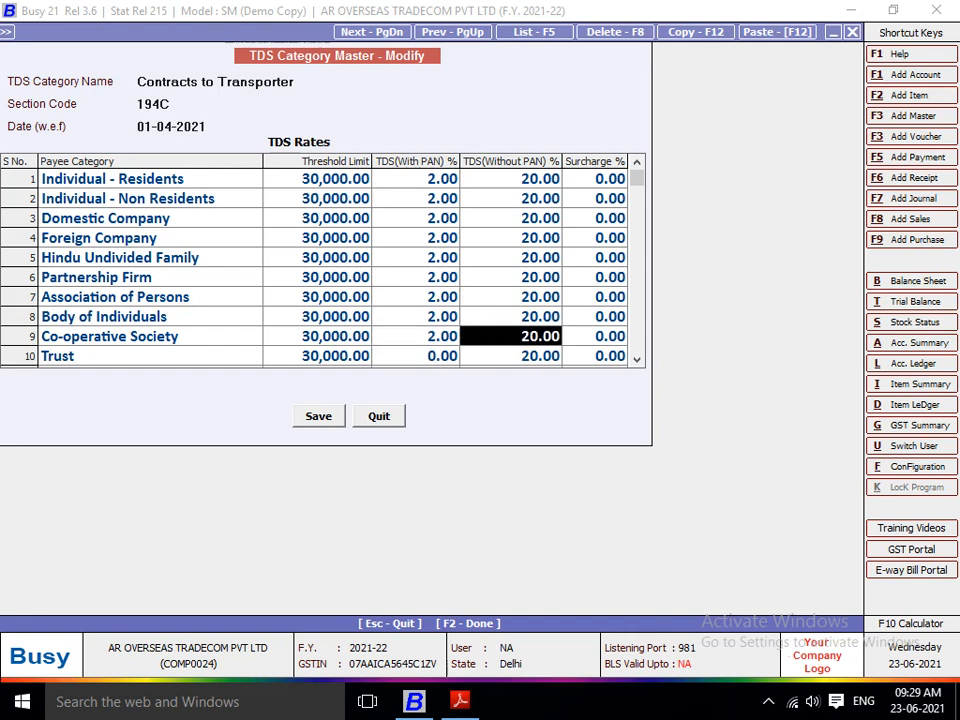
key(Down)
key(Left)
text(2)
key(Return)
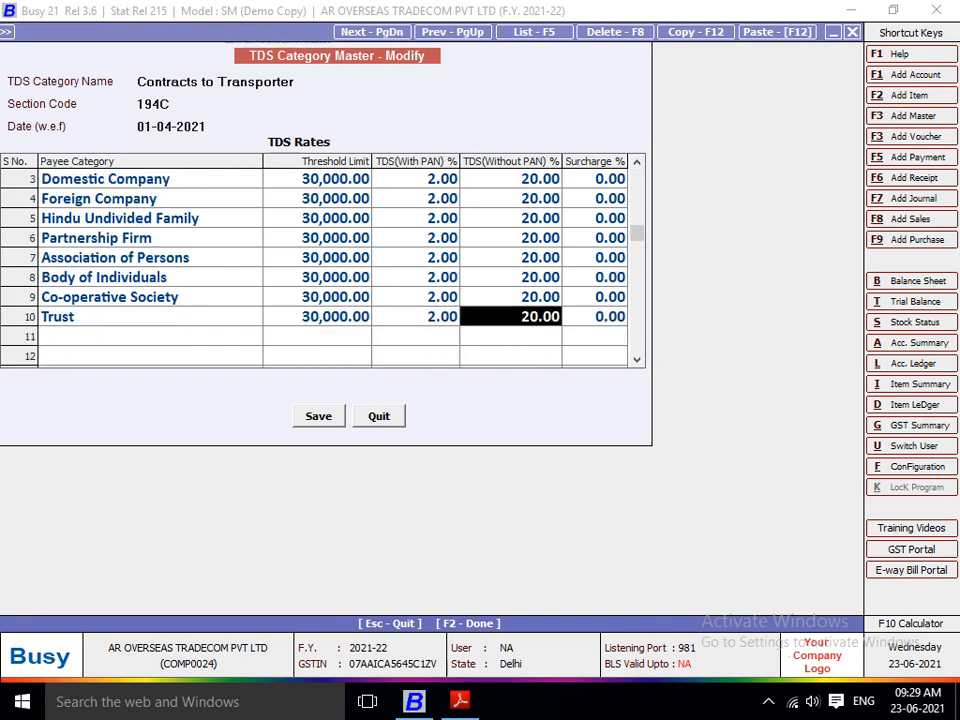
Step: Save the Contracts to Transporter TDS category master and close the category list
key(F2)
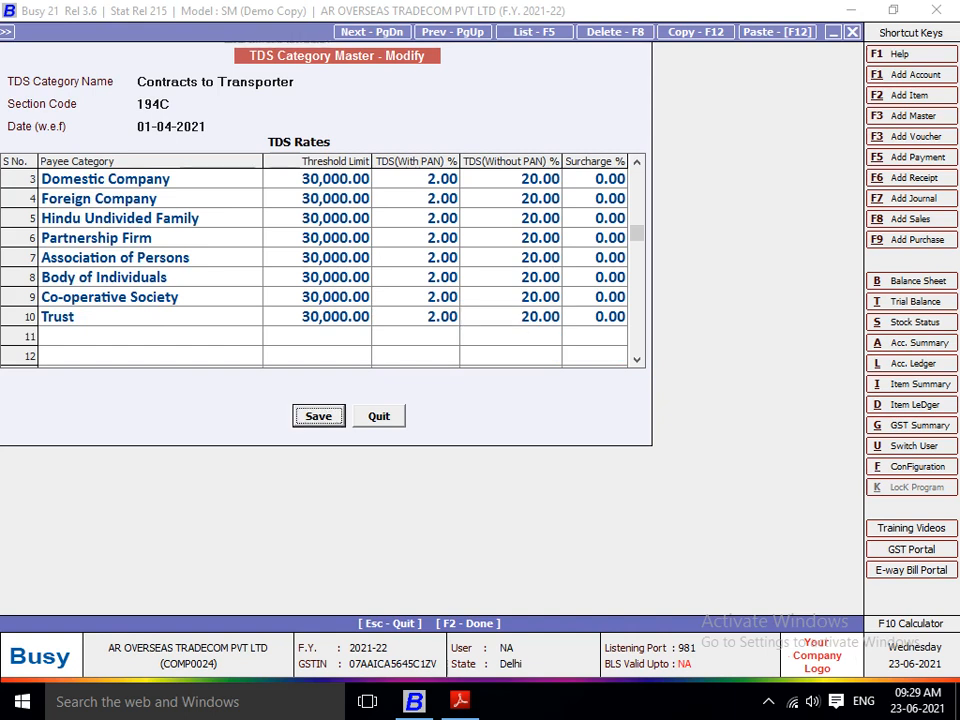
key(Return)
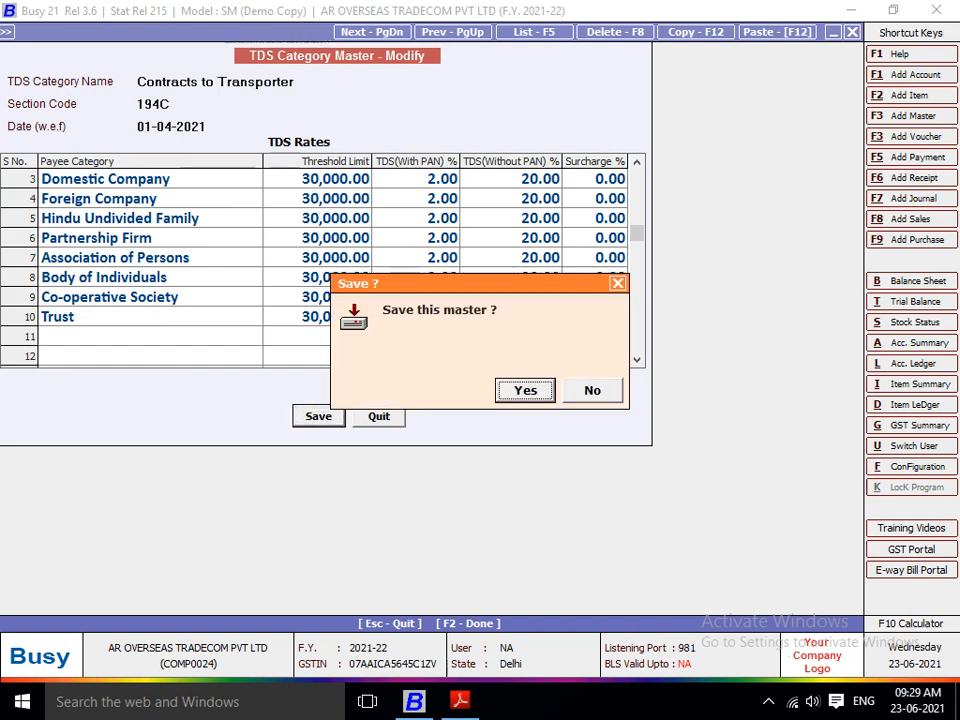
key(Return)
key(Escape)
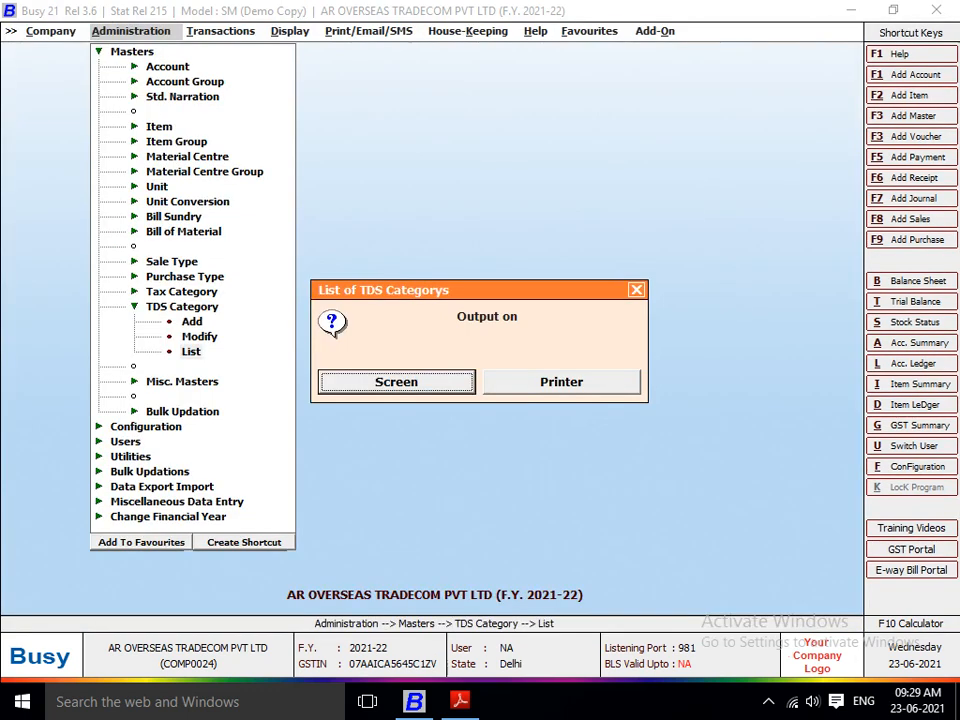
Step: Close the TDS category list prompt and switch to Adobe Reader to examine the ICM Logistics freight bill
key(Escape)
key(Escape)
key(Escape)
key(alt+Tab)
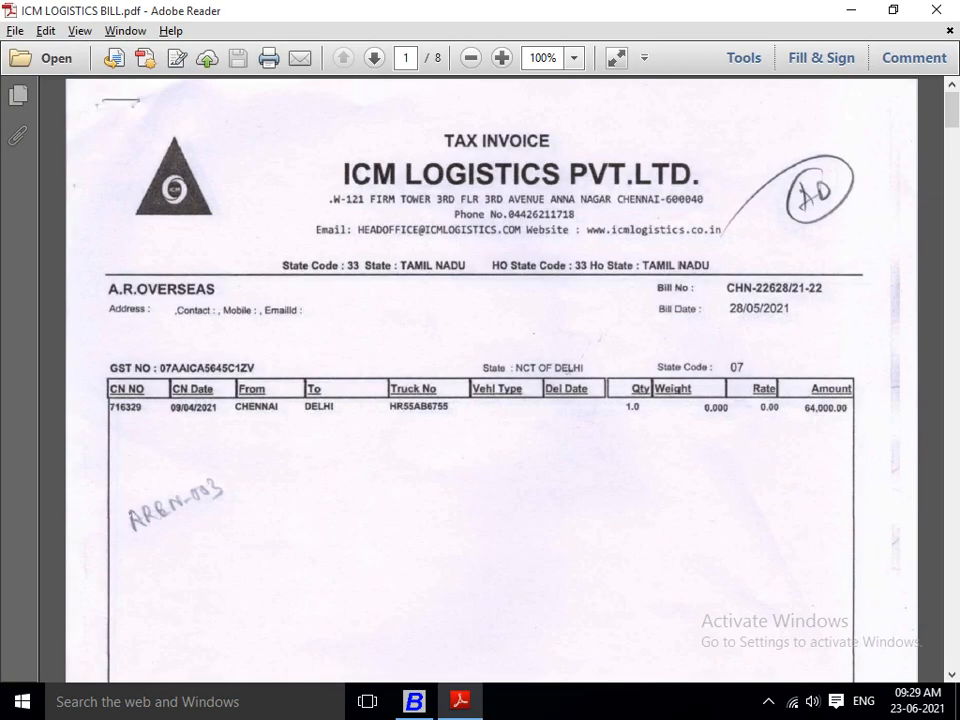
key(Down)
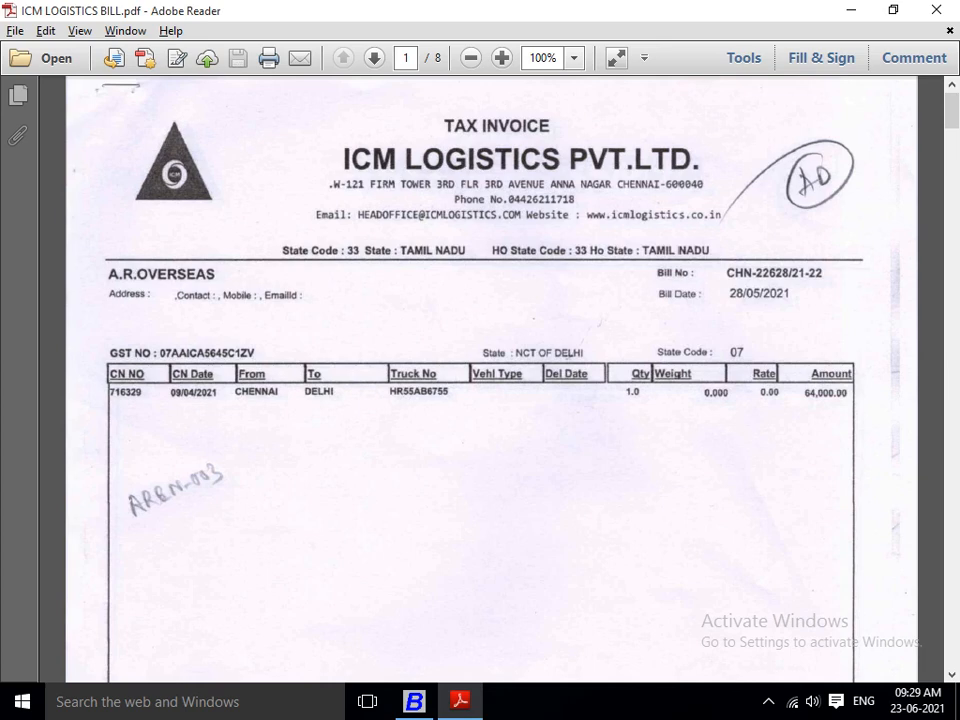
key(Down)
key(Down)
key(Down)
key(Down)
key(Down)
key(Down)
key(Down)
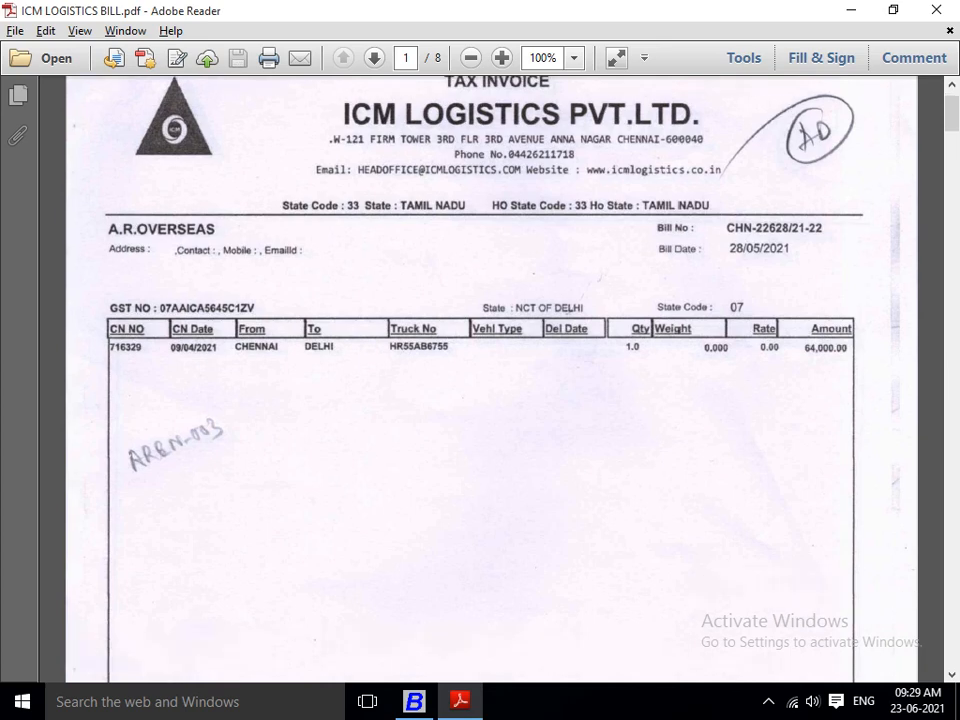
Step: Switch back to Busy and start a journal voucher in the Main series dated 01-04-2021 with GST nature RCM Expense
key(alt+Tab)
key(Right)
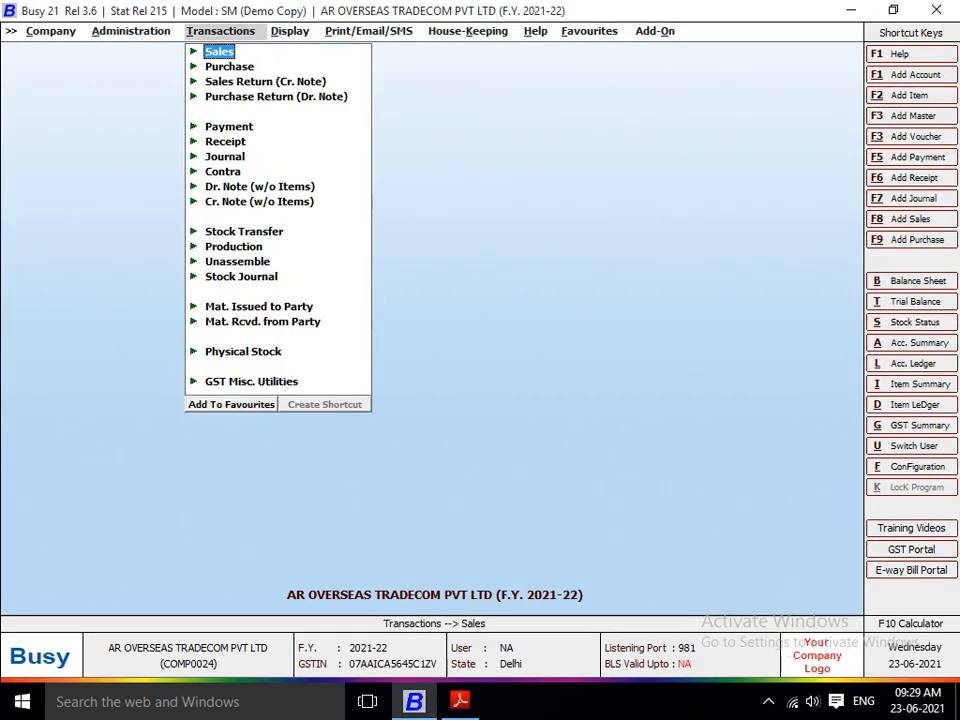
key(Right)
key(Left)
key(Down)
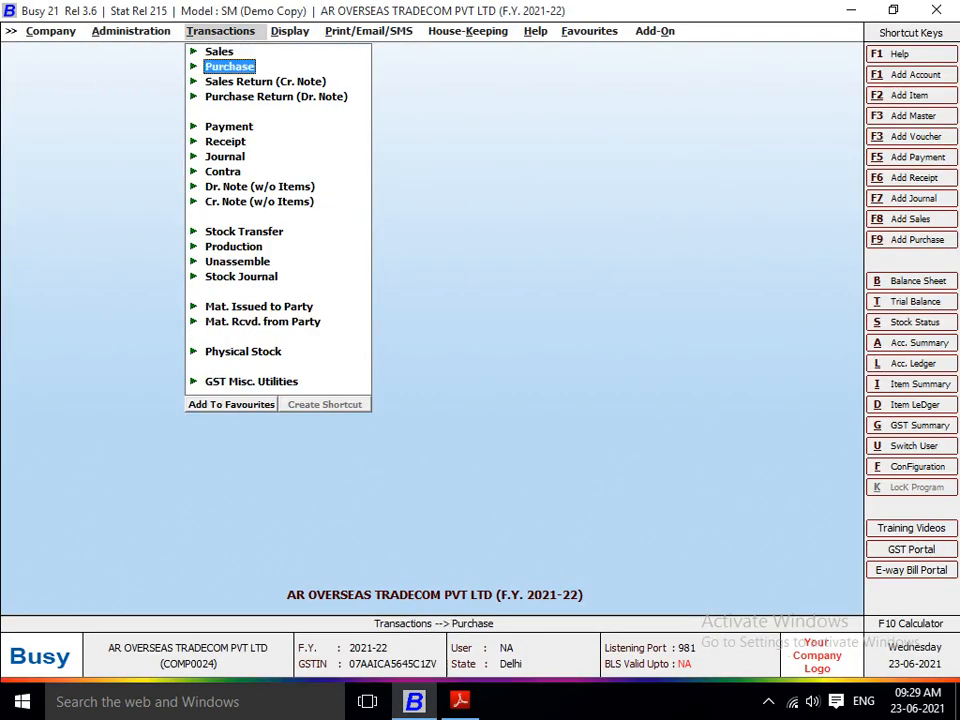
key(Down)
key(Down)
key(Down)
key(Down)
key(Down)
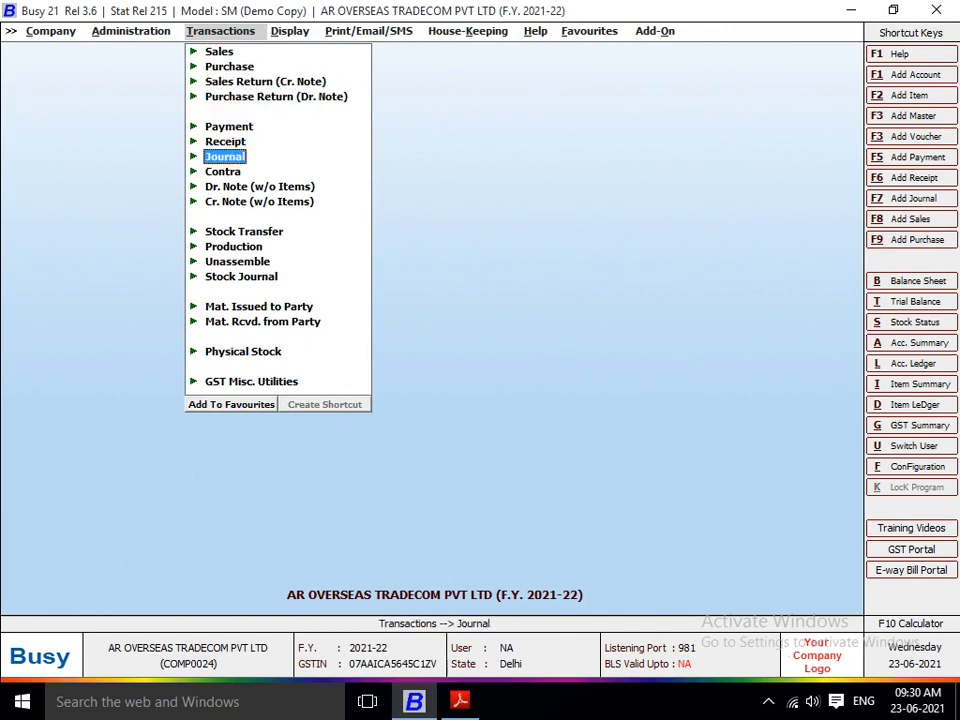
key(Return)
key(Return)
key(Return)
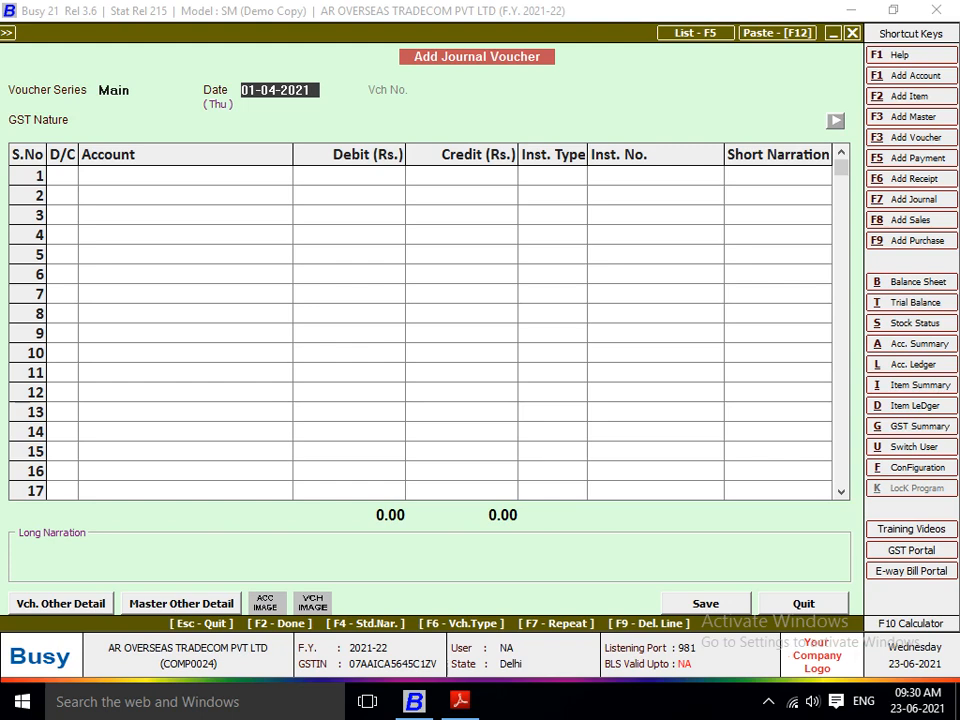
key(Return)
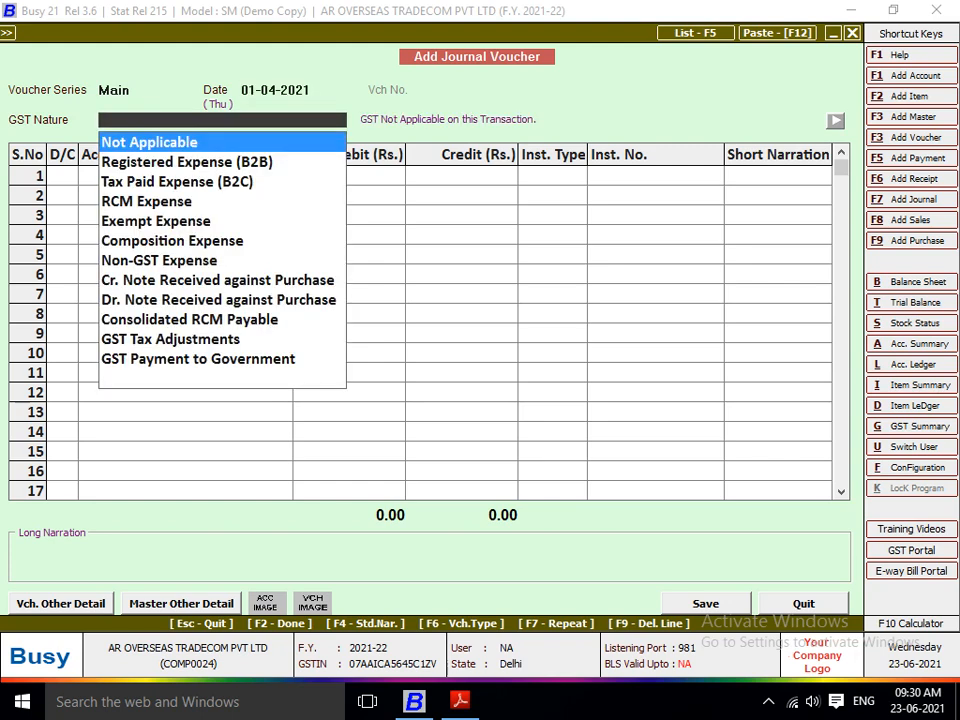
key(Down)
key(Down)
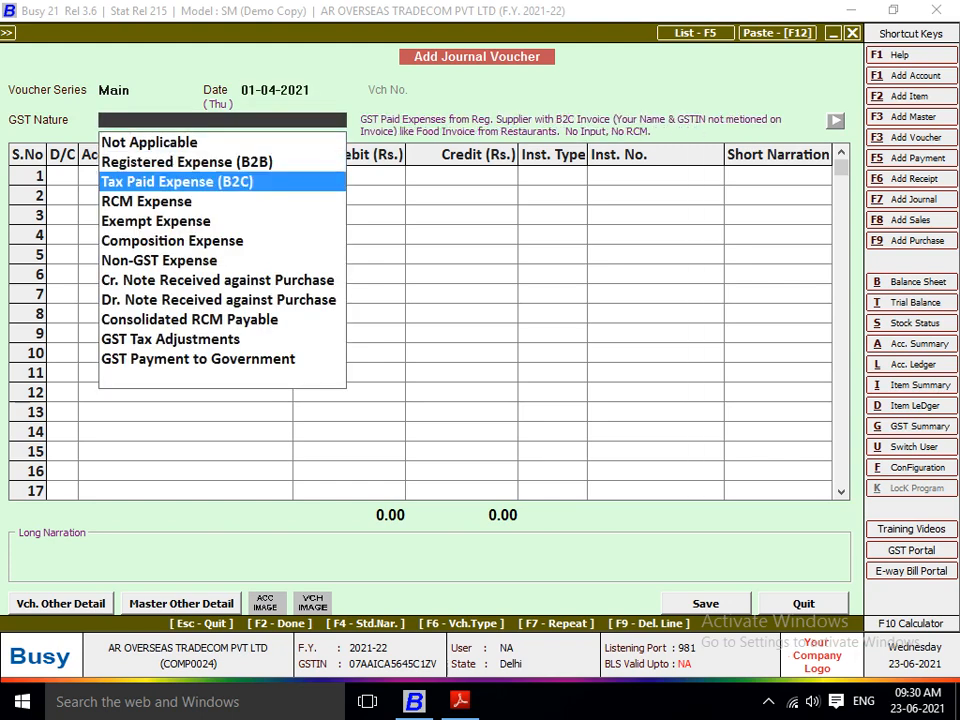
key(Down)
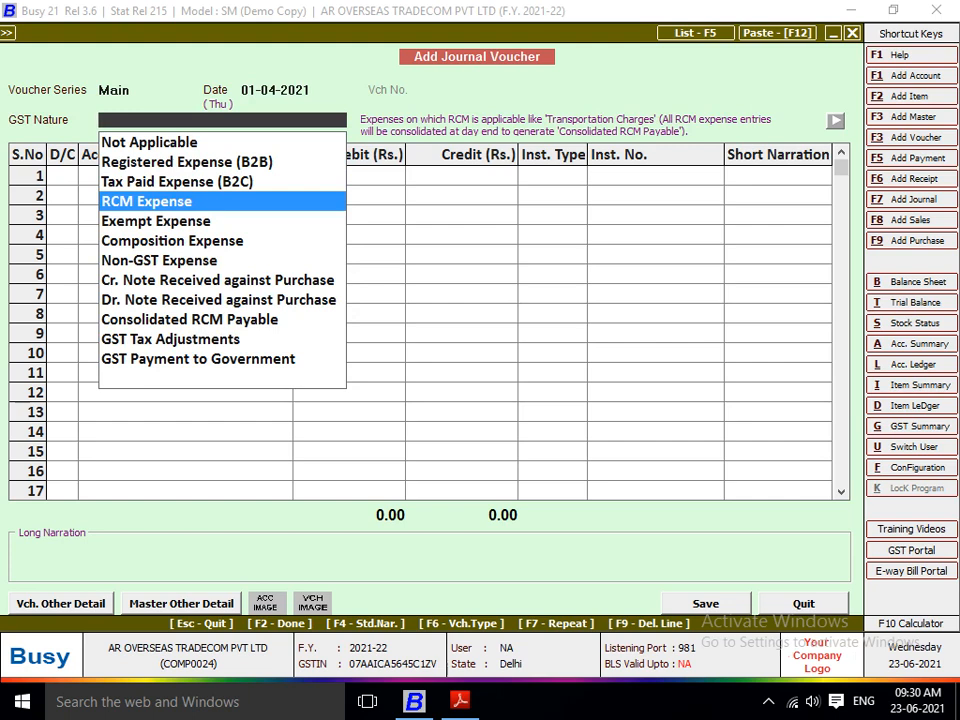
key(Return)
key(Return)
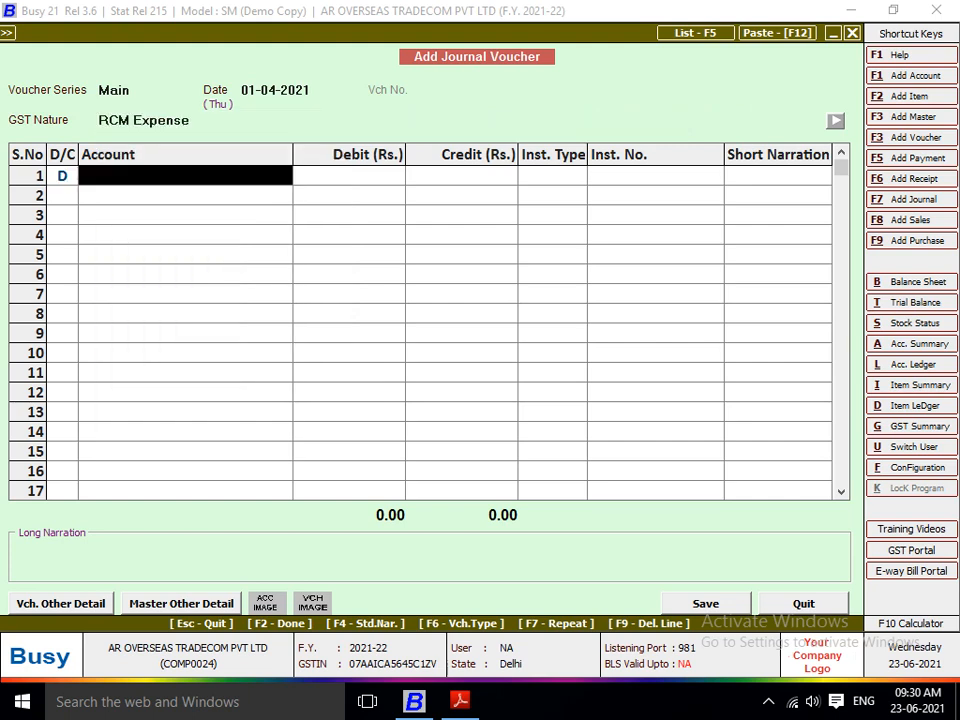
Step: Debit Freight & Forwarding Charges with 64,000, taking the amount from the ICM Logistics bill, with instrument type --N.A.--
text(FRE)
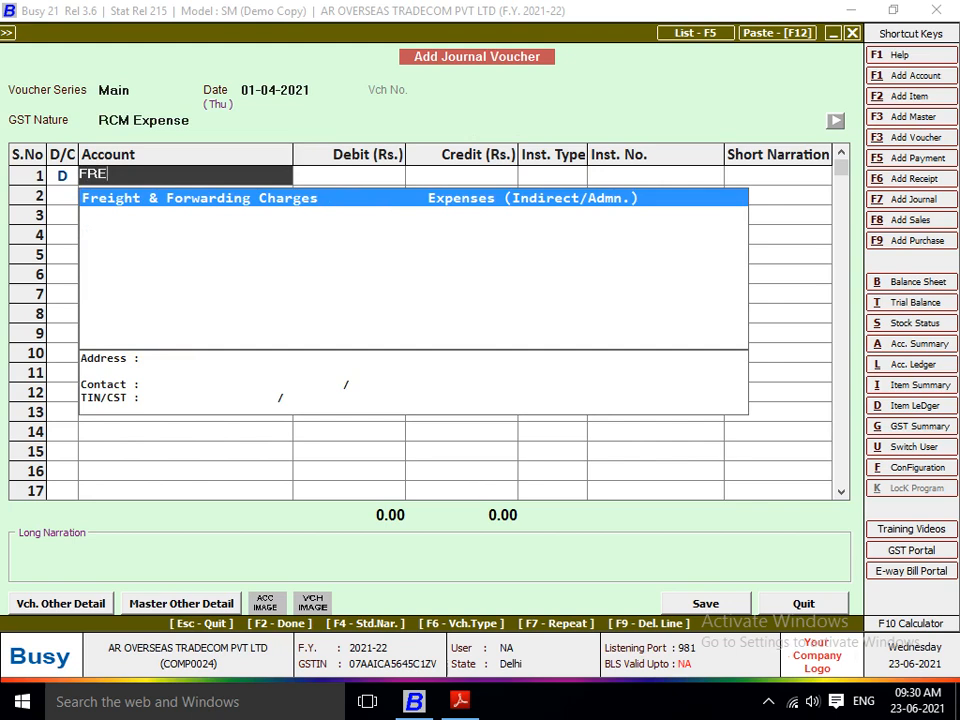
key(Return)
key(alt+Tab)
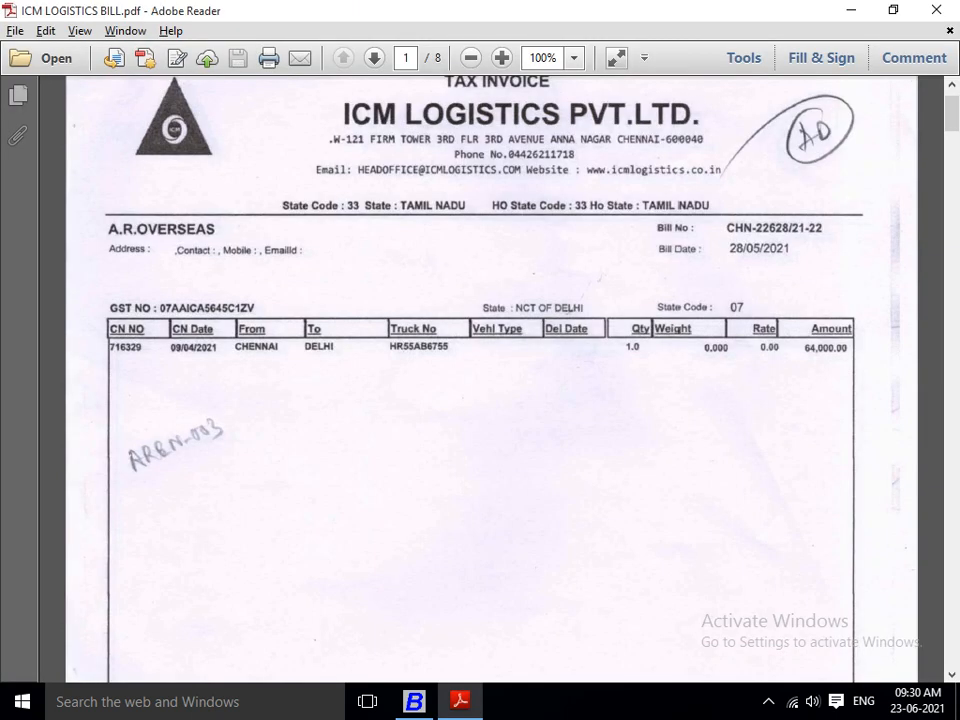
scroll(480, 380, down, 3)
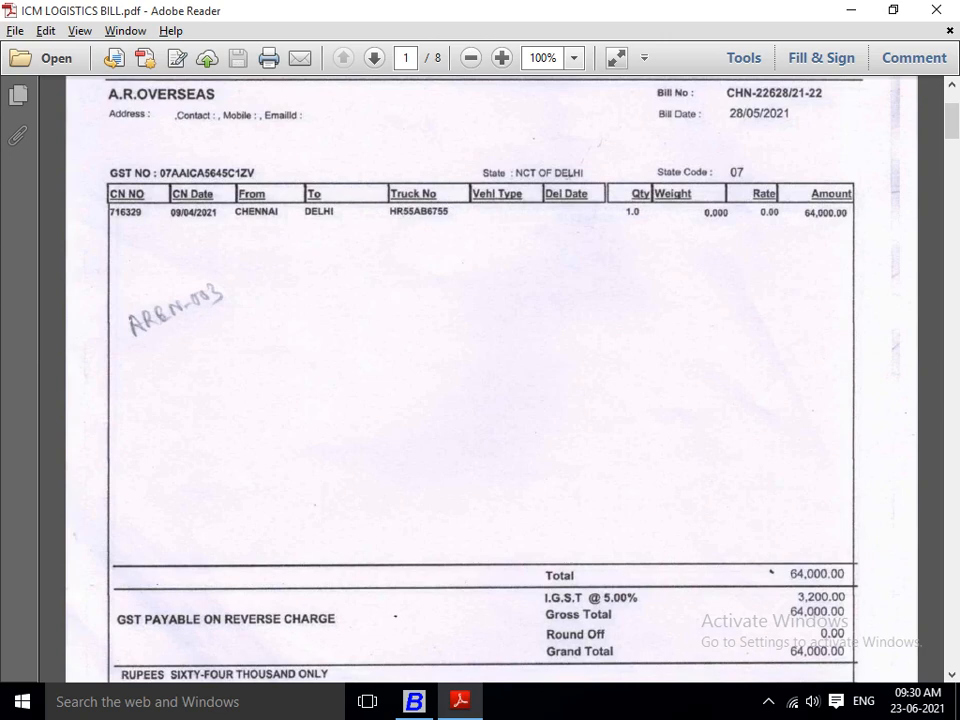
key(alt+Tab)
text(64000)
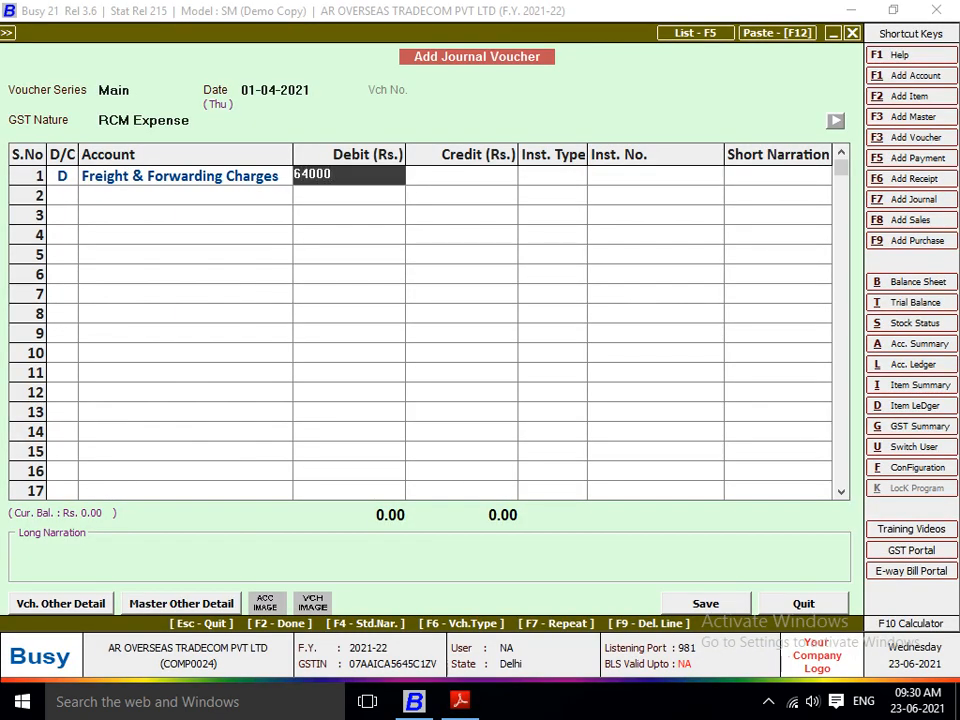
key(Return)
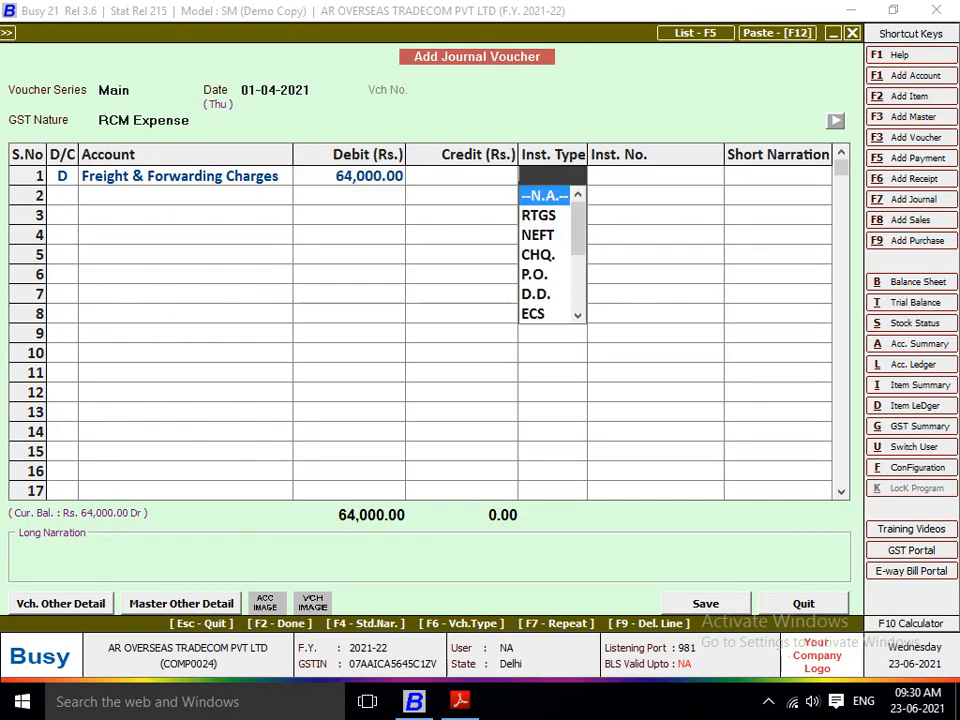
key(Return)
key(Return)
Step: Credit ICM LOGISTICS PVT LTD with 64,000 on the second line and bring up the TDS calculation
text(ICM)
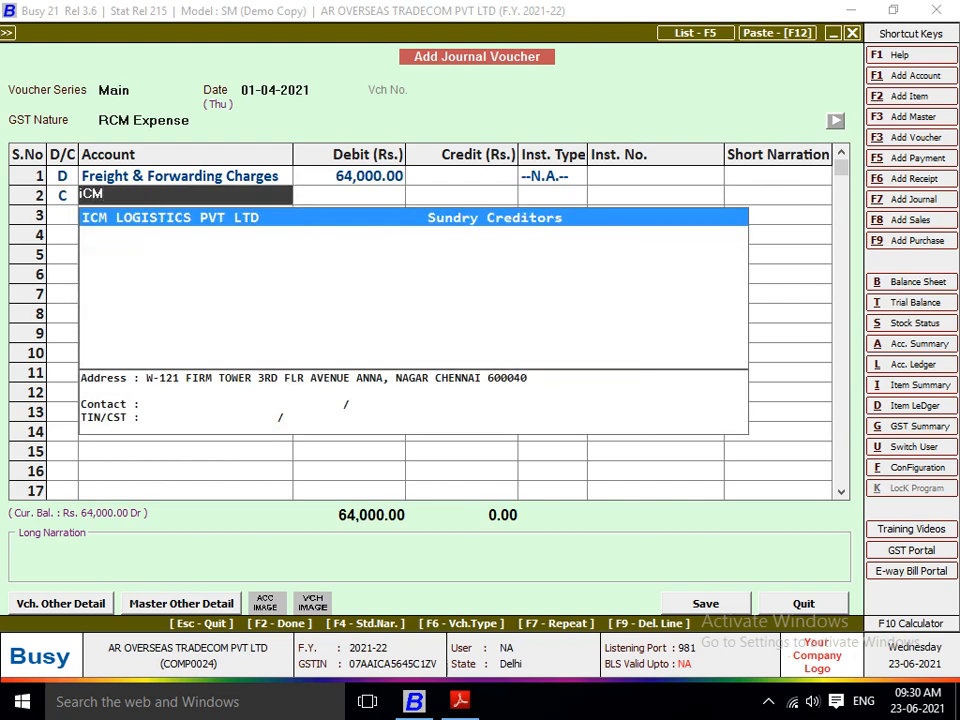
key(Return)
key(Return)
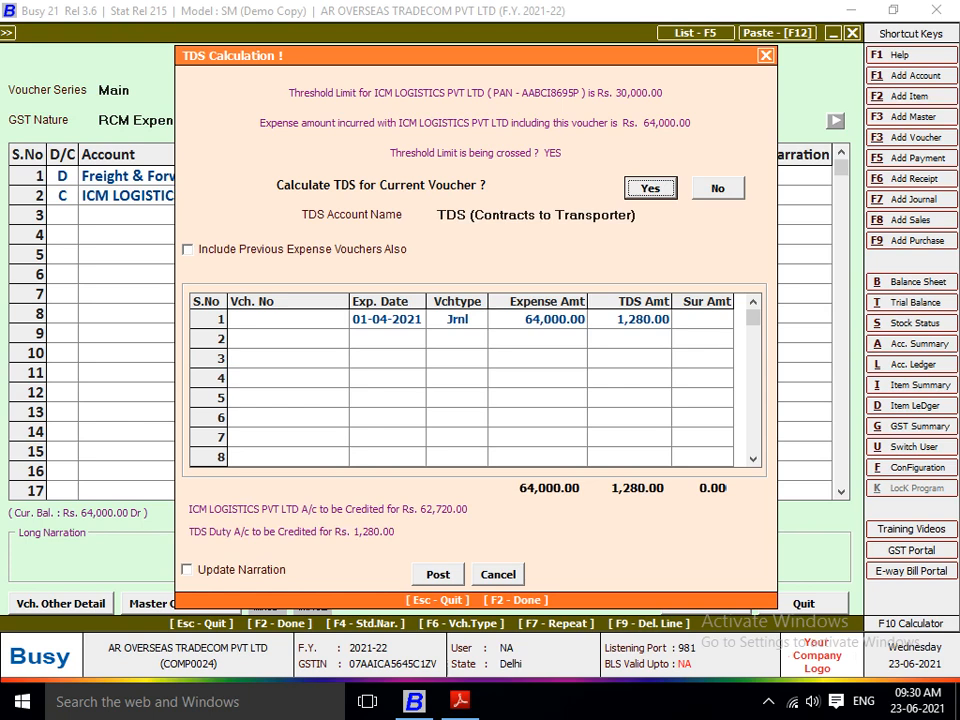
Step: Cancel the TDS calculation and quit the journal voucher without saving it
key(Escape)
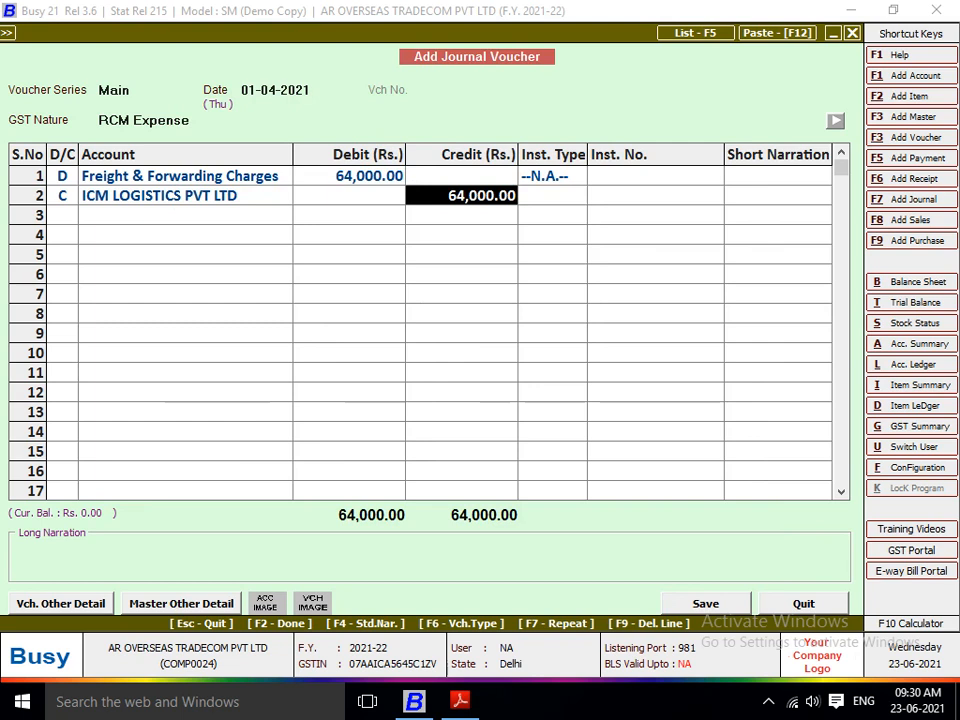
key(Escape)
key(Return)
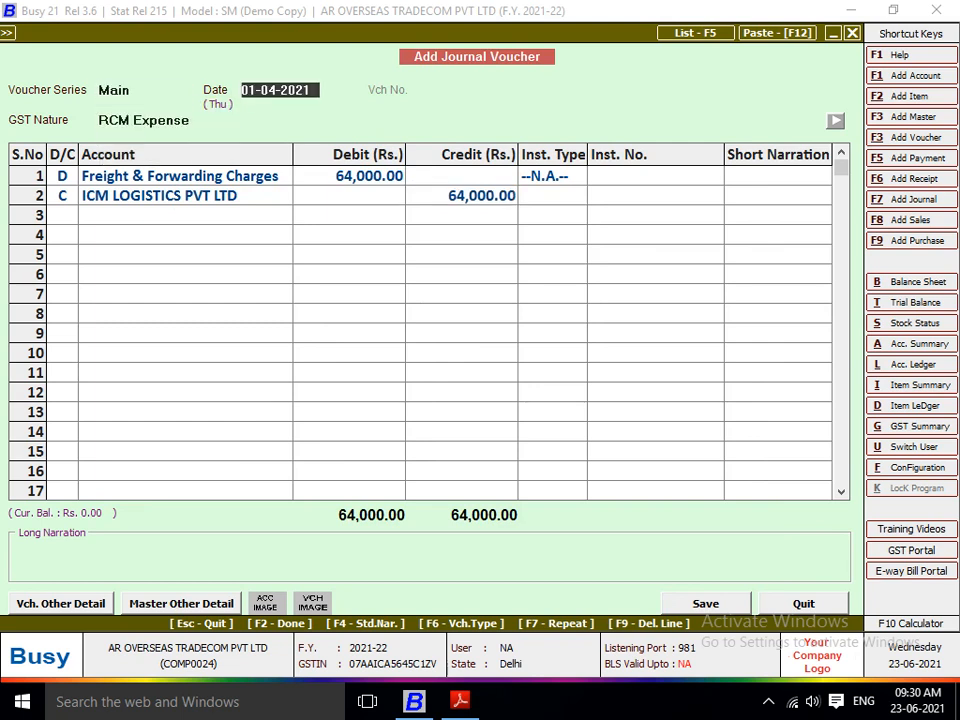
key(Escape)
key(Return)
key(Escape)
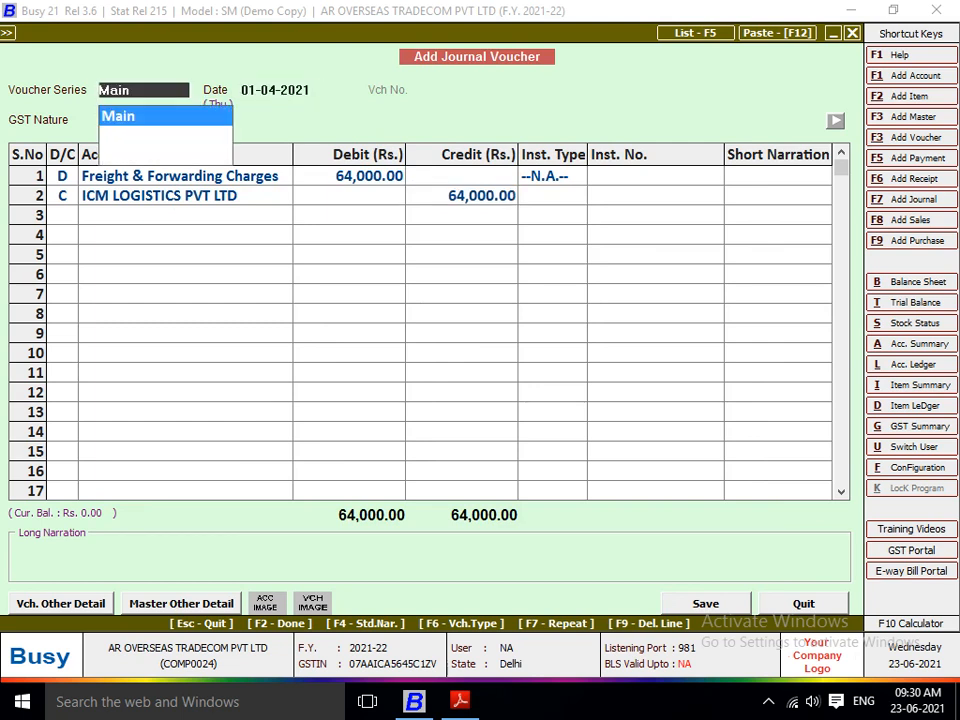
key(Return)
key(Escape)
key(Return)
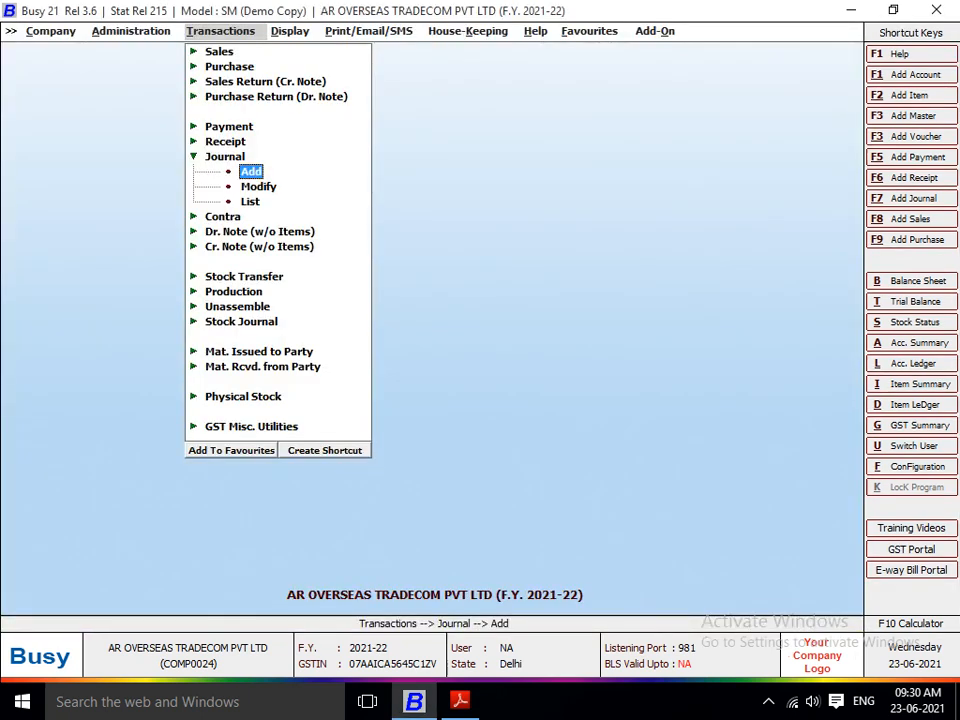
key(Left)
key(Down)
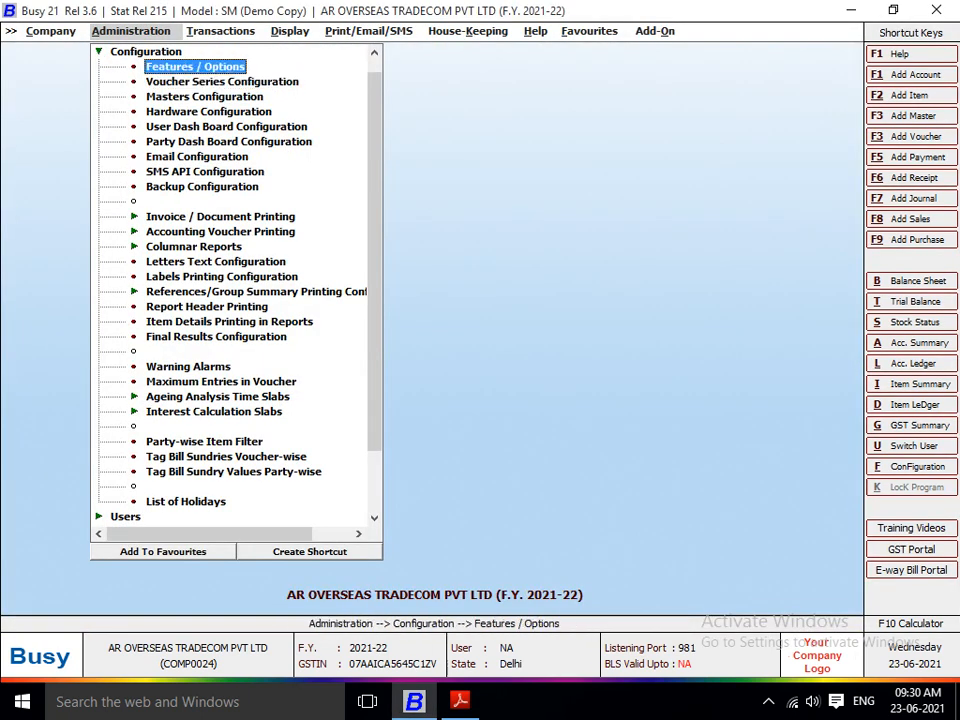
key(Return)
key(Escape)
key(Down)
key(Return)
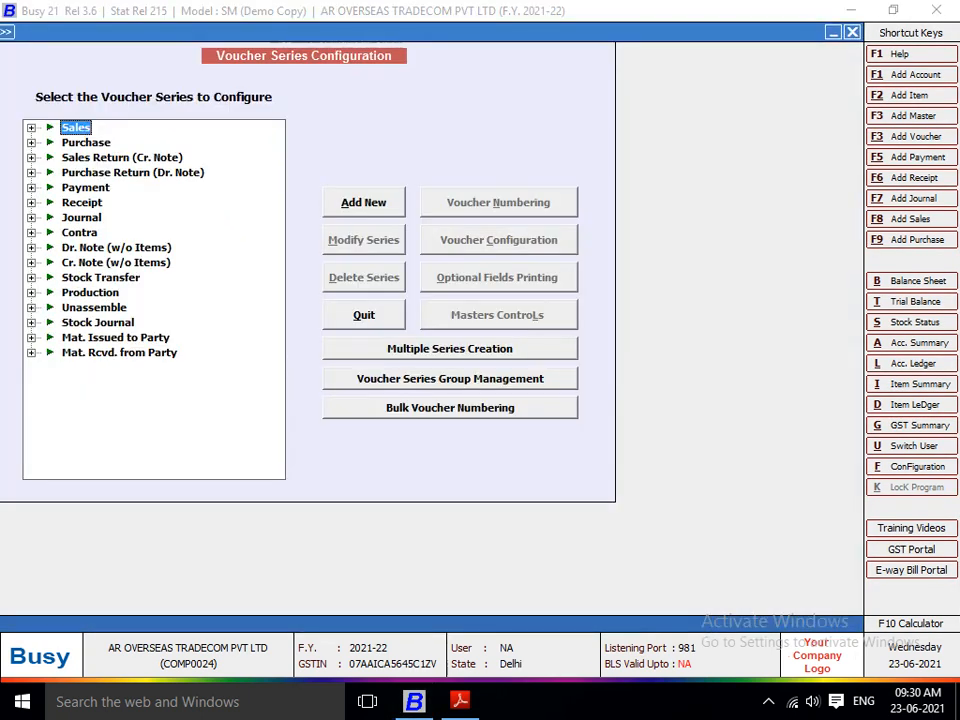
key(Down)
key(Right)
key(Down)
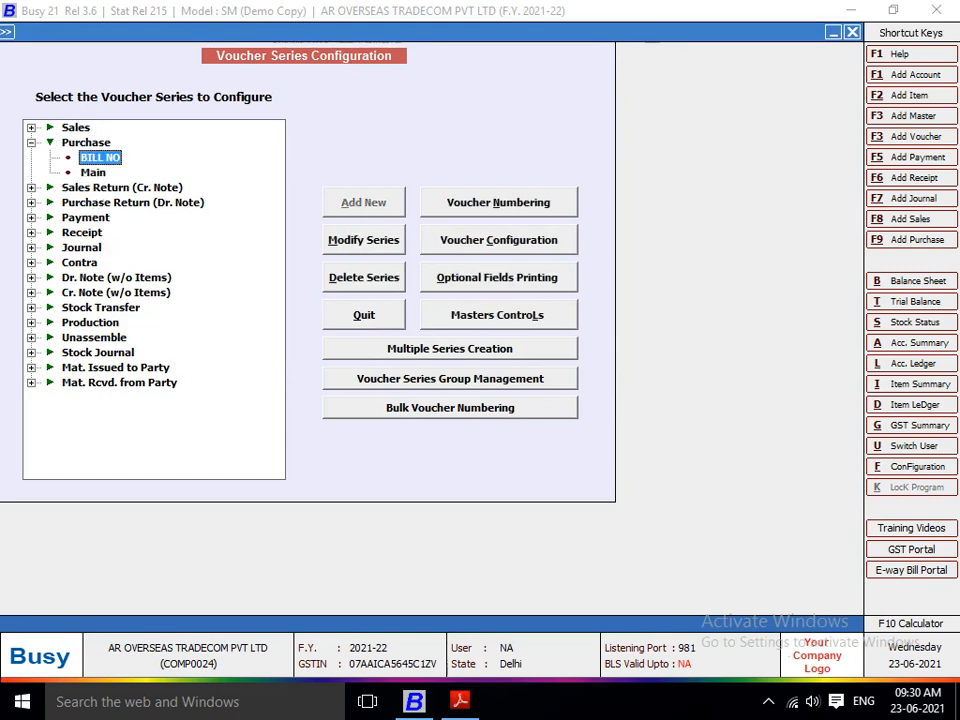
key(Escape)
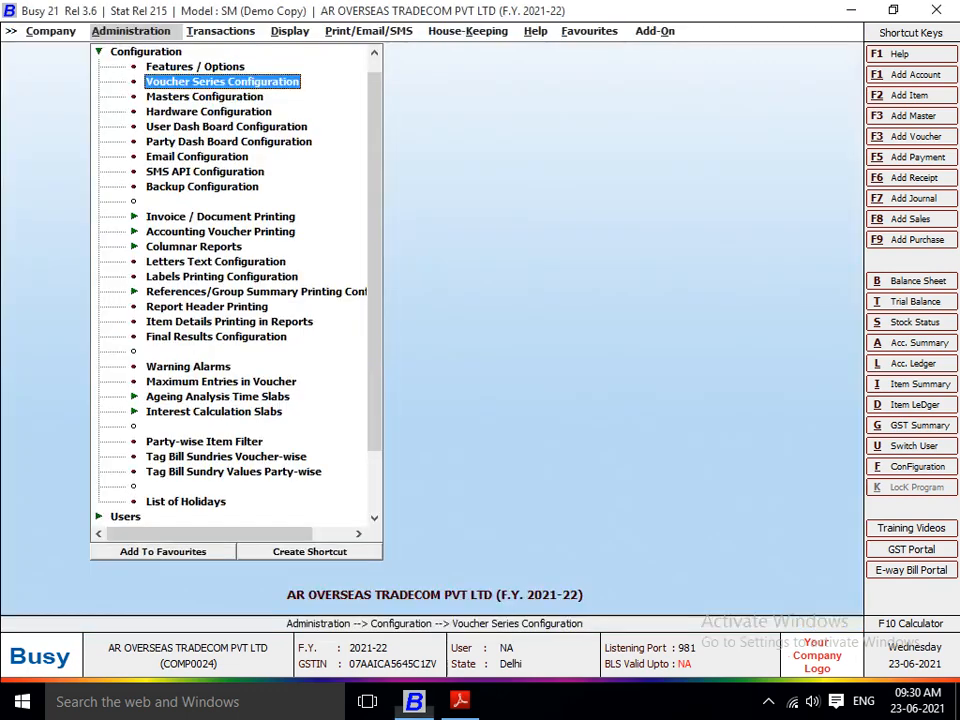
Step: Add a Journal voucher series named BILL NO in the Voucher Series Configuration and close it
key(Return)
key(Down)
key(Down)
key(Down)
key(Down)
key(Down)
key(Down)
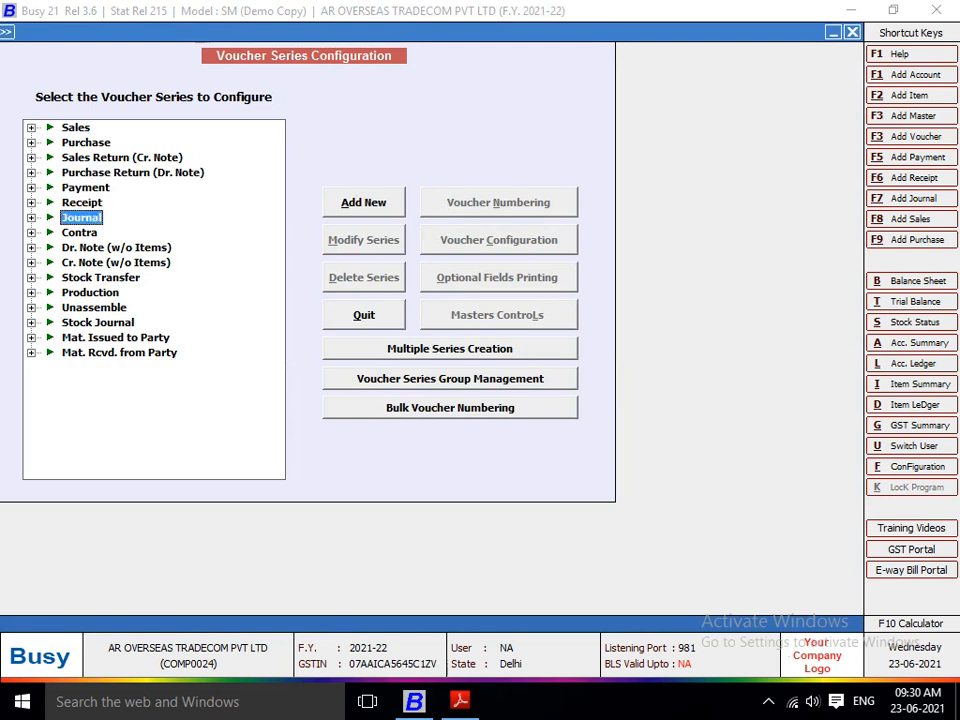
key(Right)
key(Down)
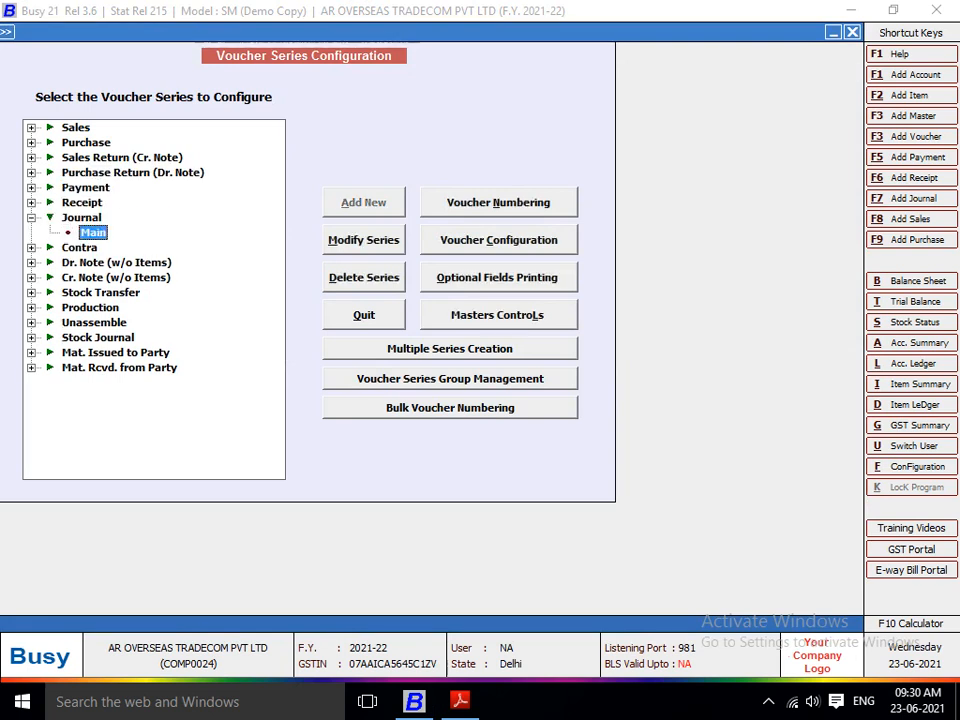
key(Up)
key(Tab)
key(Return)
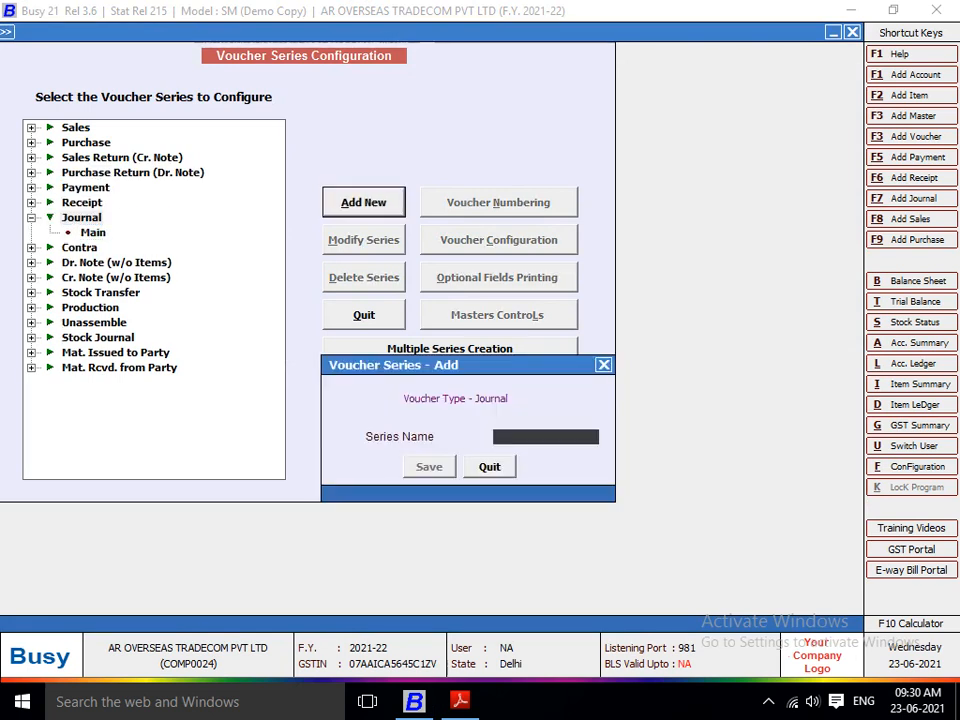
text(BILL NO)
key(Return)
key(Return)
key(Escape)
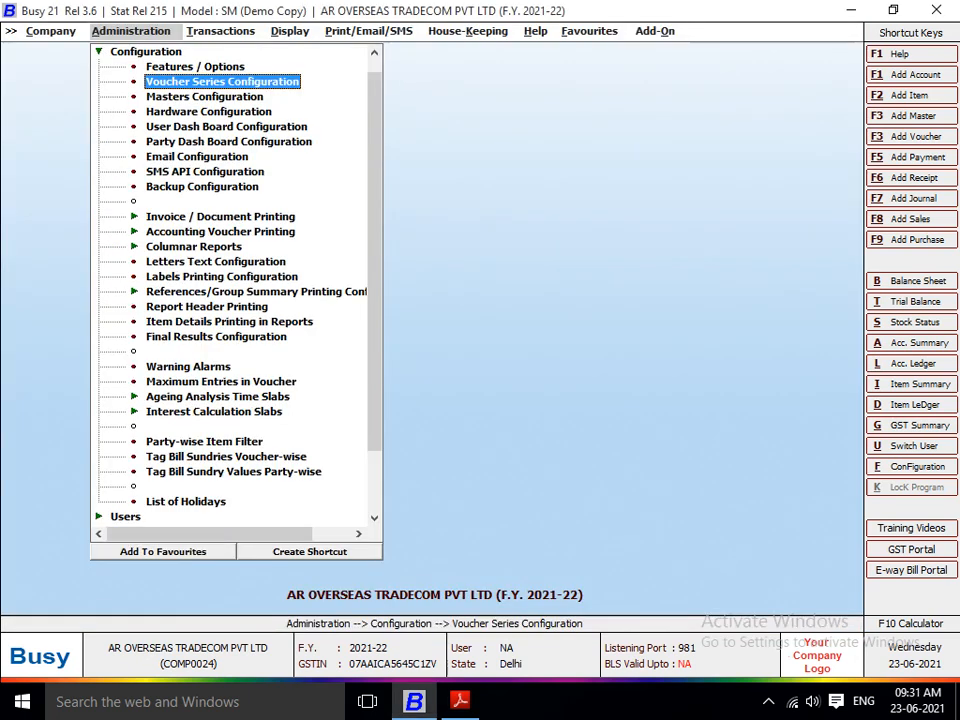
key(Right)
key(Return)
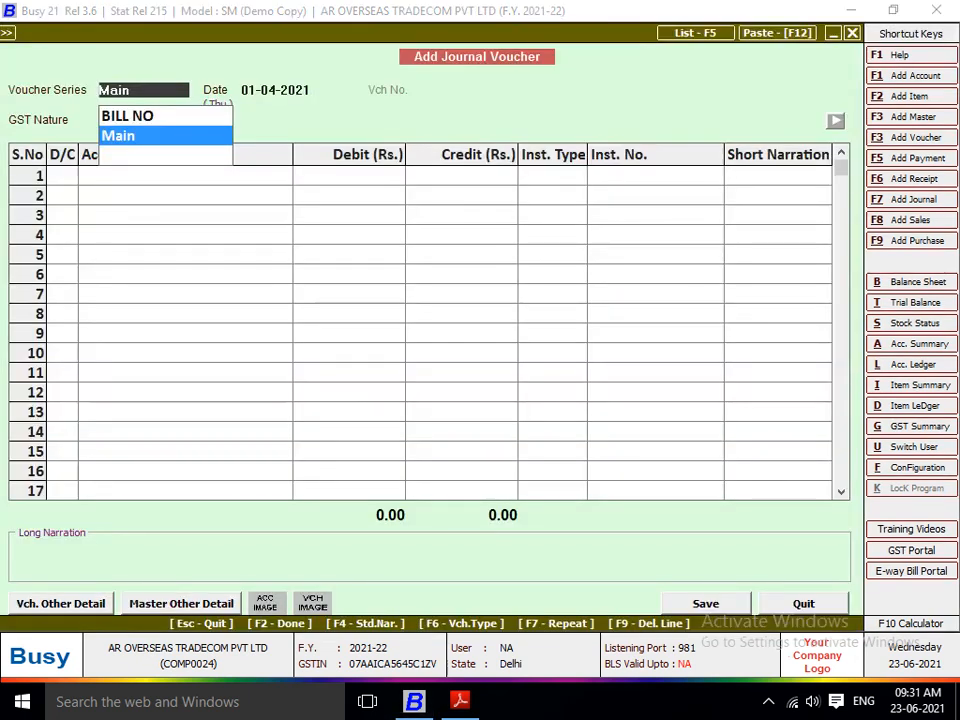
key(Up)
key(Down)
key(Up)
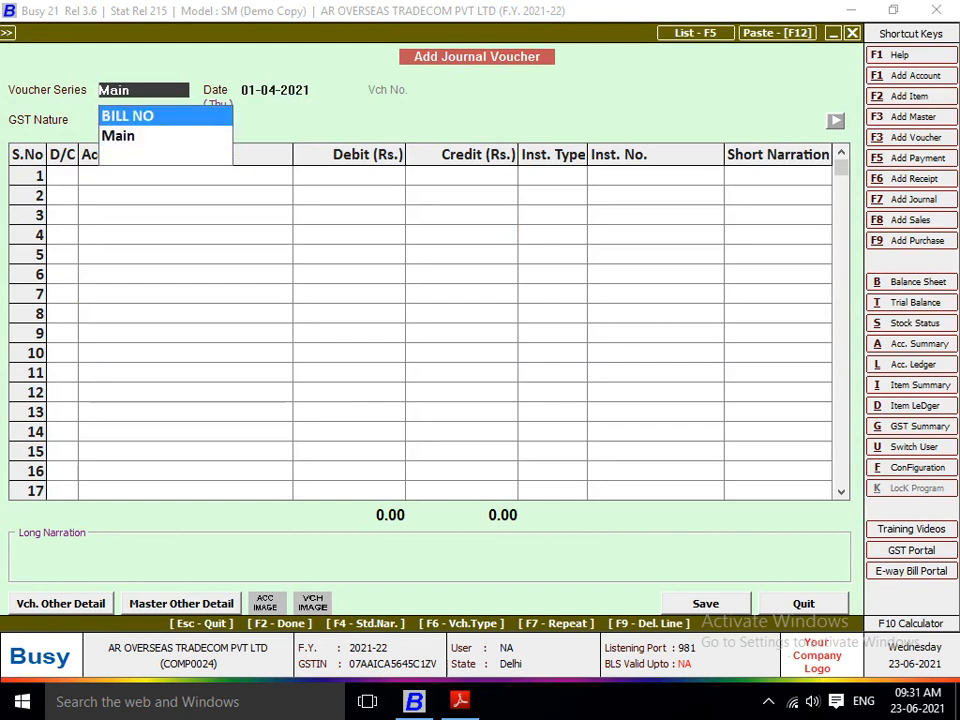
key(Return)
key(Return)
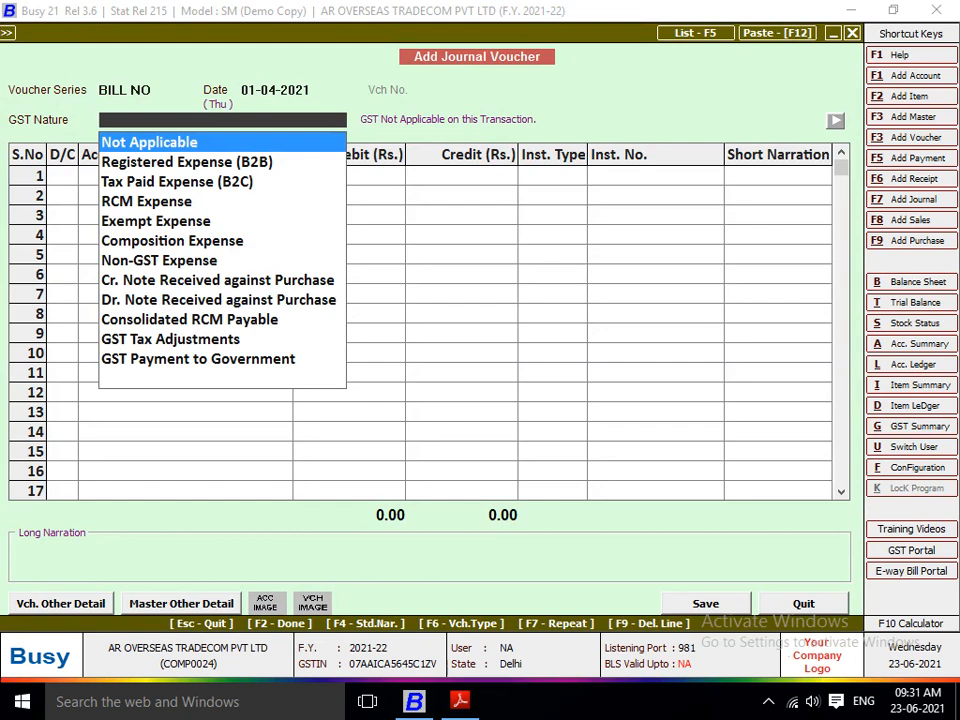
key(Down)
key(Escape)
key(Escape)
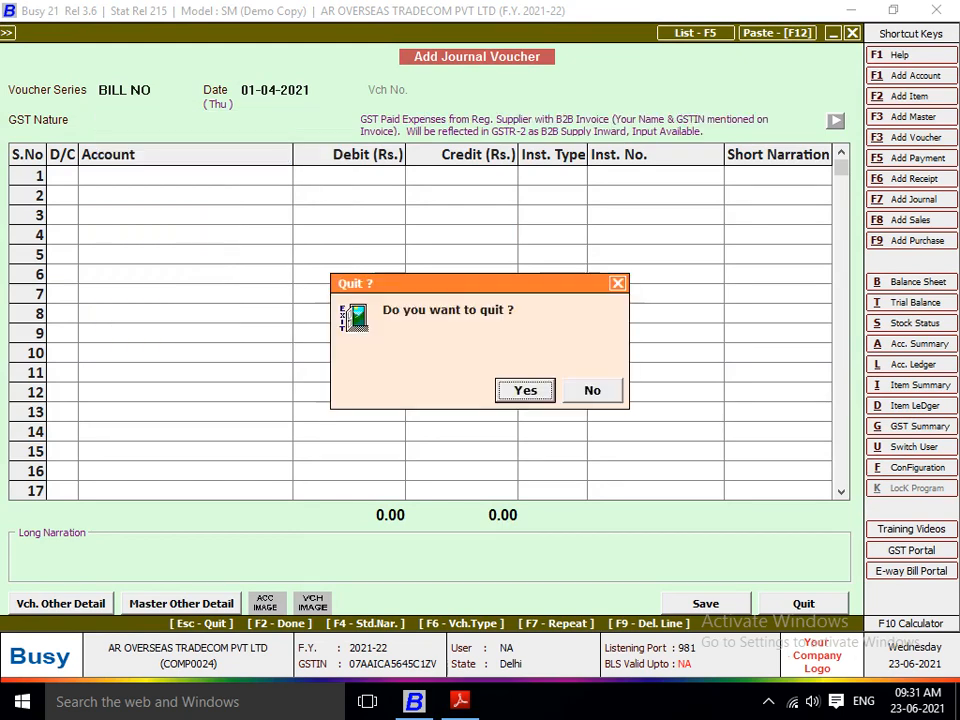
key(Return)
key(Return)
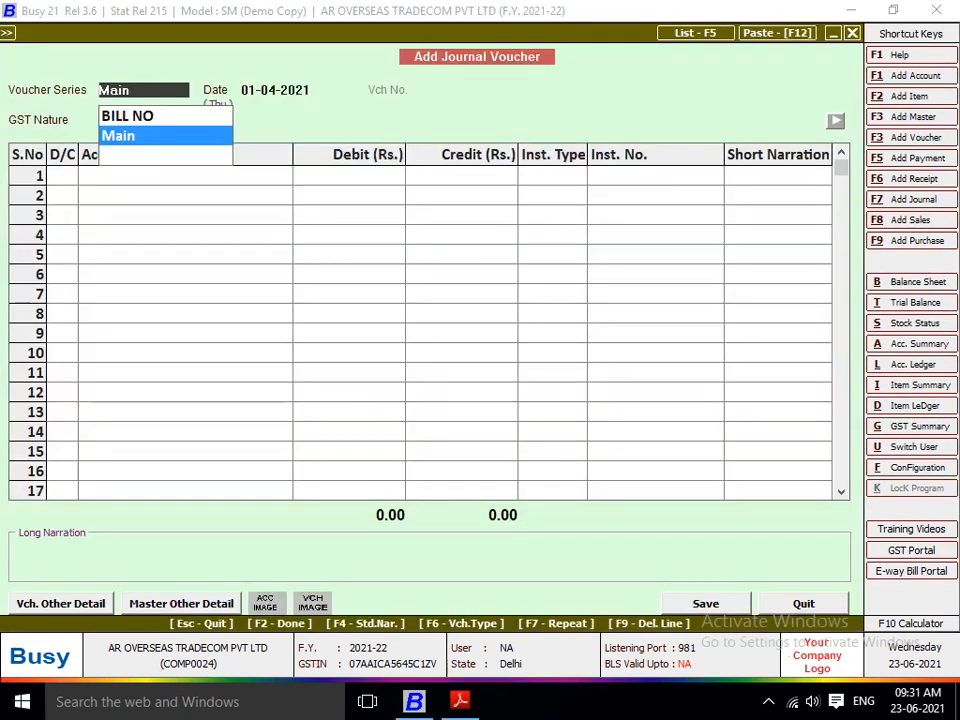
key(Up)
key(Return)
key(Return)
key(Escape)
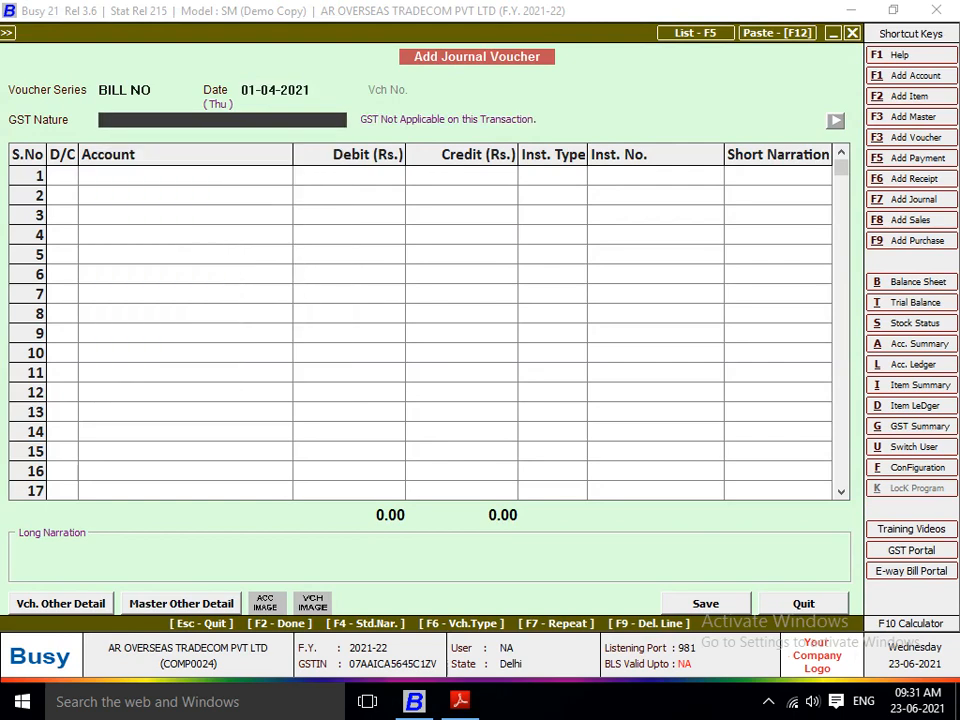
key(Escape)
Step: Set voucher numbering for the Main series of Journal vouchers to Manual, with Warning Only for duplicate and blank voucher numbers
key(Return)
key(Left)
key(Return)
key(Down)
key(Down)
key(Down)
key(Down)
key(Down)
key(Down)
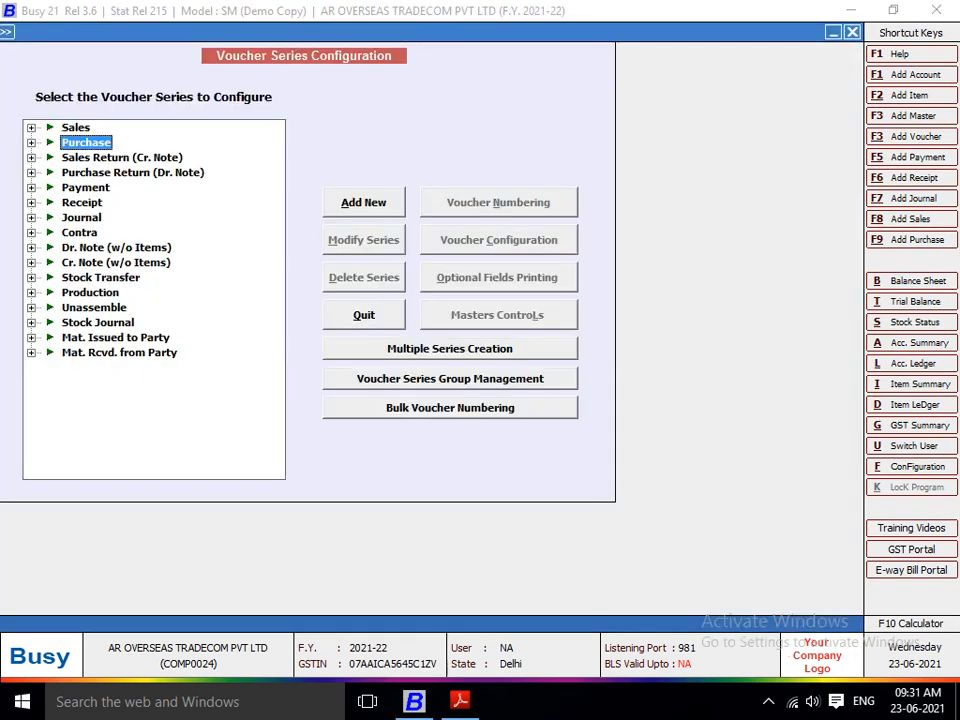
key(Return)
key(Down)
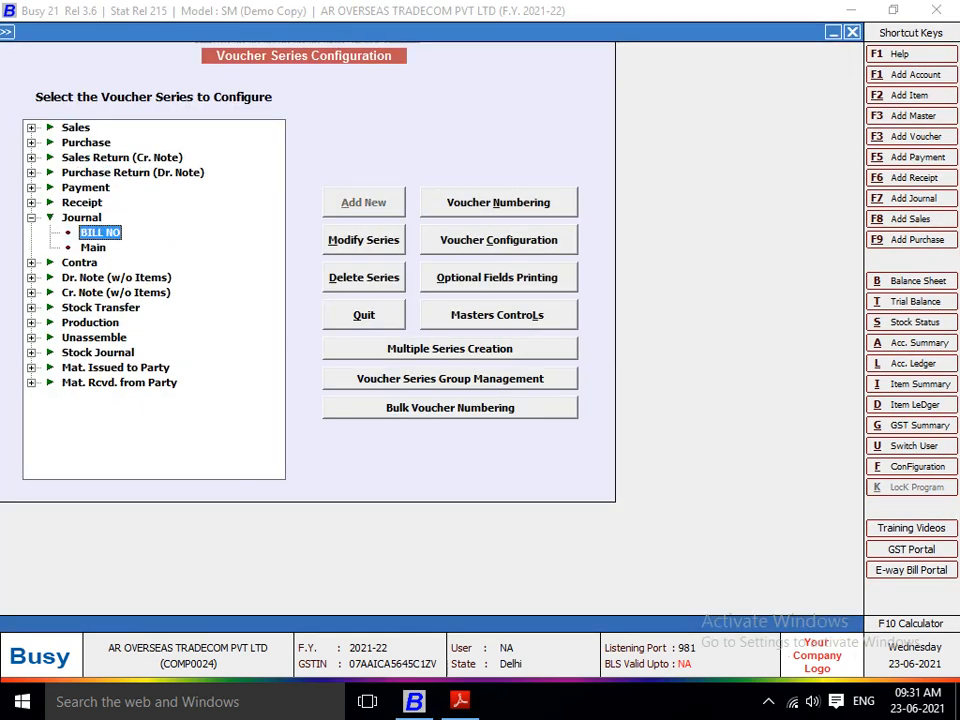
key(Down)
key(Return)
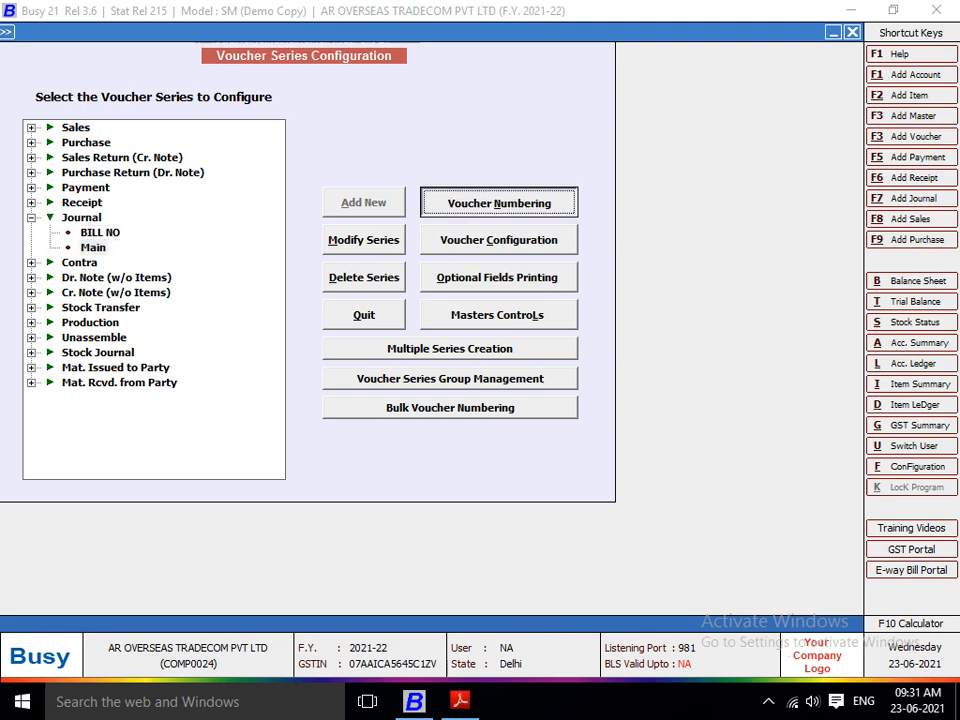
key(Return)
key(Up)
key(Return)
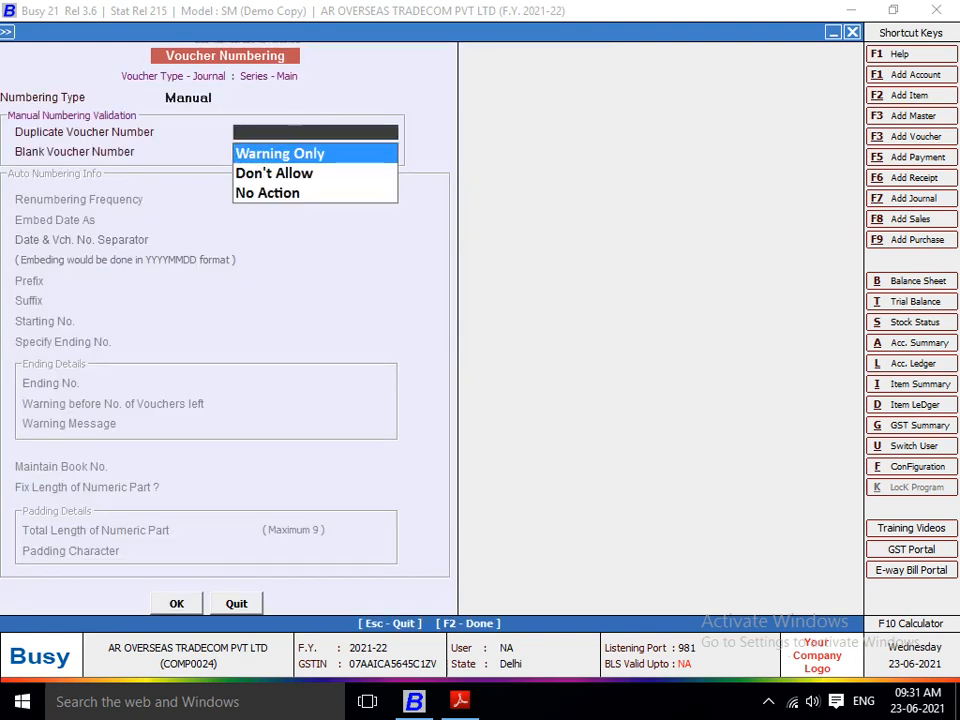
key(Return)
key(Return)
key(Return)
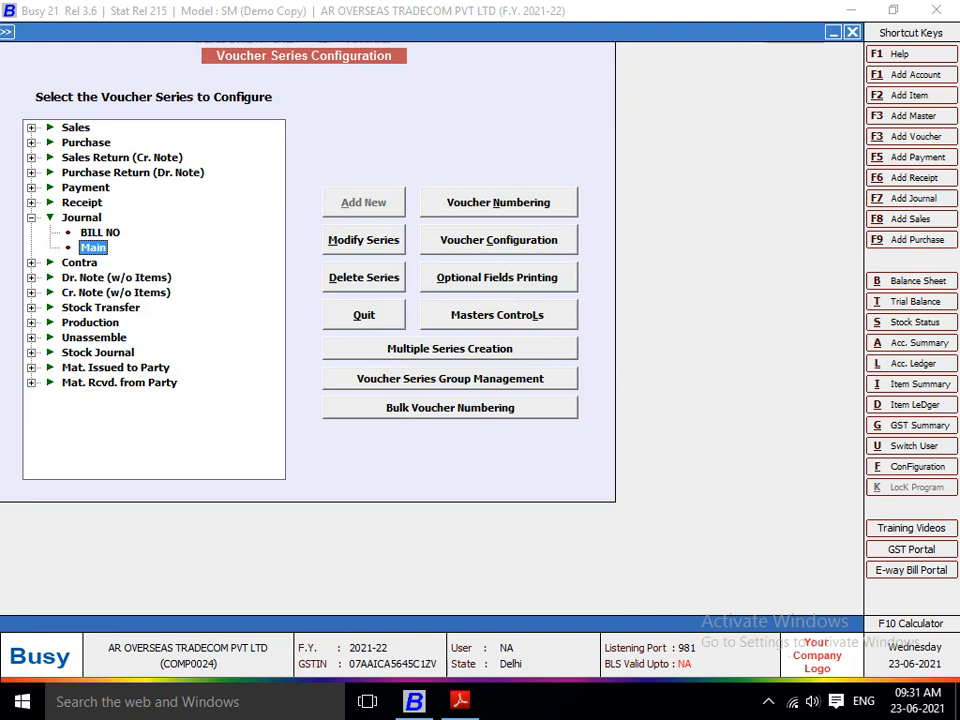
key(Escape)
key(Right)
key(Return)
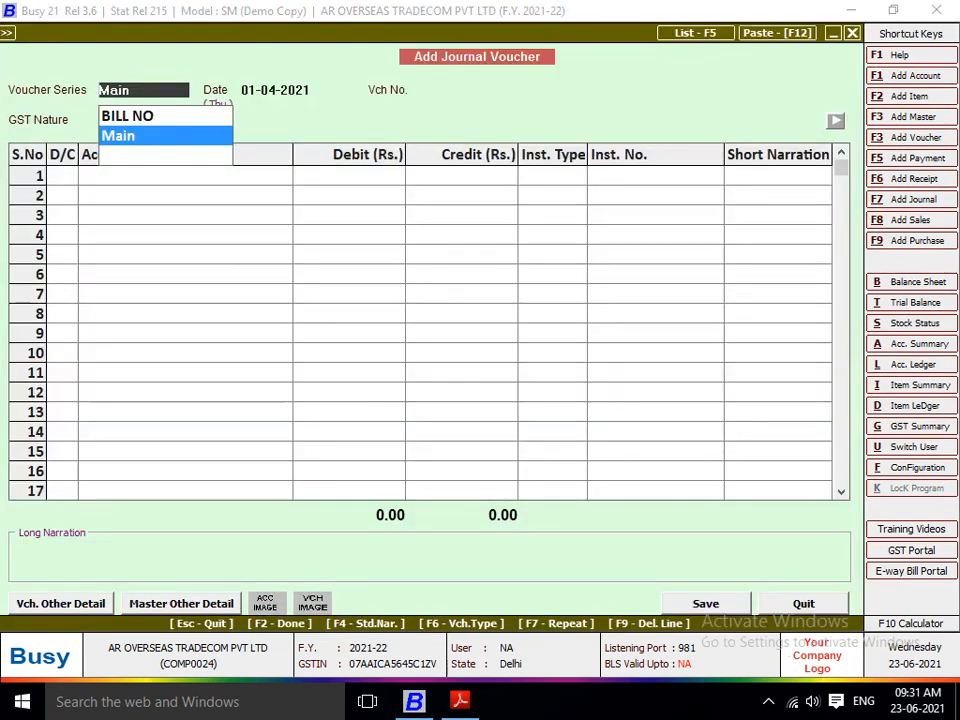
key(Up)
key(Return)
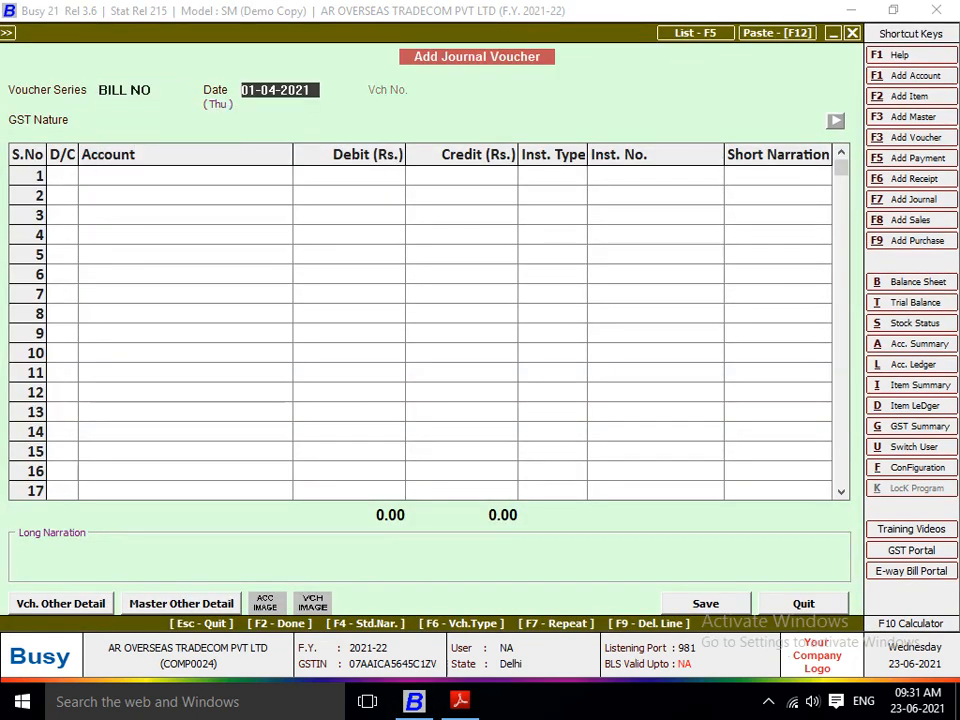
key(Return)
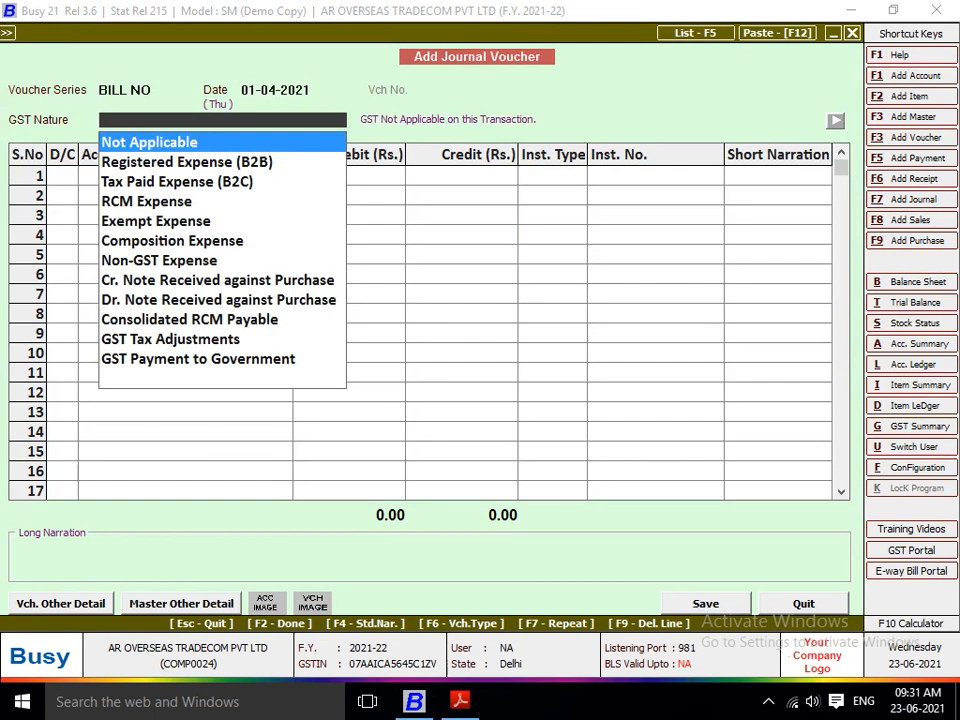
key(Escape)
key(Escape)
key(Return)
Step: Set voucher numbering for the BILL NO series of Journal vouchers to Manual, with Warning Only for duplicate and blank numbers, and close the configuration
key(Left)
key(Return)
key(Down)
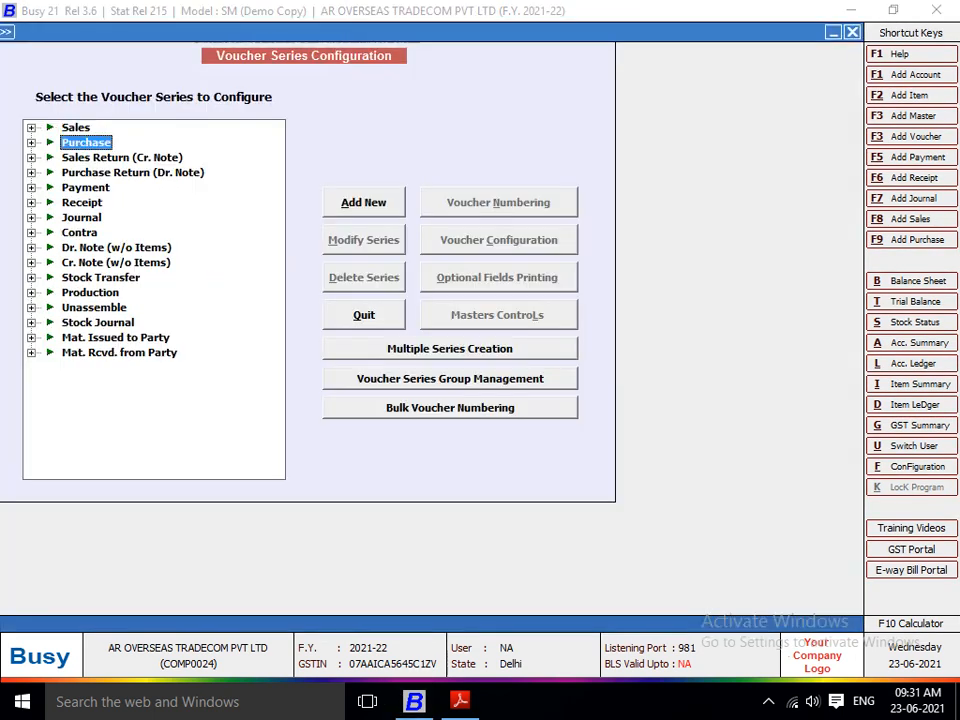
key(Down)
key(Down)
key(Down)
key(Down)
key(Down)
key(Right)
key(Down)
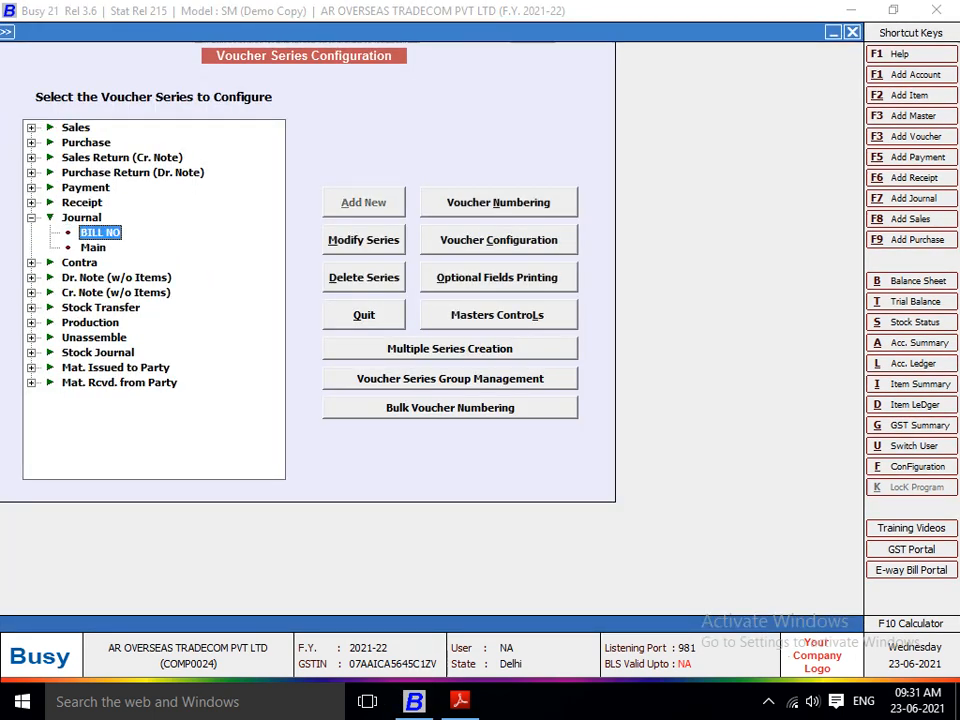
key(alt+n)
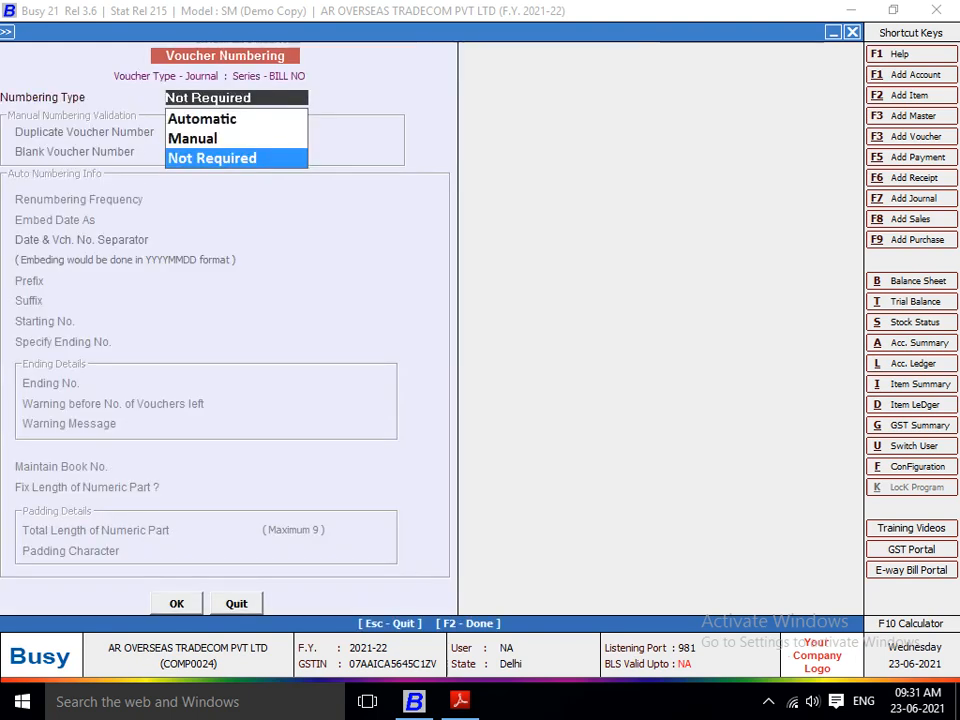
key(Up)
key(Up)
key(Down)
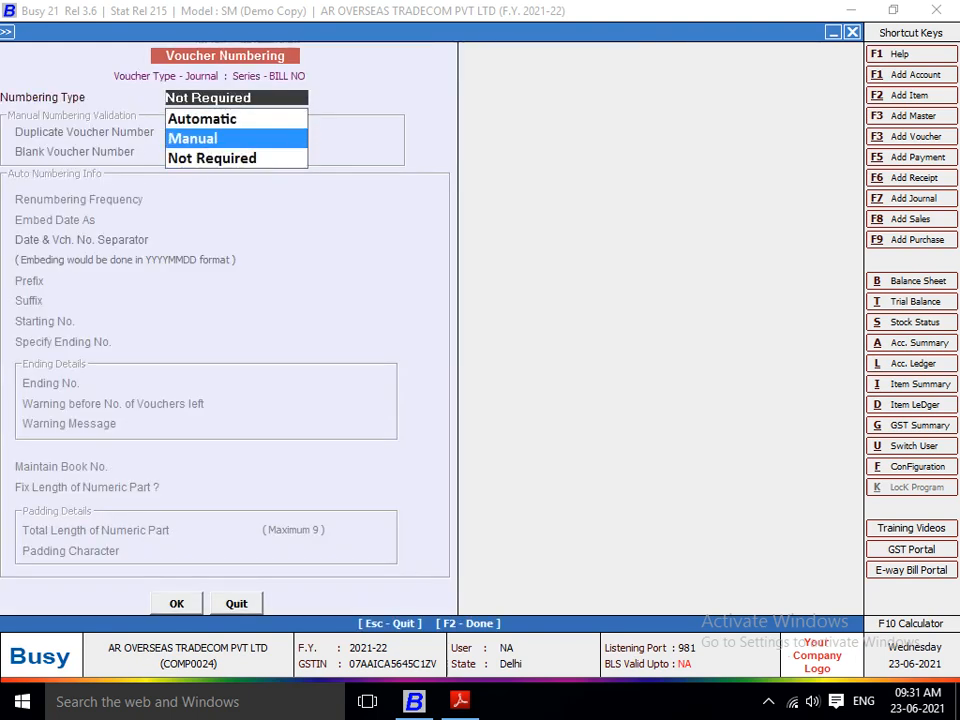
key(Return)
key(Return)
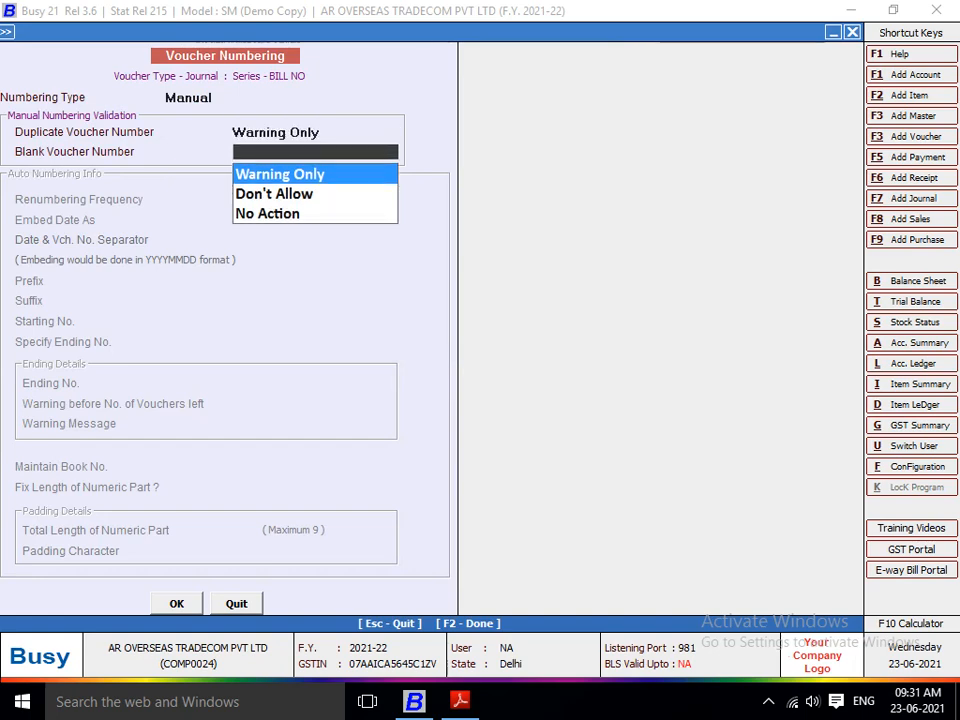
key(Return)
Step: Start a new journal voucher in the BILL NO series dated 01-04-2021
key(Return)
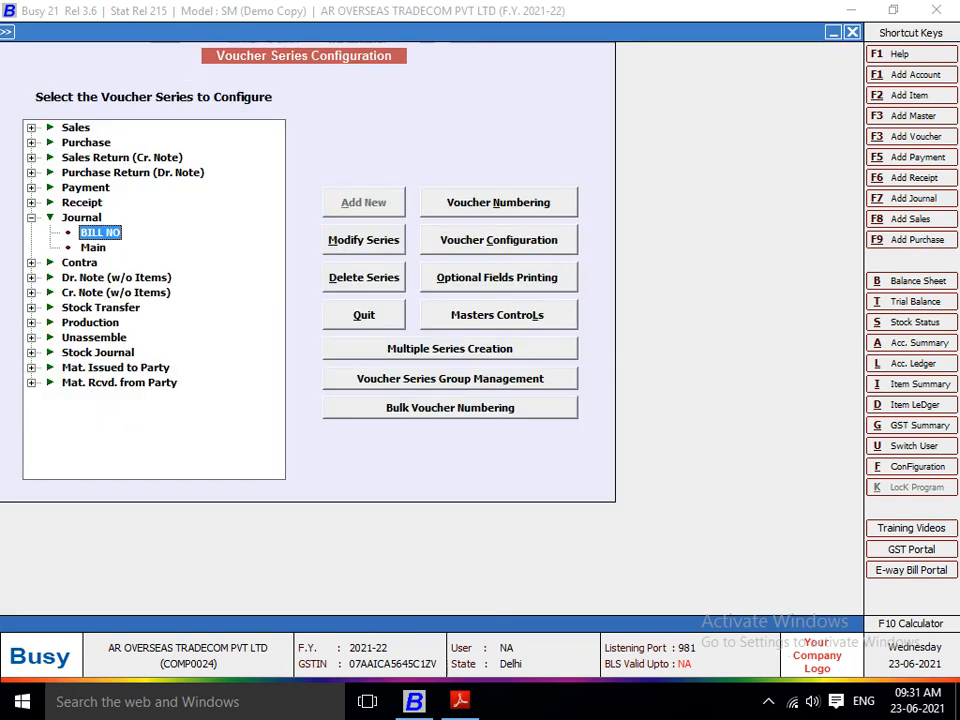
key(Escape)
key(Right)
key(Return)
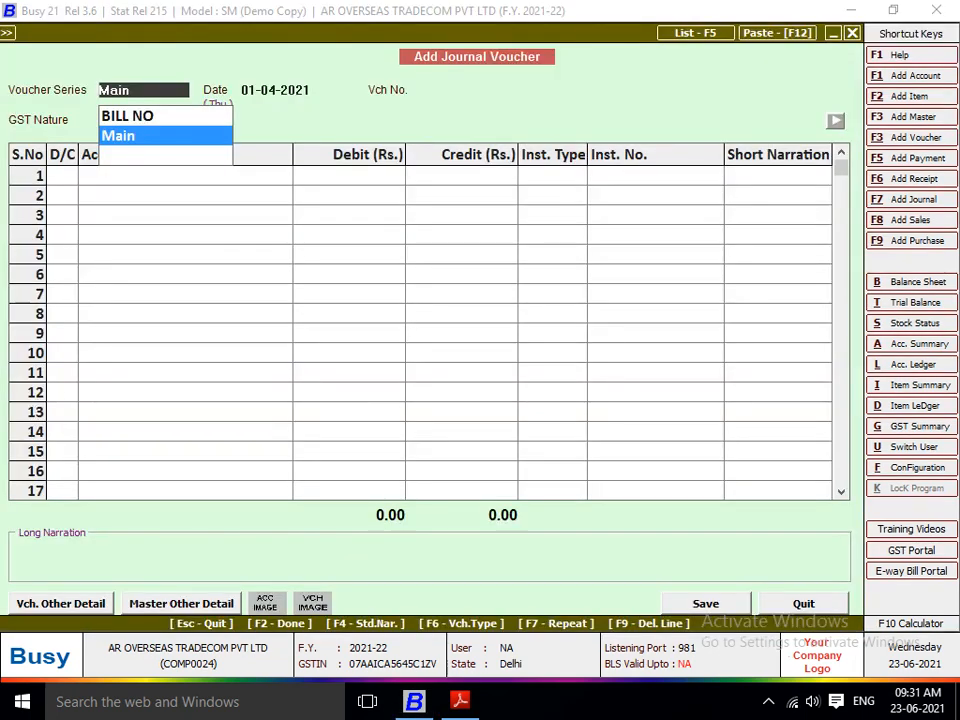
key(Up)
key(Return)
key(Return)
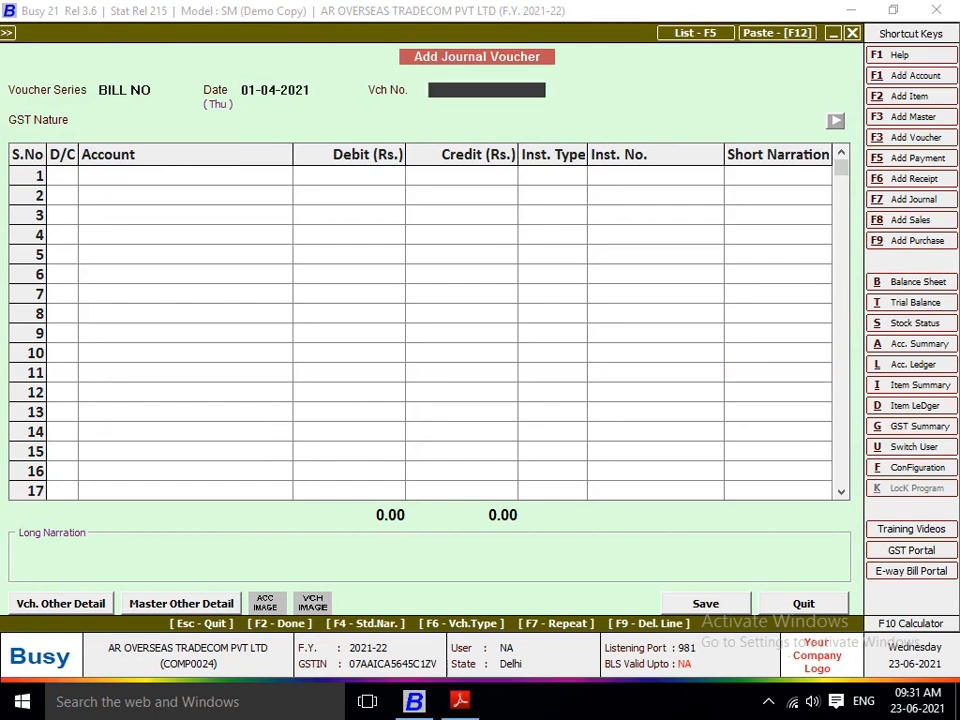
Step: Enter the bill number CHN-22628/21-22 from the ICM Logistics bill as the voucher number
key(alt+Tab)
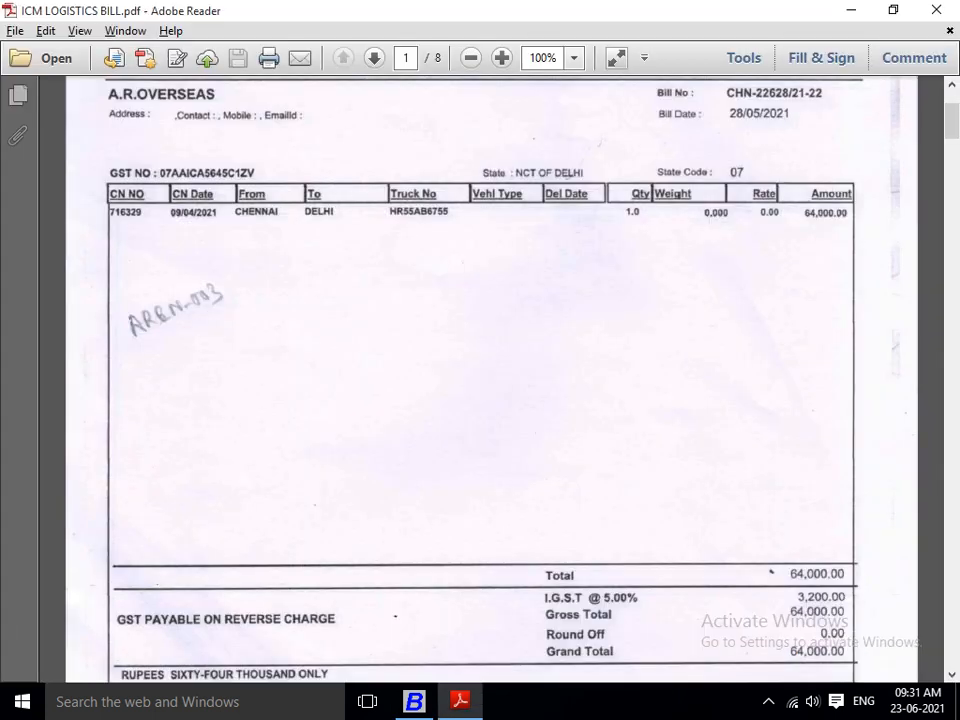
scroll(480, 380, up, 3)
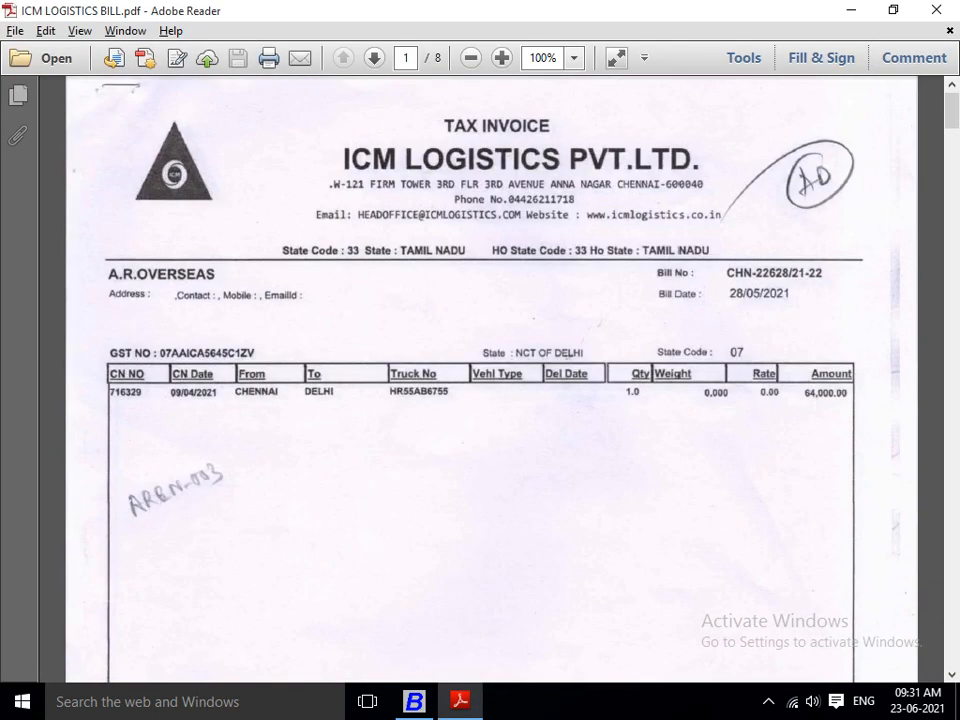
key(alt+Tab)
text(CHN)
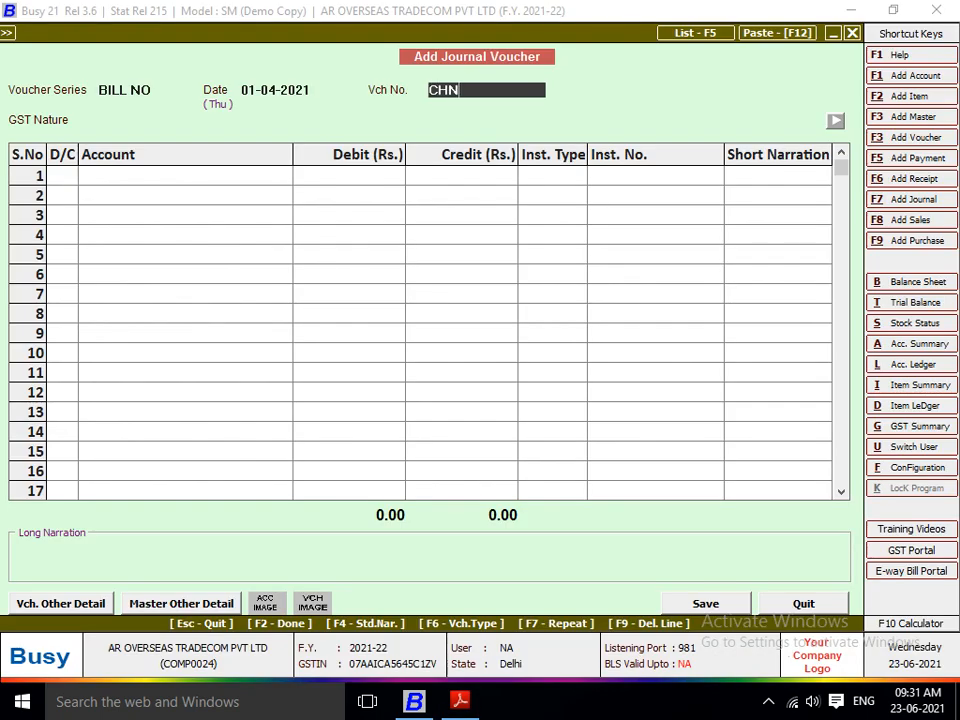
text(*)
key(alt+Tab)
key(alt+Tab)
text(22628)
key(alt+Tab)
key(alt+Tab)
text(/21-22)
key(Return)
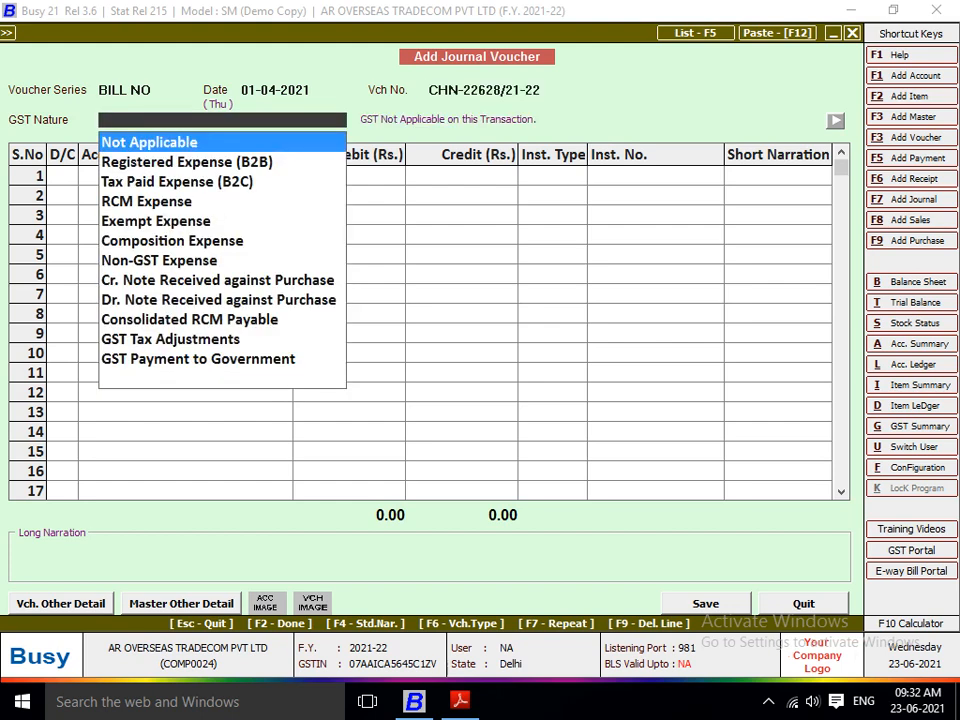
Step: Set the GST nature of the voucher to RCM Expense
key(Down)
key(Down)
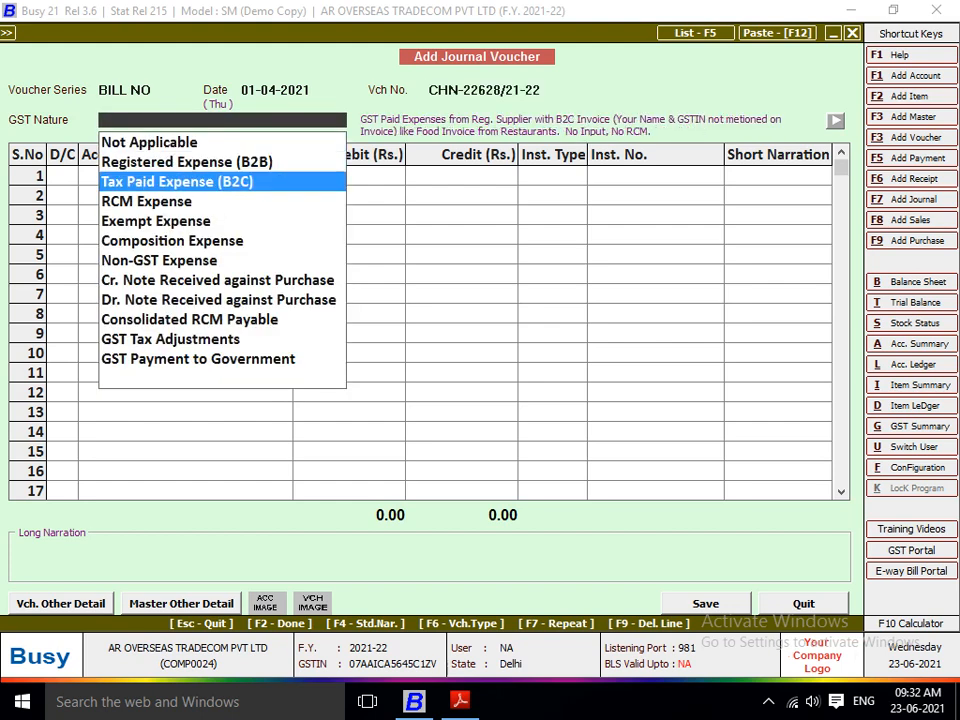
key(Down)
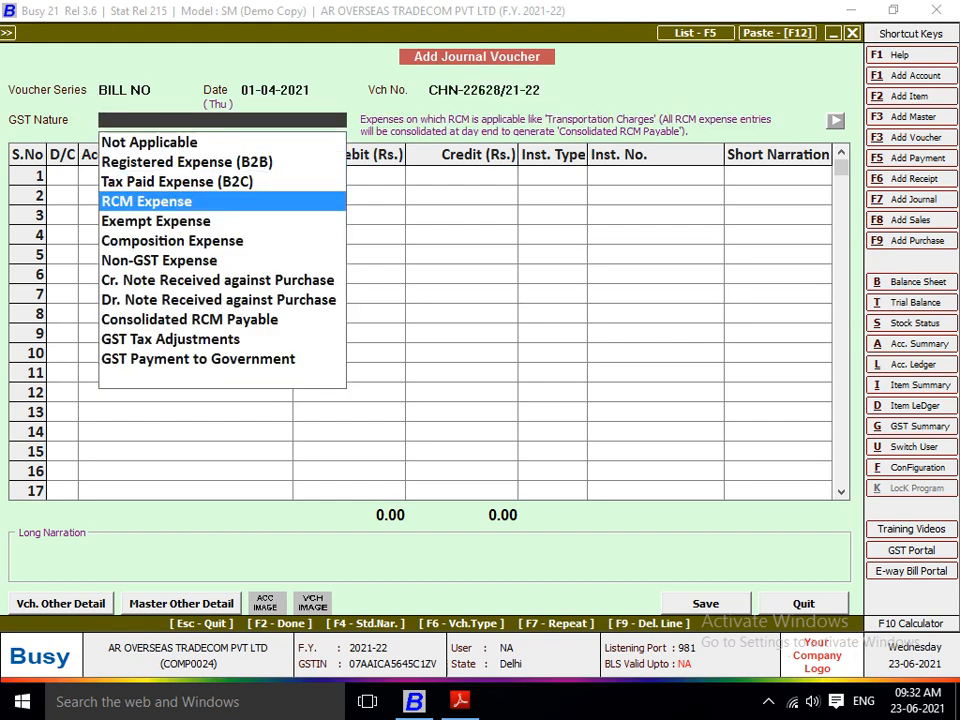
key(Return)
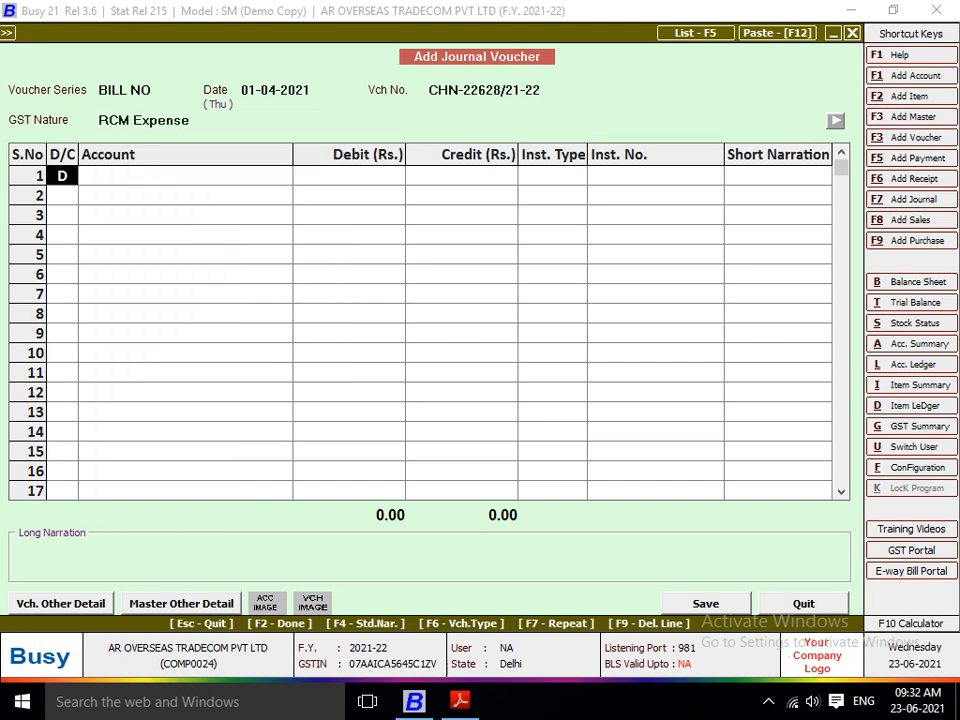
Step: Debit Freight & Forwarding Charges with 64,000 from the ICM Logistics bill on the first line, with instrument type --N.A.--
key(Return)
key(alt+Tab)
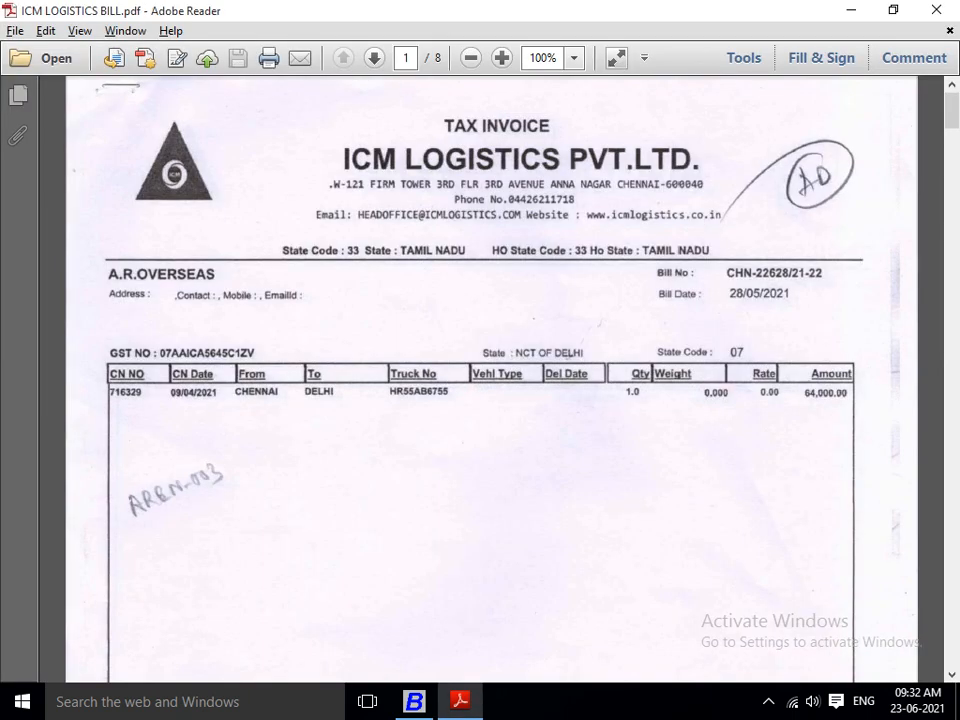
key(alt+Tab)
text(fr)
key(Return)
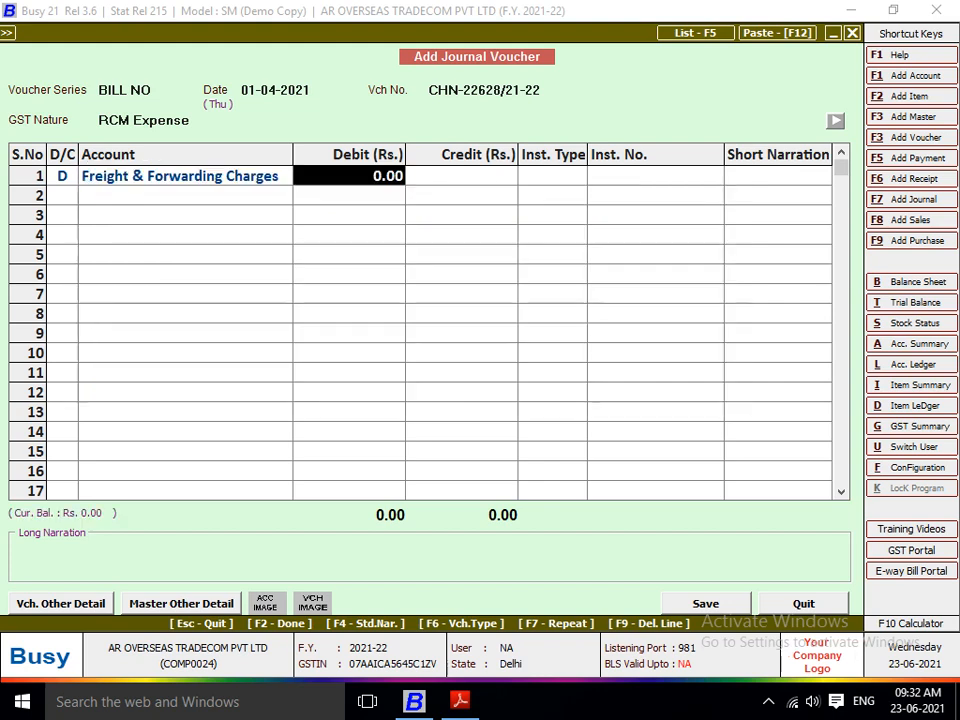
key(alt+Tab)
key(alt+Tab)
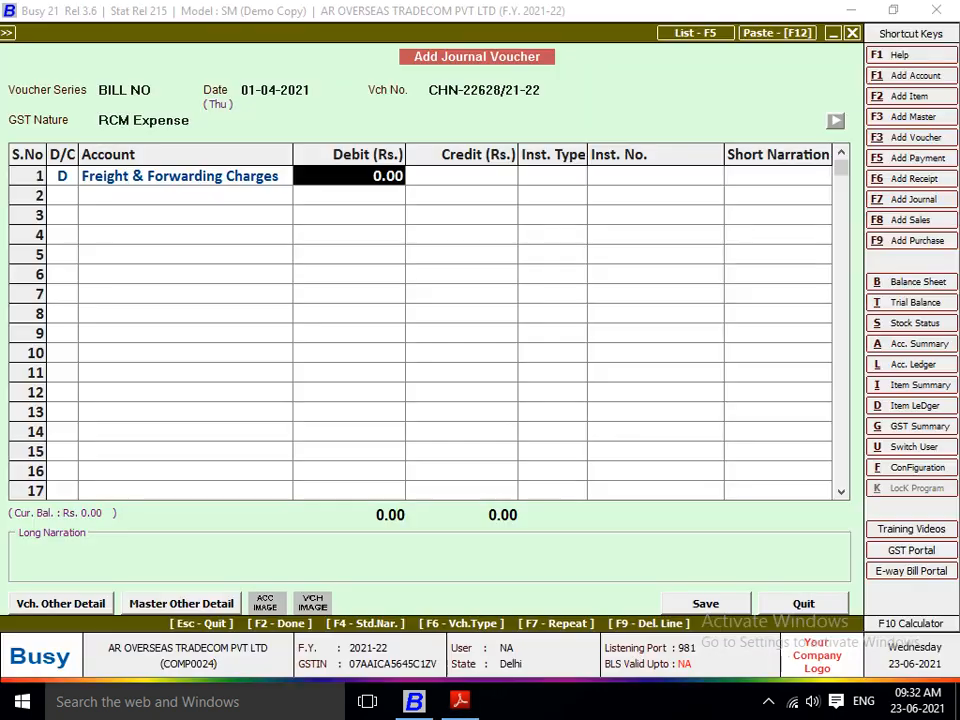
text(64000)
key(Return)
key(Return)
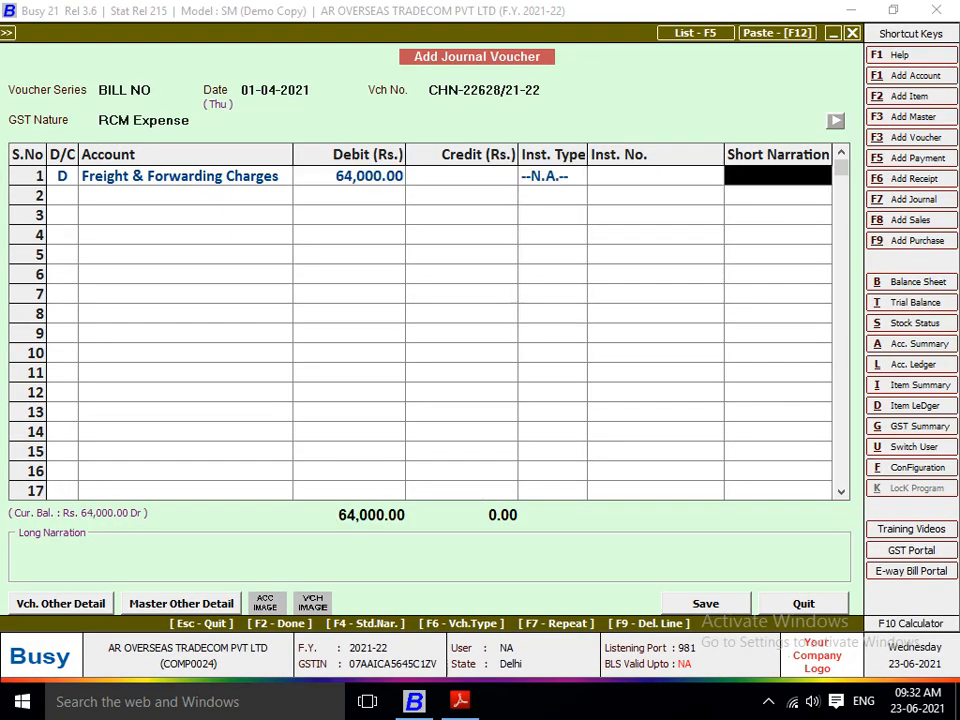
key(Return)
key(Return)
key(Escape)
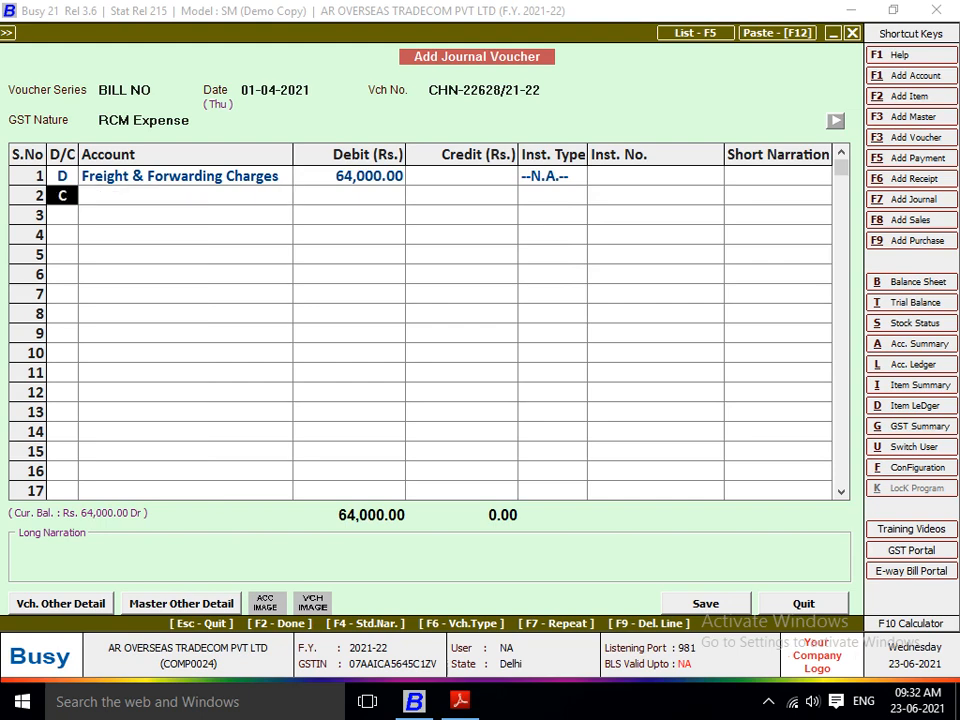
Step: Credit ICM LOGISTICS PVT LTD on the second line and bring up its TDS calculation
key(Return)
text(ICM)
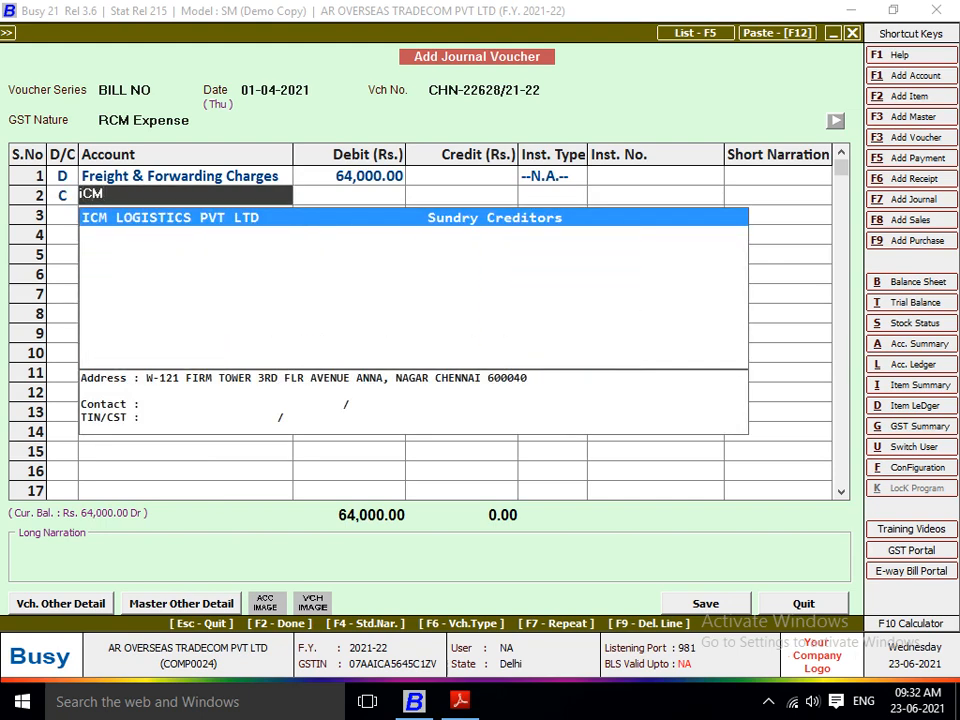
key(Return)
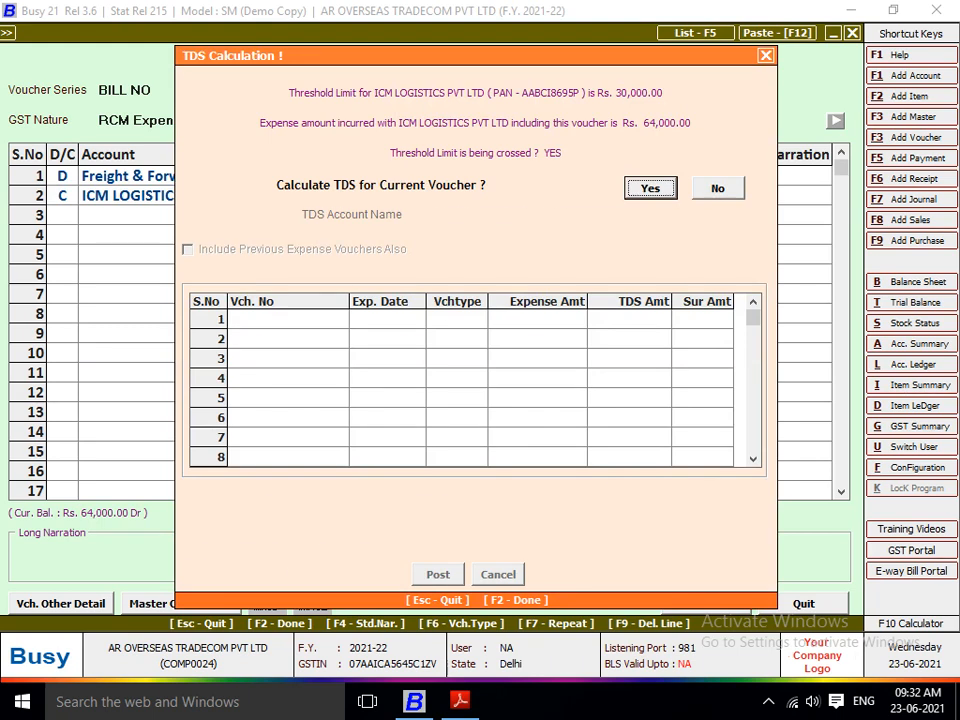
Step: Calculate TDS for the current voucher under TDS (Contracts to Transporter), leaving previous expense vouchers out, and post it to the voucher
key(Return)
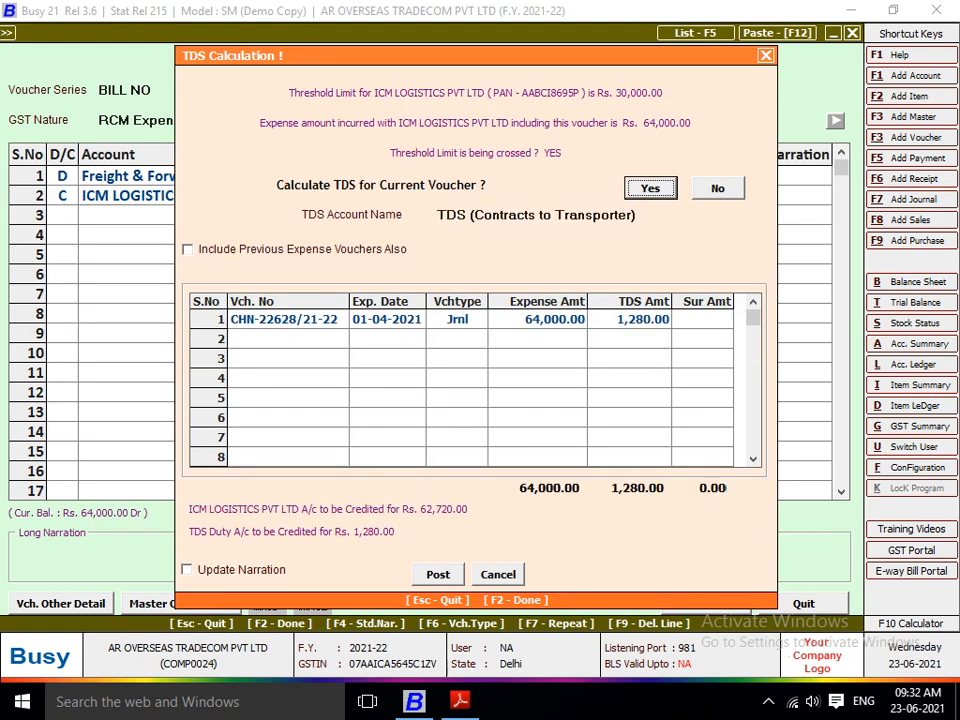
key(Return)
key(Return)
key(Return)
key(Return)
key(Return)
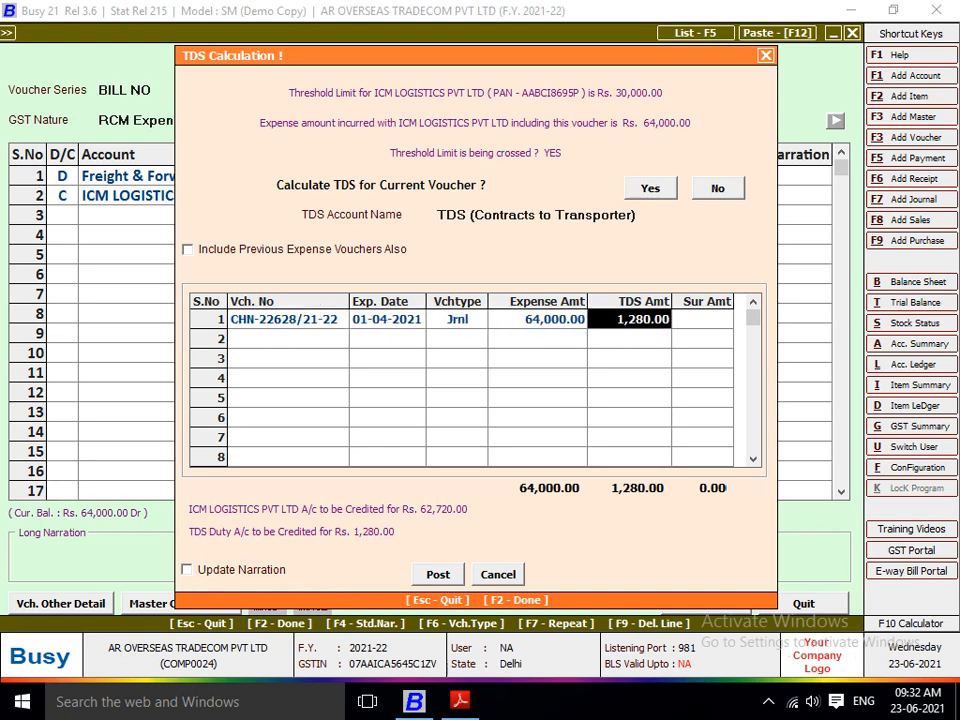
key(Return)
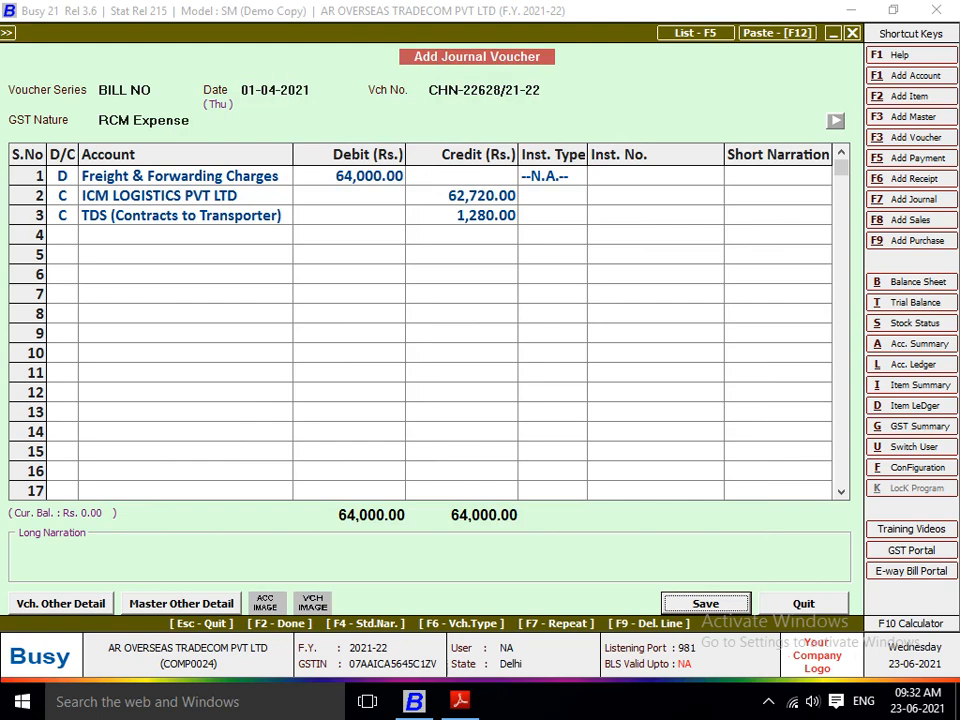
Step: Save the 64,000 freight voucher, accepting its TDS deduction details under Contracts to Transporter
key(Return)
key(Return)
key(Return)
key(Return)
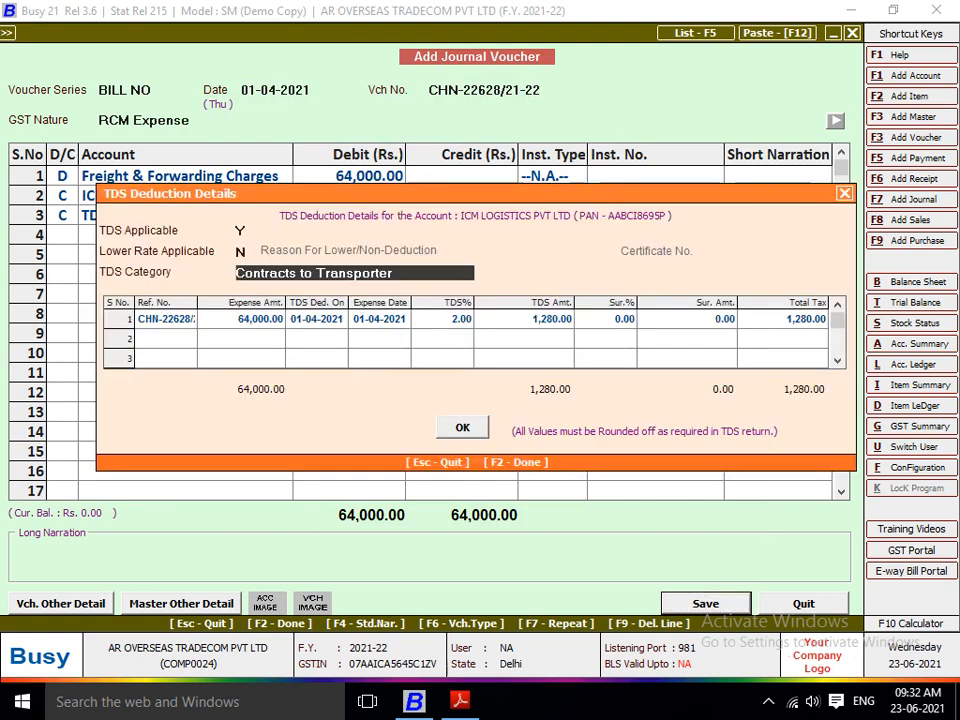
key(Return)
key(Return)
key(Return)
key(Return)
key(Return)
key(Return)
key(Return)
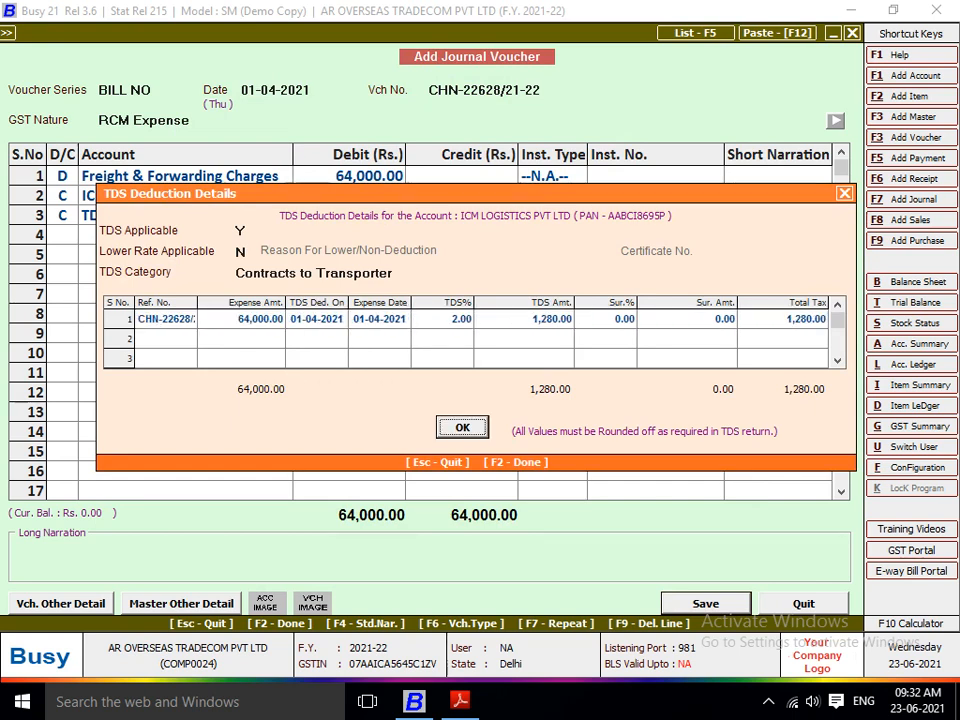
key(Return)
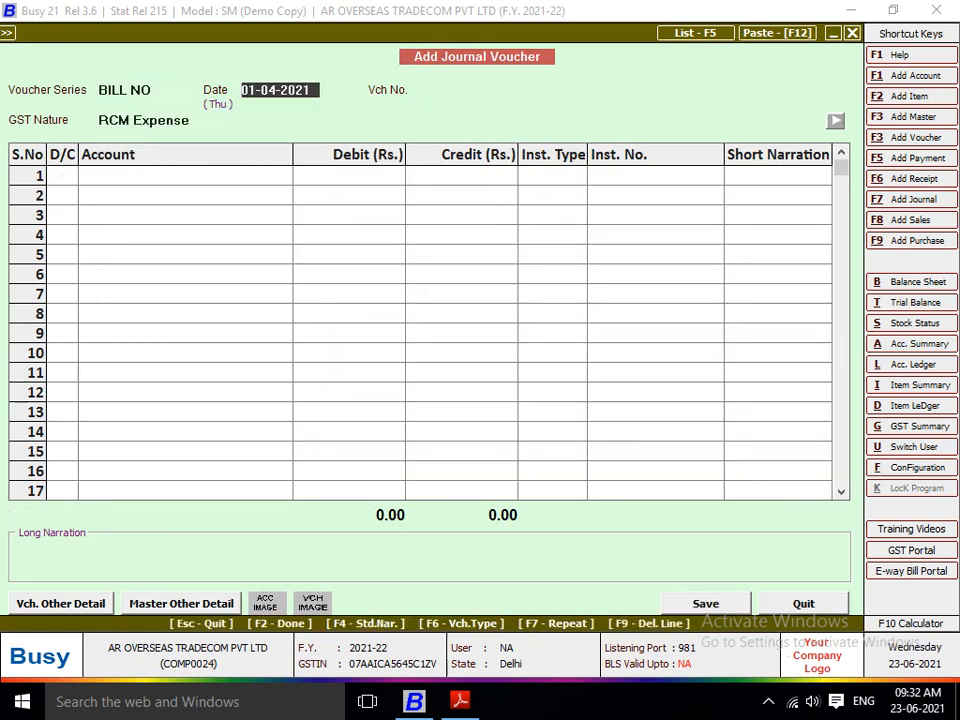
Step: Number the next journal voucher CHN-22629/21-22 from the second bill in ICM LOGISTICS BILL.pdf, dated 01-04-2021 with GST nature RCM Expense
key(alt+Tab)
scroll(480, 380, down, 4)
scroll(480, 380, down, 8)
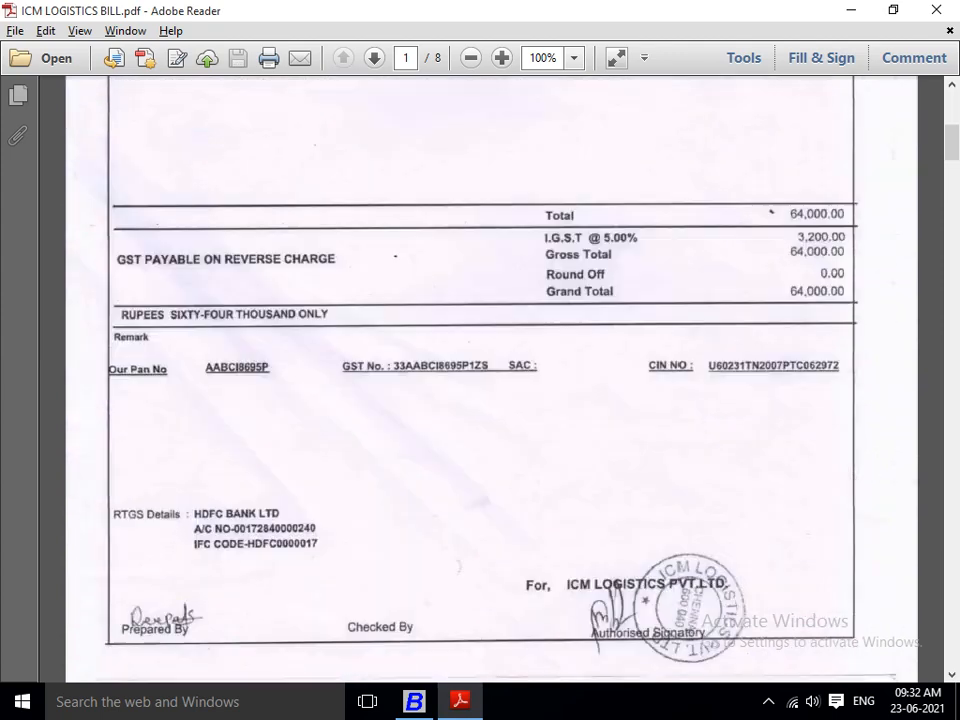
scroll(480, 380, down, 3)
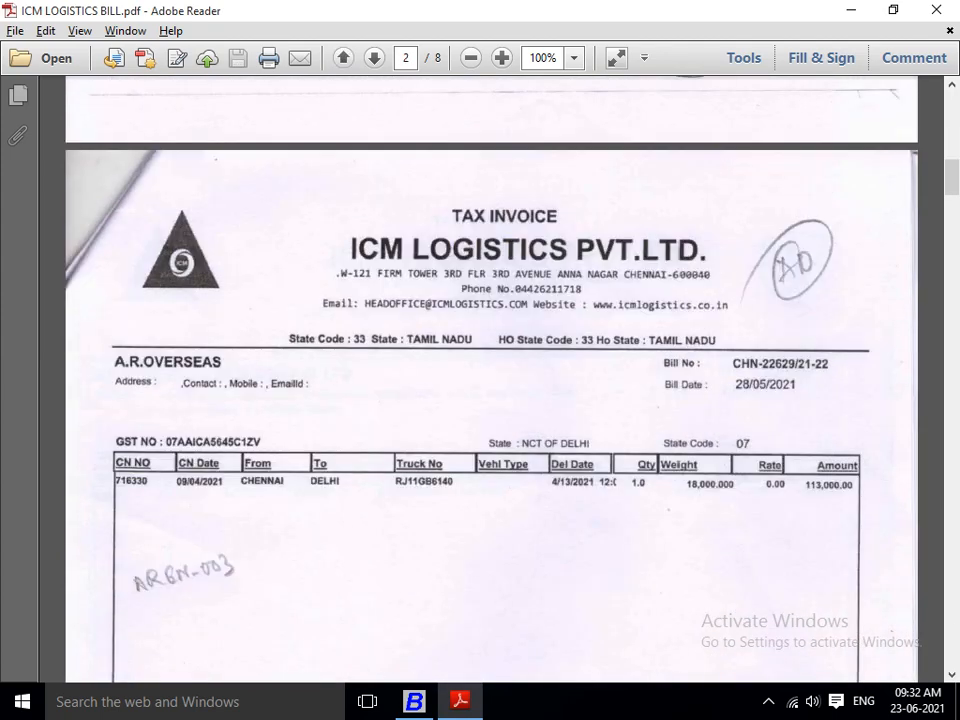
scroll(480, 380, down, 3)
scroll(480, 380, up, 2)
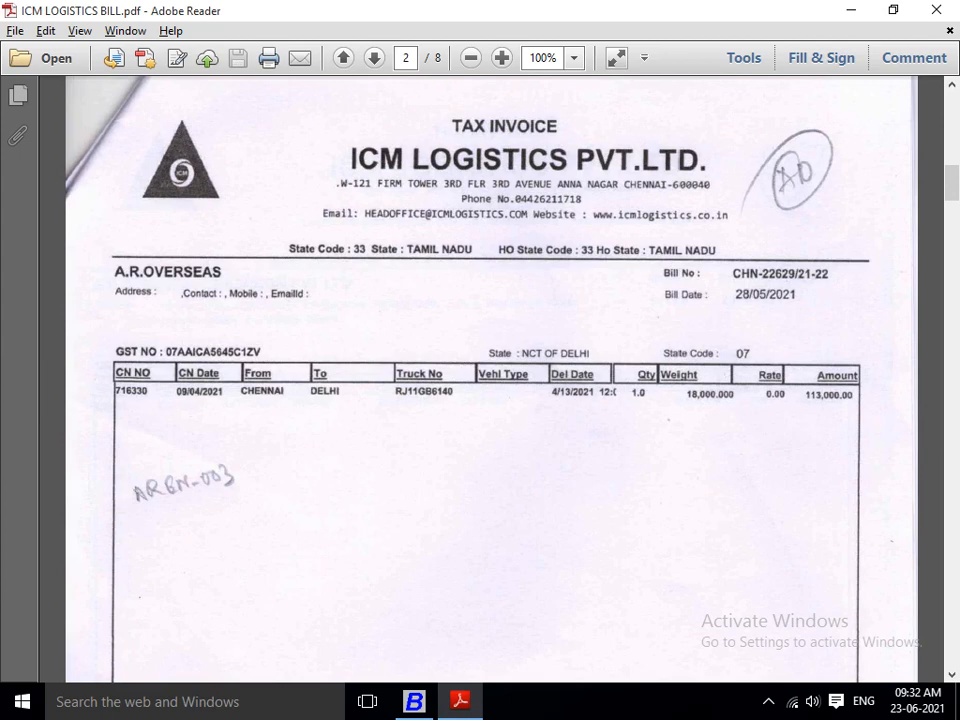
key(alt+Tab)
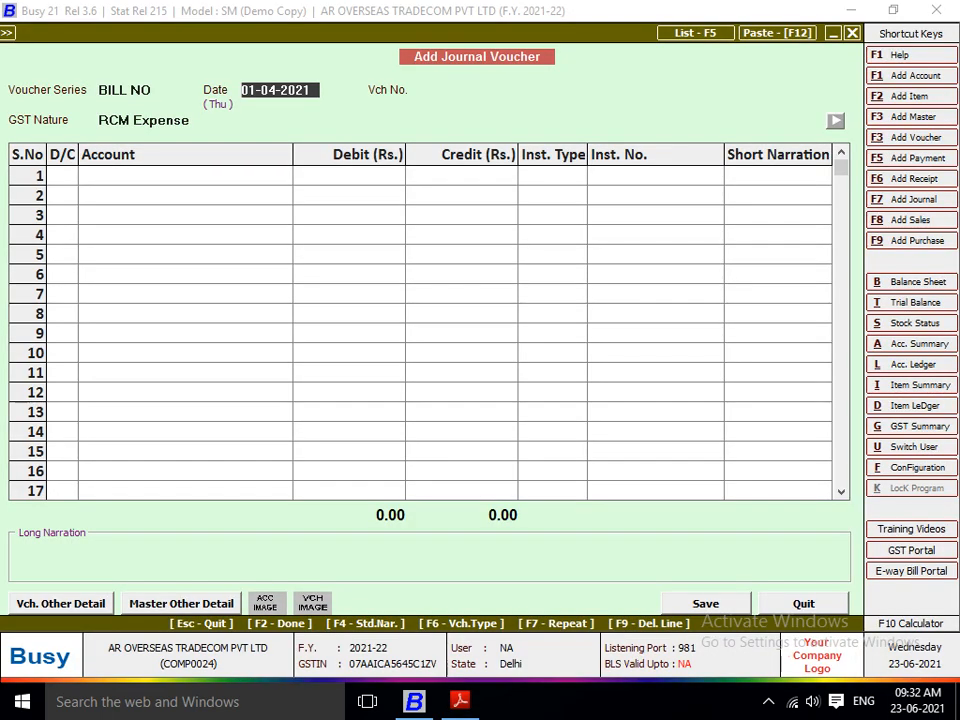
key(Return)
text(CHN)
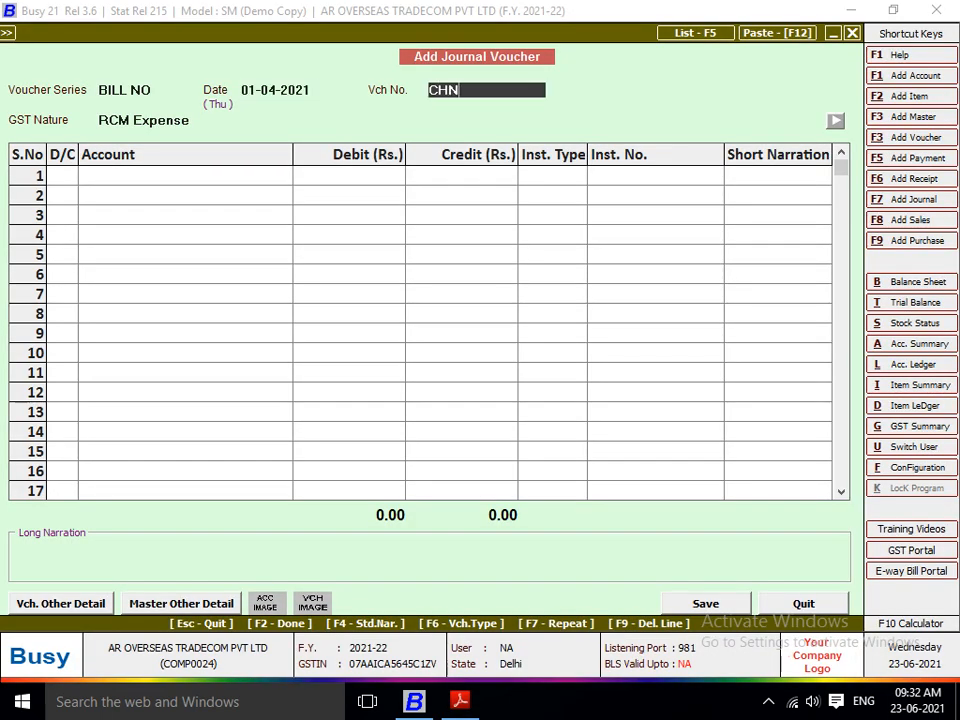
key(alt+Tab)
key(alt+Tab)
text(-)
key(alt+Tab)
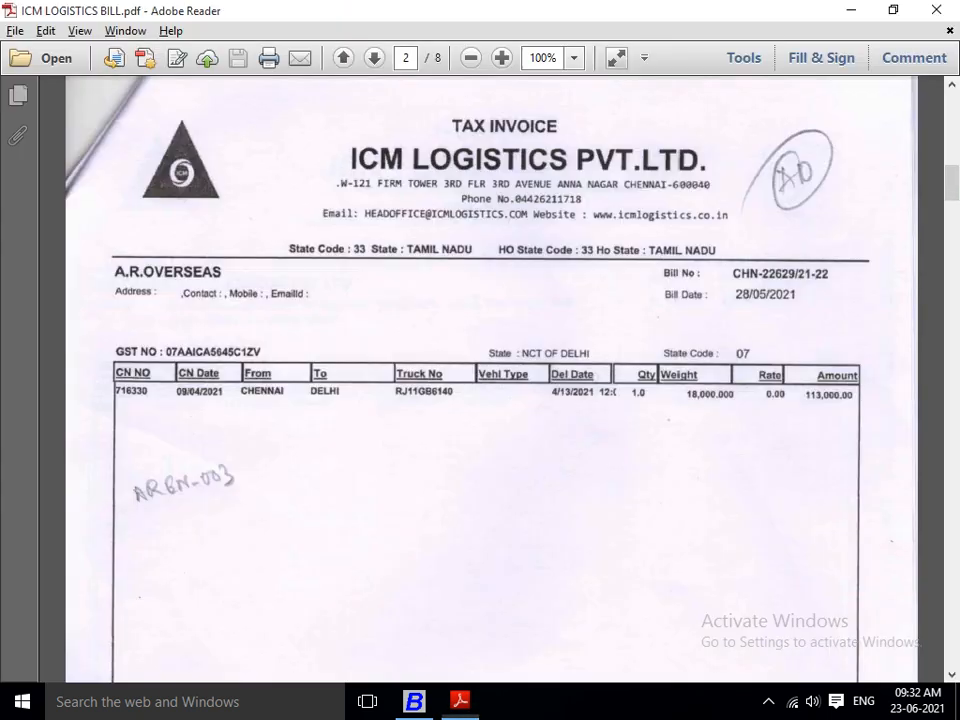
key(alt+Tab)
text(2262)
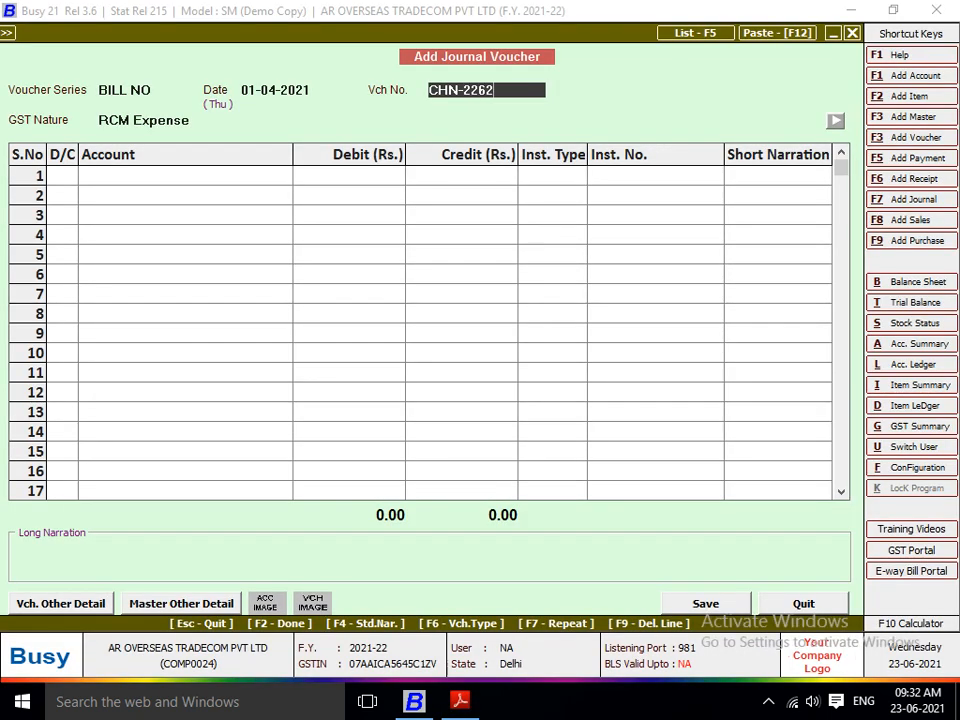
text(9/)
key(alt+Tab)
key(alt+Tab)
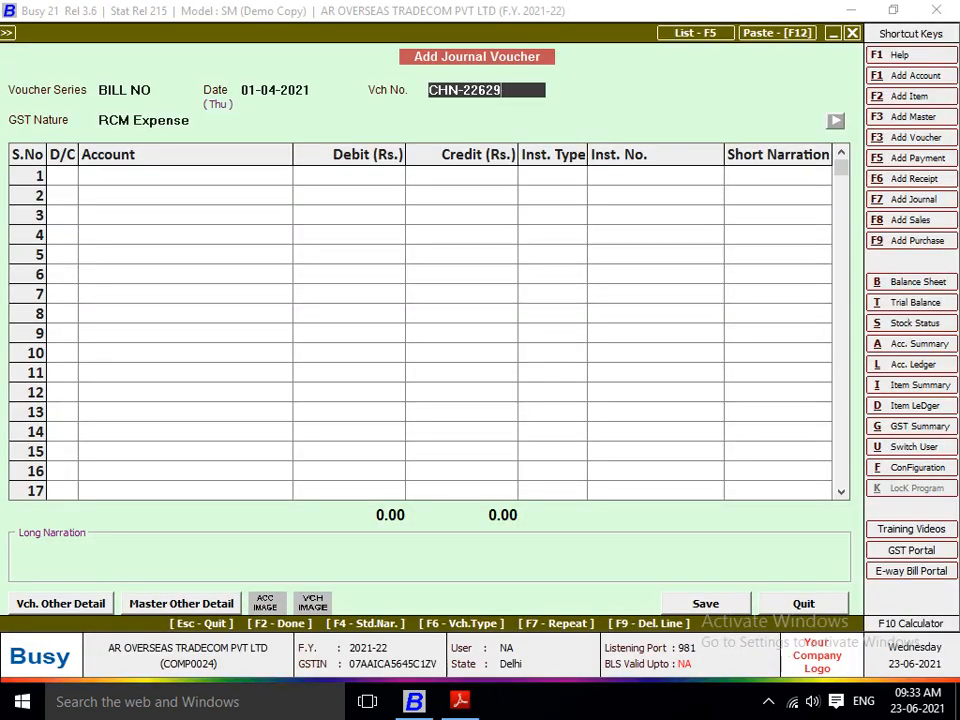
key(alt+Tab)
key(alt+Tab)
text(21-22)
key(Return)
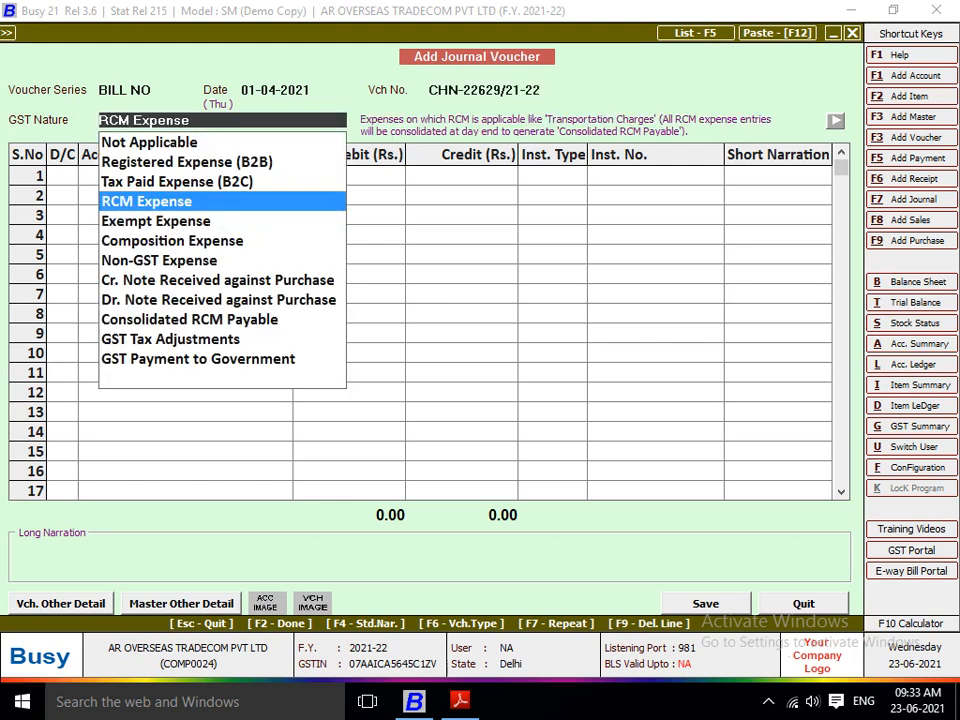
key(Return)
Step: Debit Freight & Forwarding Charges with 1,13,000 from the second bill on the first line, with instrument type --N.A.--
key(Return)
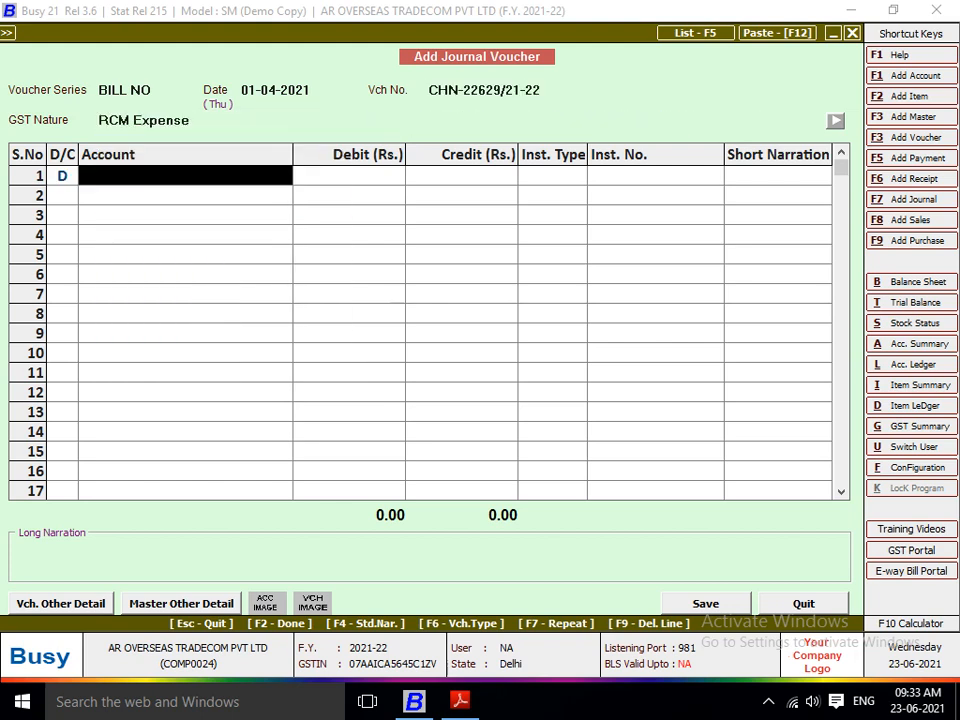
key(alt+Tab)
key(alt+Tab)
text(fr)
key(Return)
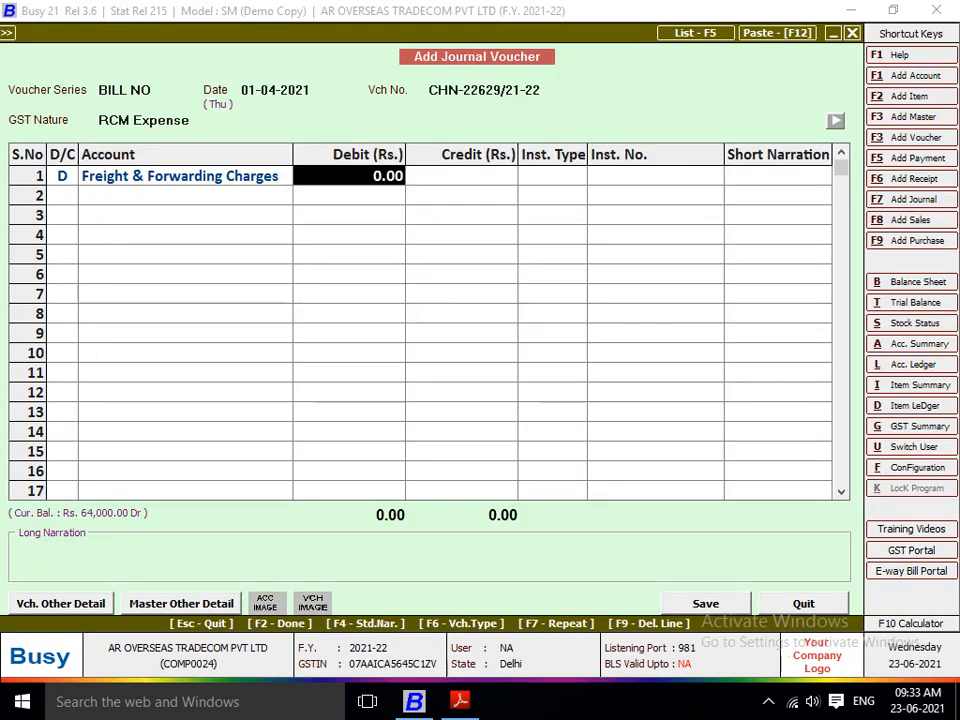
key(alt+Tab)
key(alt+Tab)
text(1)
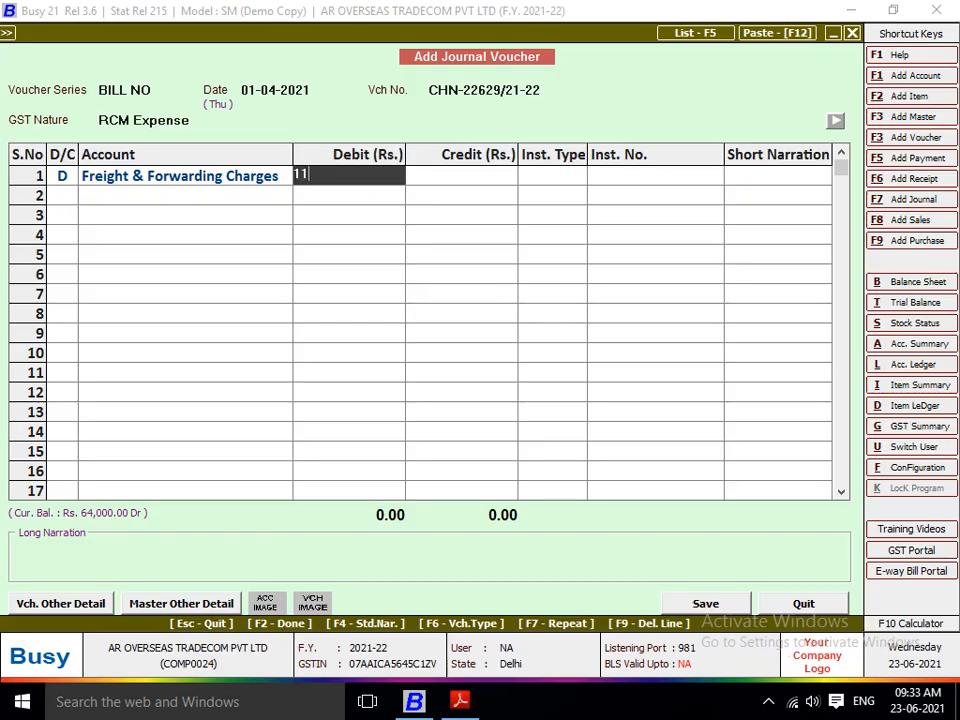
text(,13,0000)
key(Return)
Step: Credit ICM LOGISTICS PVT LTD on the second line and post the voucher's TDS under TDS (Contracts to Transporter)
key(Return)
key(Return)
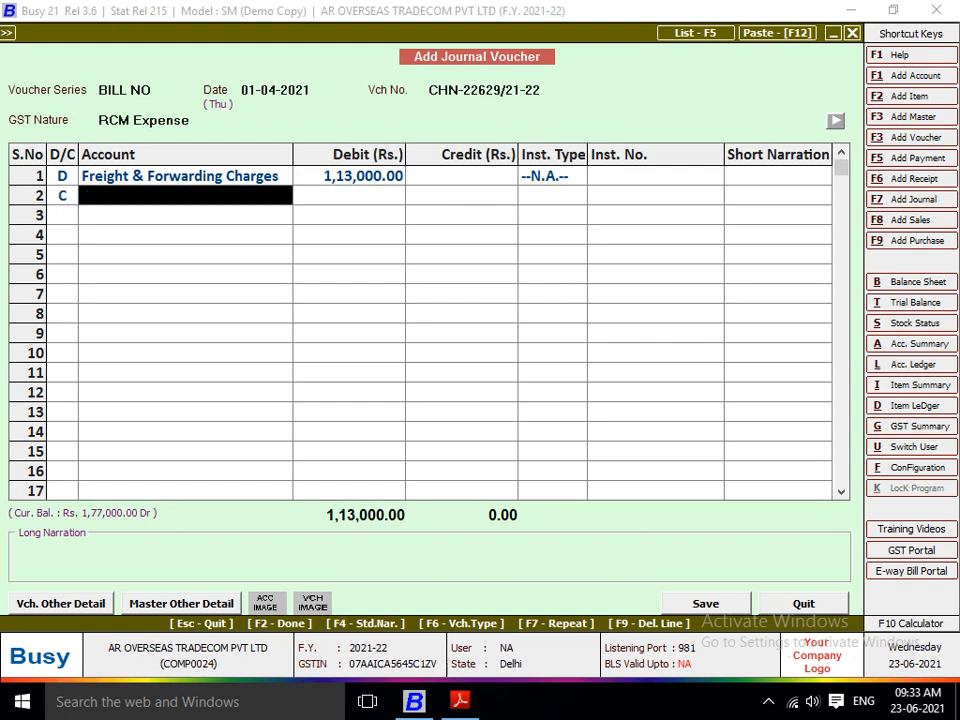
text(iCM)
key(Return)
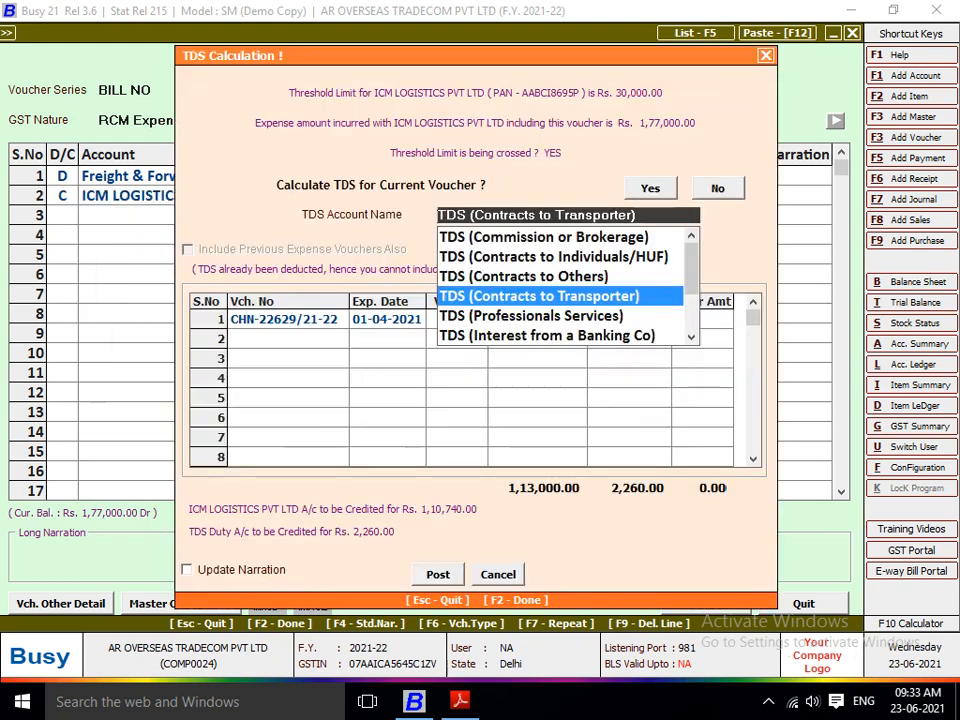
key(Return)
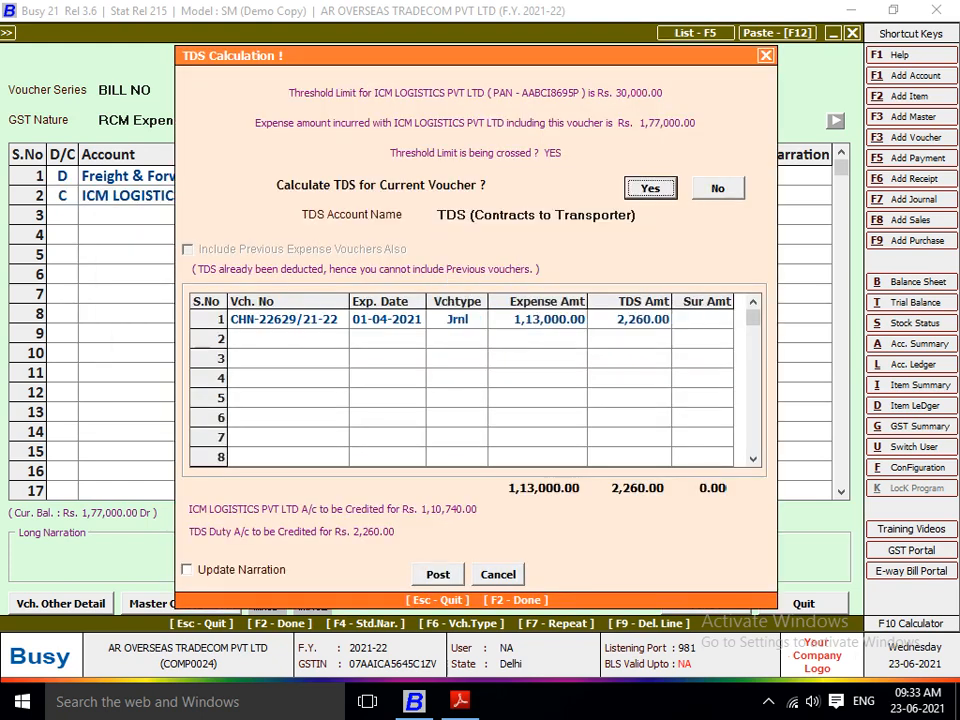
Step: Save voucher CHN-22629/21-22, accepting its TDS deduction details under Contracts to Transporter
key(Return)
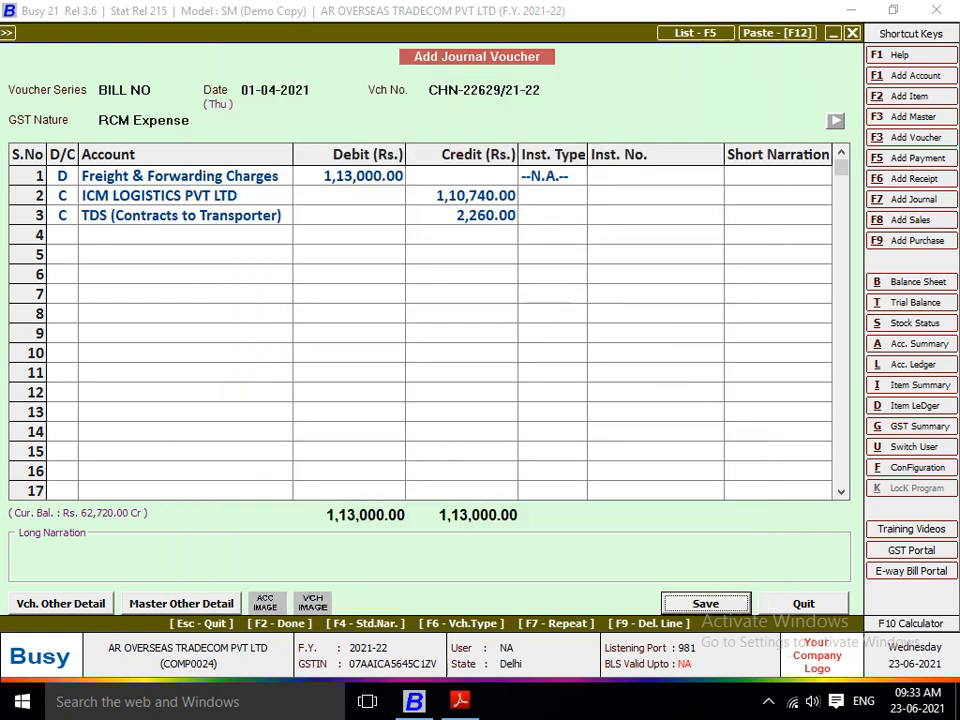
key(Return)
key(Return)
key(Return)
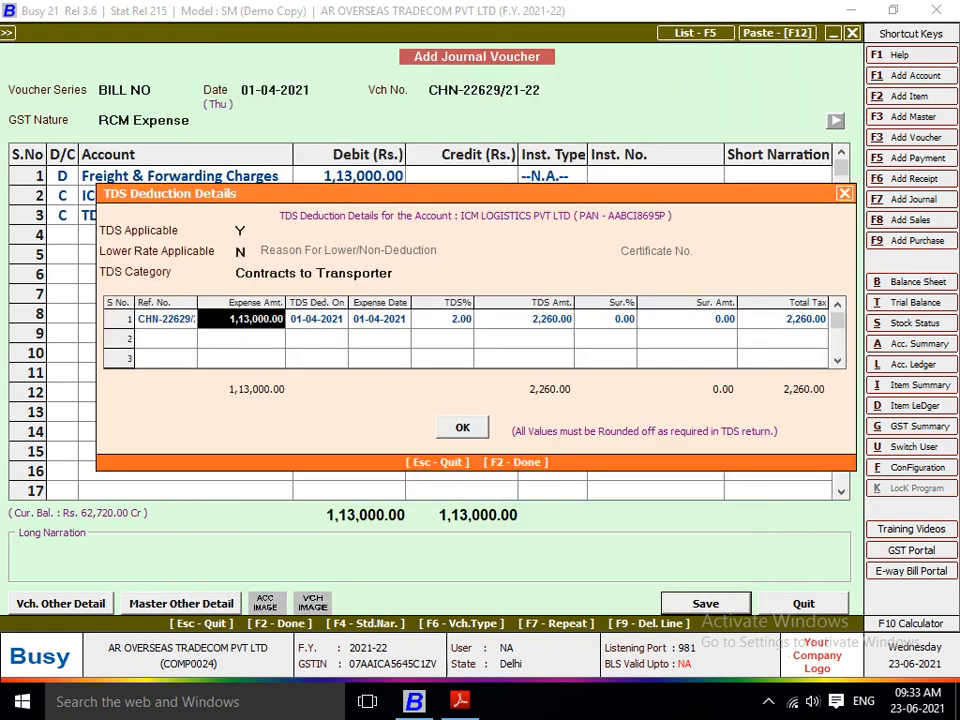
key(Return)
key(Return)
key(Return)
key(Return)
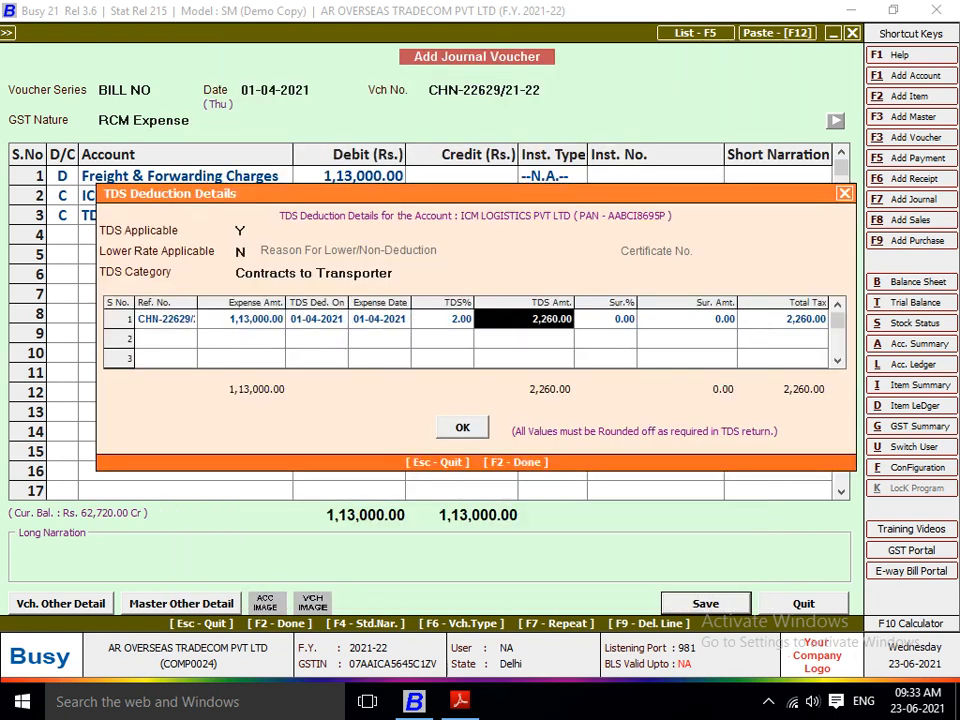
key(Return)
key(Return)
key(Return)
key(Return)
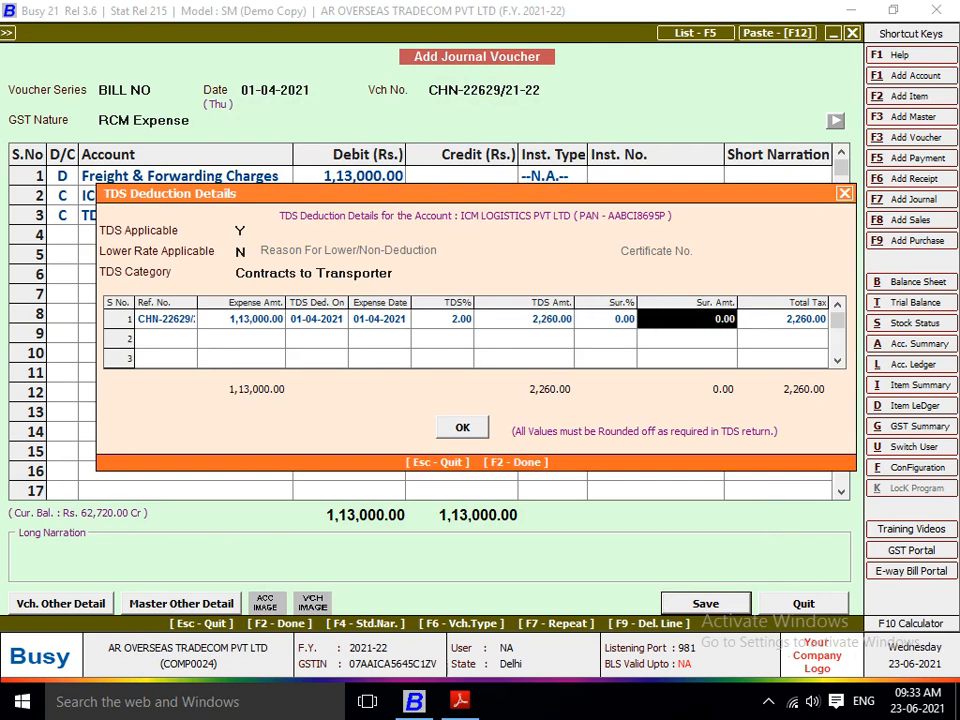
key(Return)
key(Return)
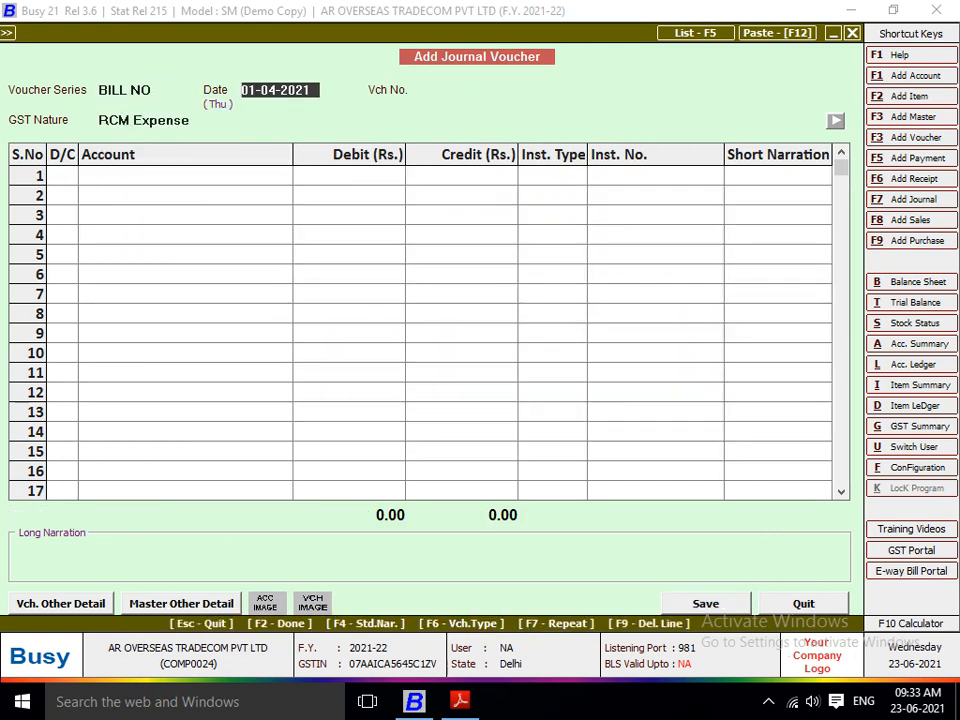
Step: Number the next journal voucher CHN-22631/21-22 from the third bill in ICM LOGISTICS BILL.pdf, dated 01-04-2021 with GST nature RCM Expense
key(alt+Tab)
scroll(490, 300, down, 10)
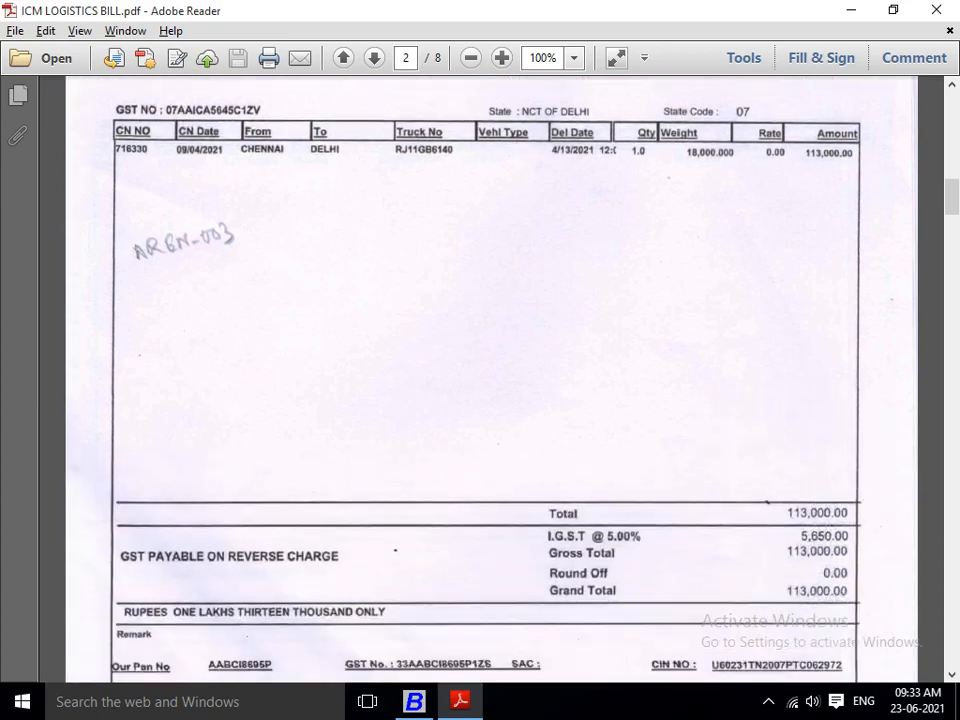
scroll(490, 300, down, 9)
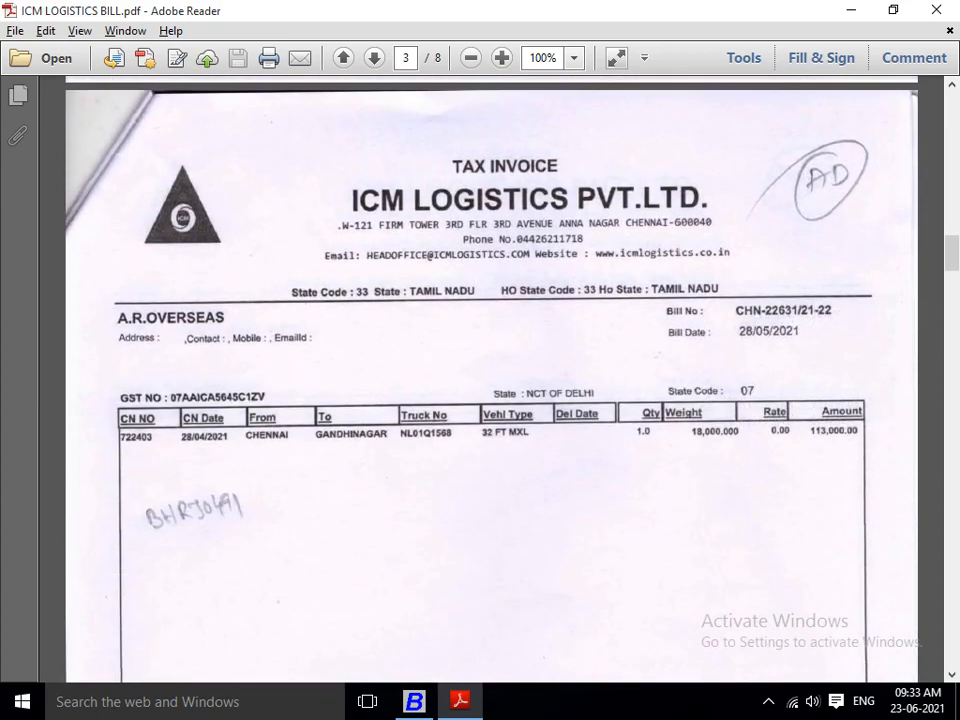
scroll(490, 380, down, 2)
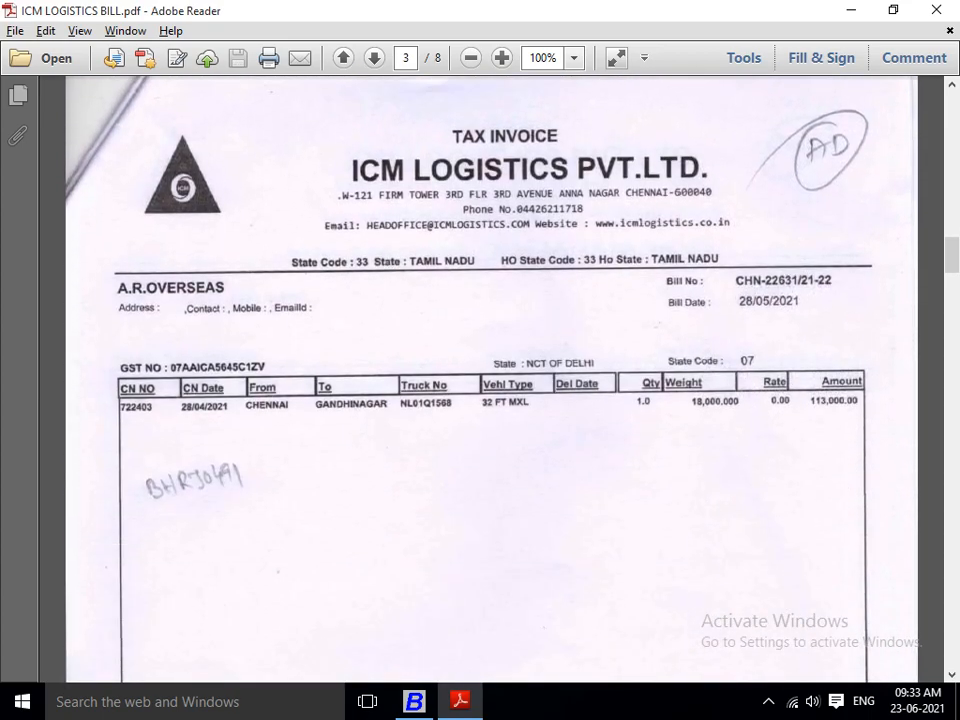
key(alt+Tab)
key(Return)
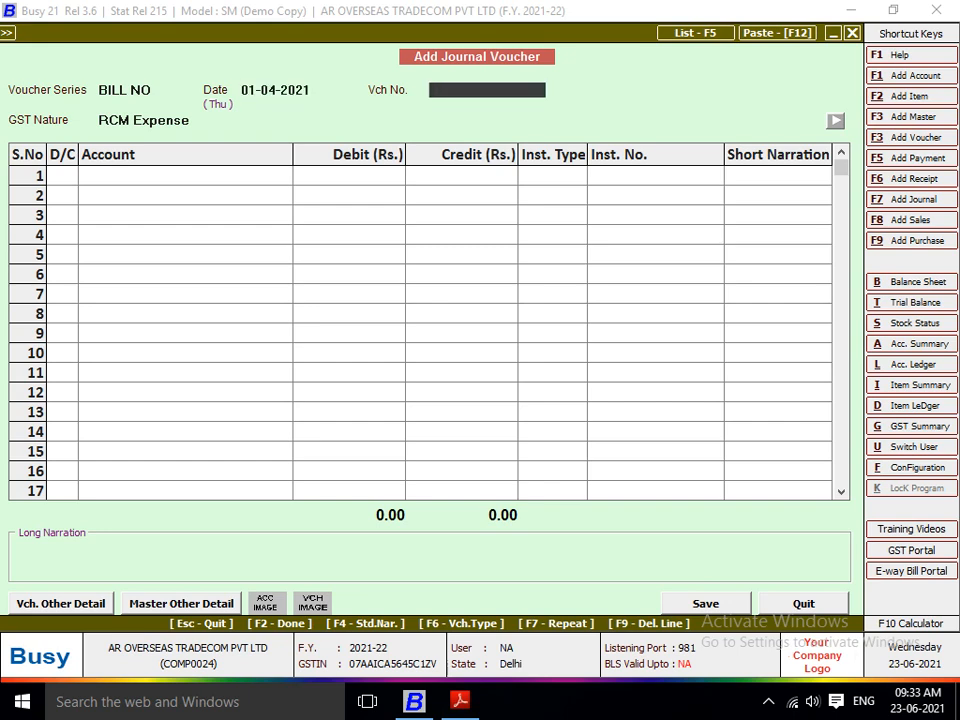
text(CHN)
key(alt+Tab)
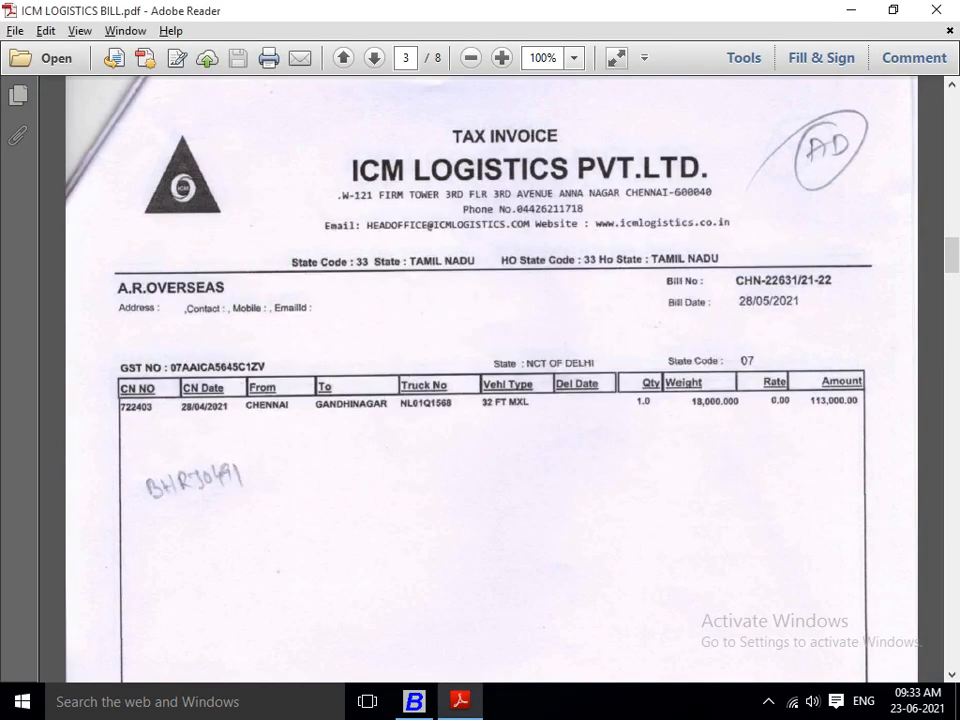
key(alt+Tab)
text(-22)
key(alt+Tab)
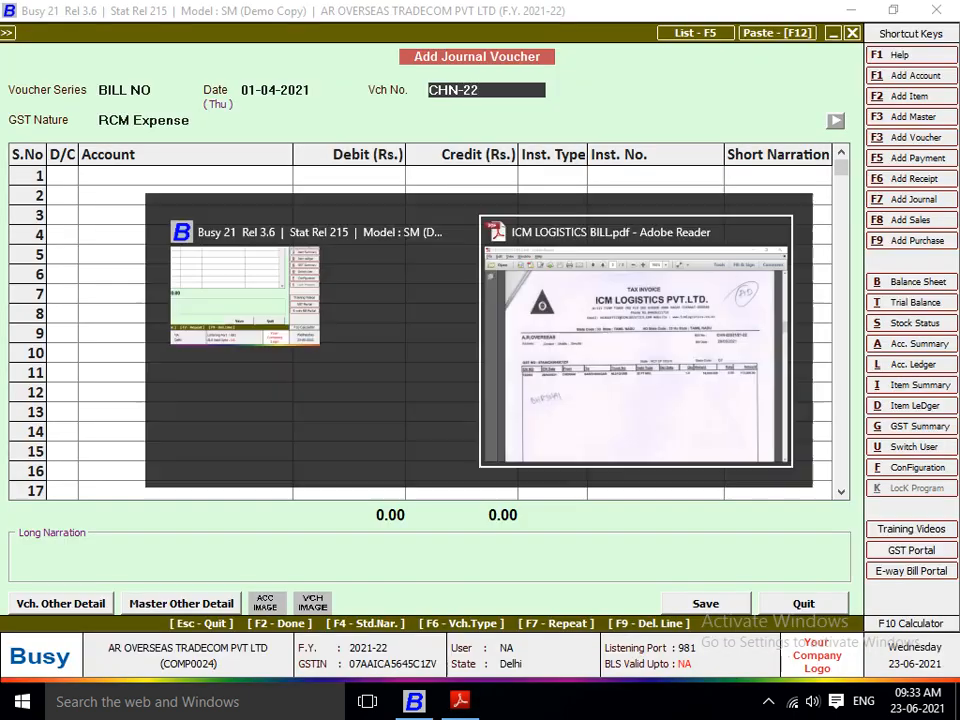
key(alt+Tab)
text(631/)
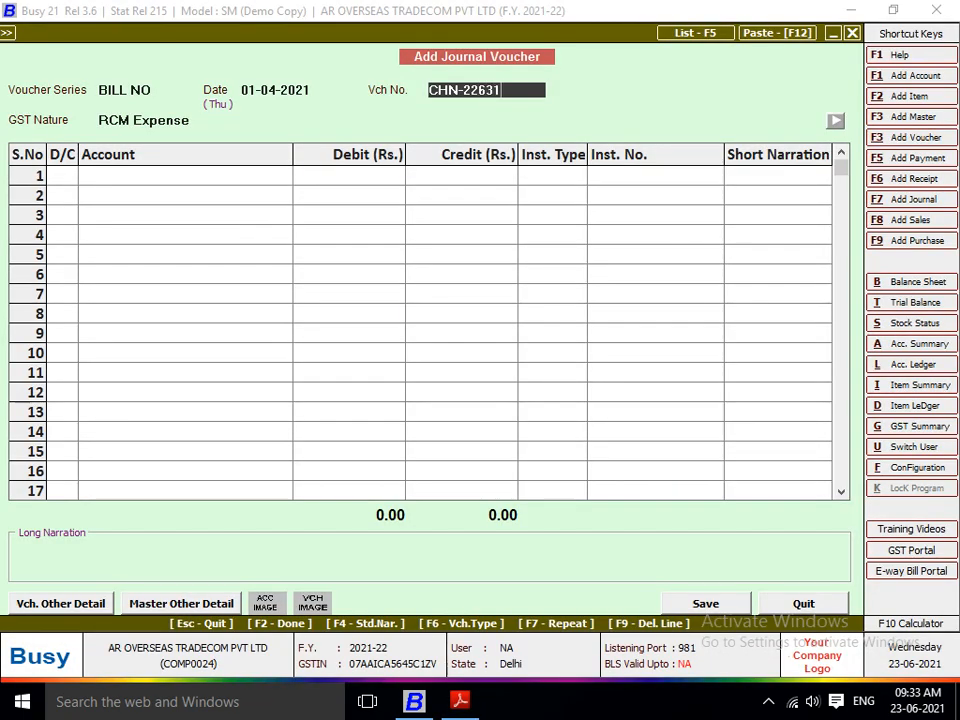
key(alt+Tab)
key(alt+Tab)
text(21-22)
key(Return)
Step: Debit Freight & Forwarding Charges with 1,13,000 from the third bill on the first line, with instrument type --N.A.--
key(Return)
key(Return)
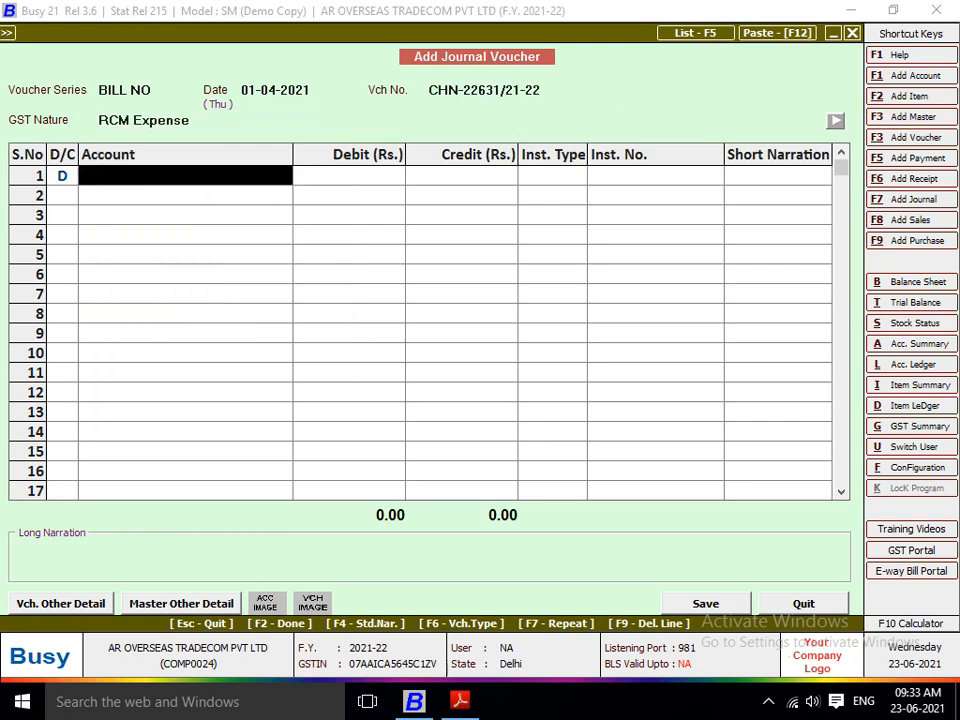
text(fRE)
key(Return)
key(alt+Tab)
key(alt+Tab)
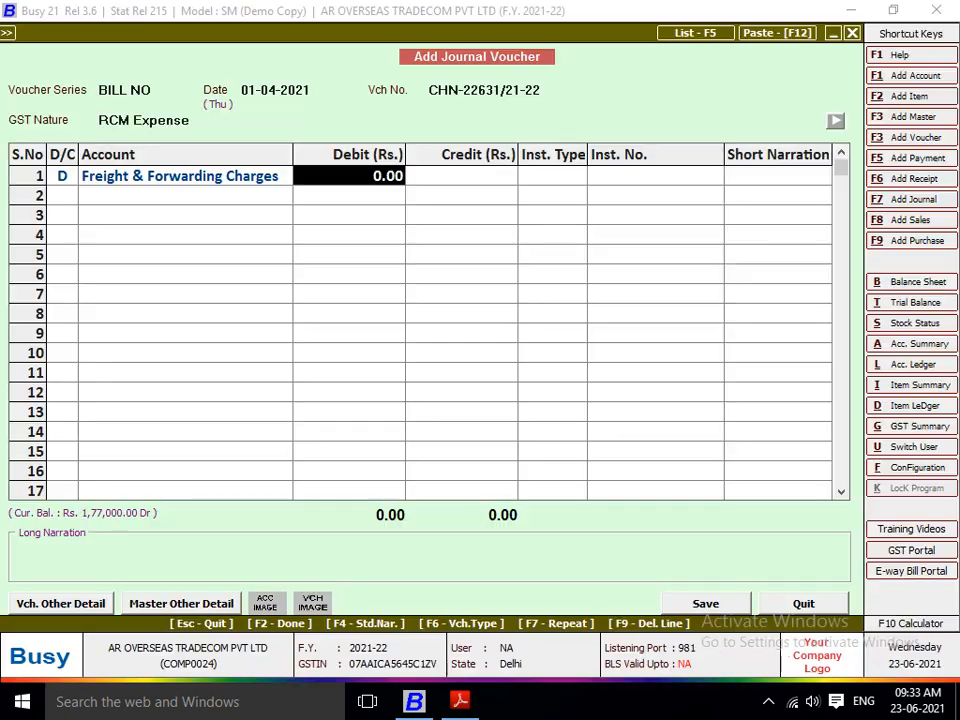
text(1,13,000)
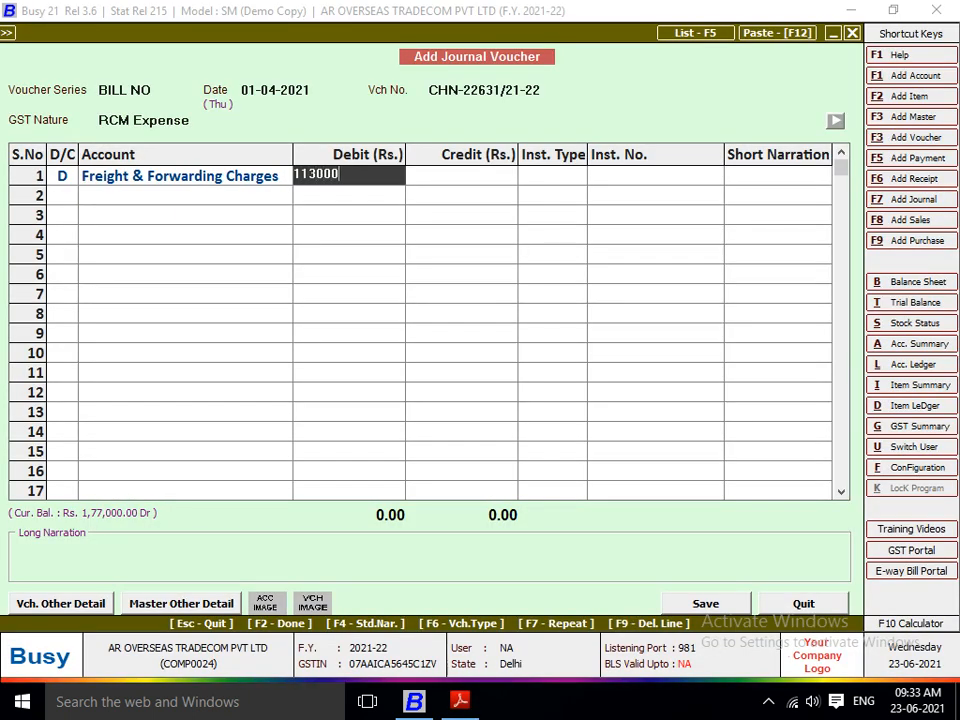
key(Return)
key(Return)
Step: Credit ICM LOGISTICS PVT LTD on the second line of voucher CHN-22631/21-22 and post its TDS under TDS (Contracts to Transporter)
text(iCM)
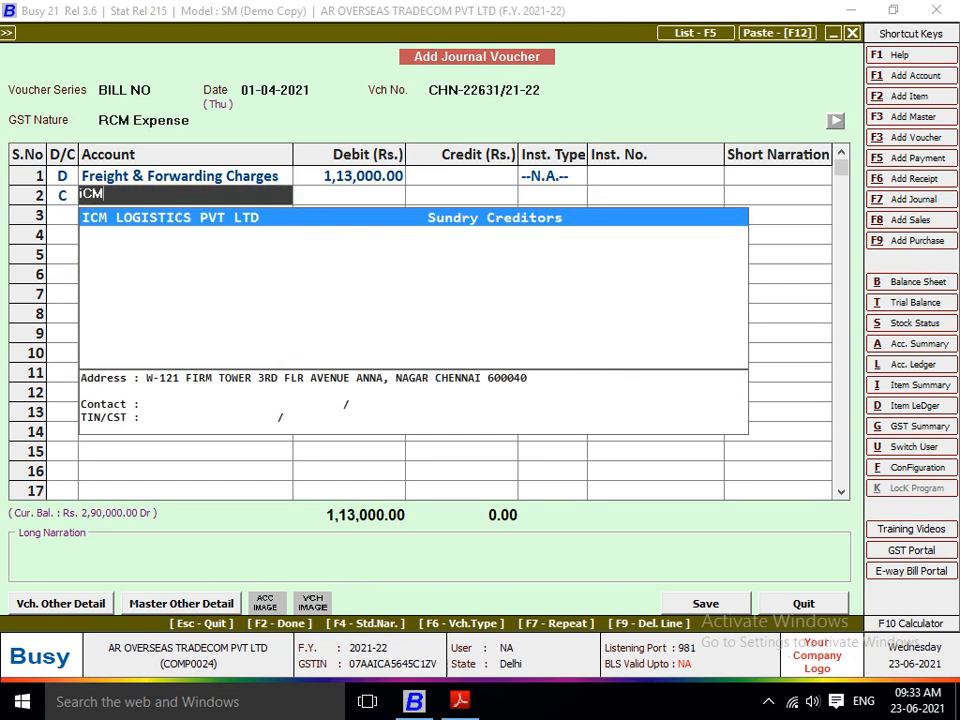
key(Return)
key(Return)
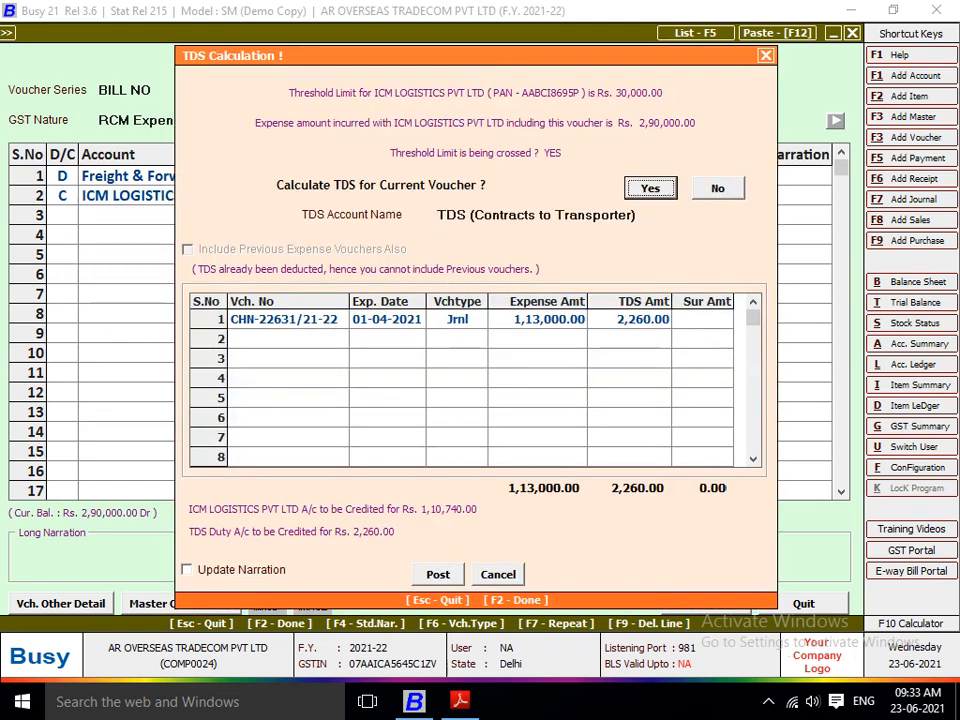
Step: Save voucher CHN-22631/21-22, accepting its TDS deduction details under Contracts to Transporter
key(Return)
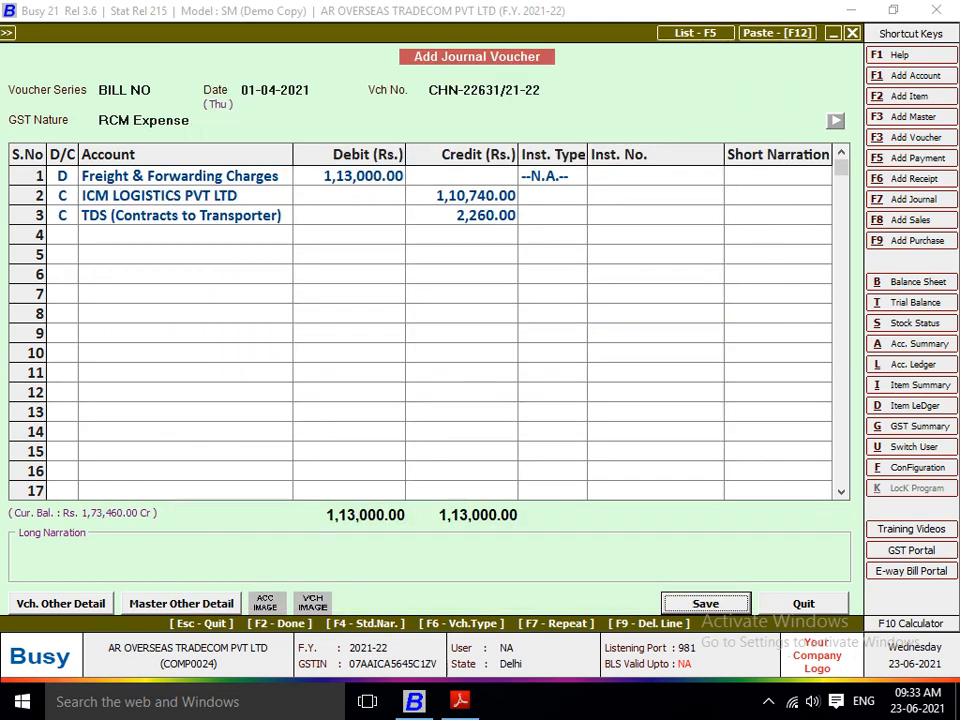
key(Return)
key(Return)
key(Return)
key(Return)
key(Return)
key(Return)
key(Return)
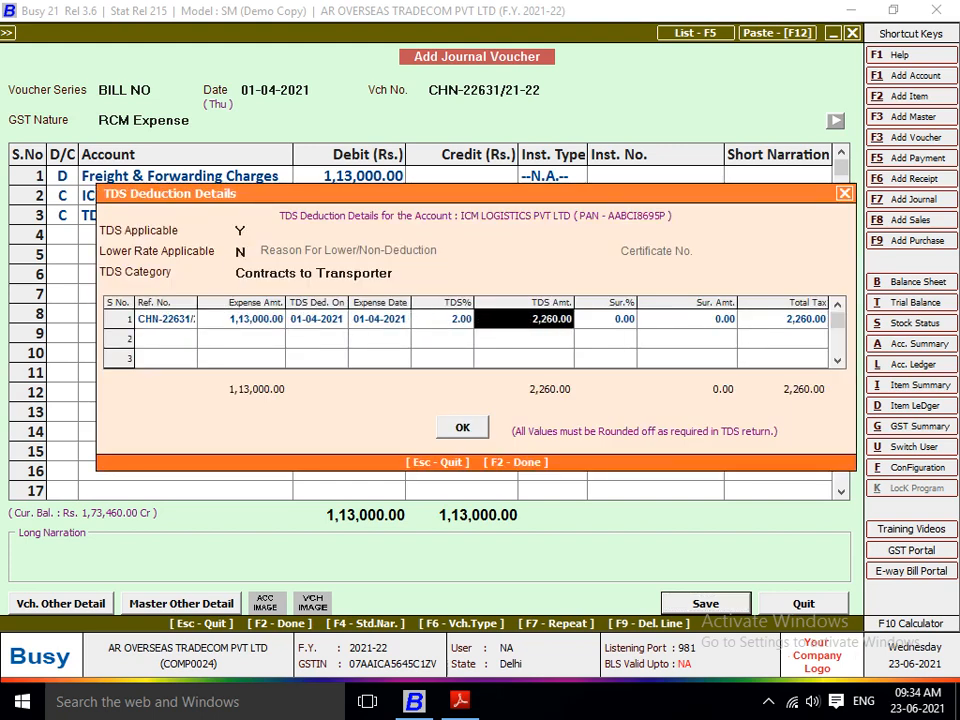
key(Return)
key(F2)
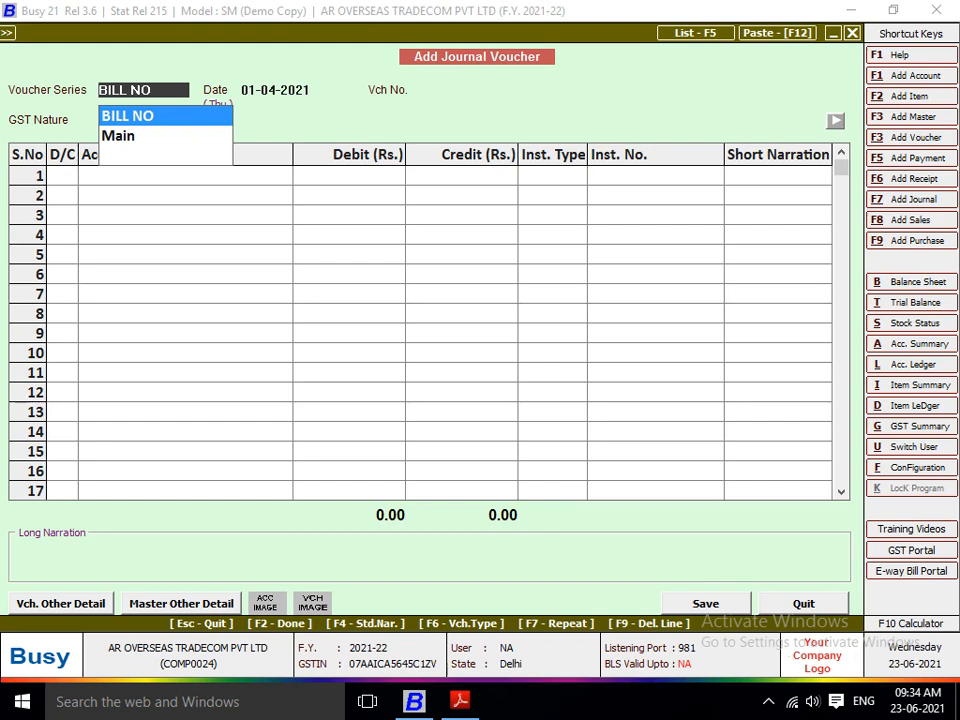
Step: List the journal vouchers of the BILL NO series, look into CHN-22628/21-22, and close the list
key(F5)
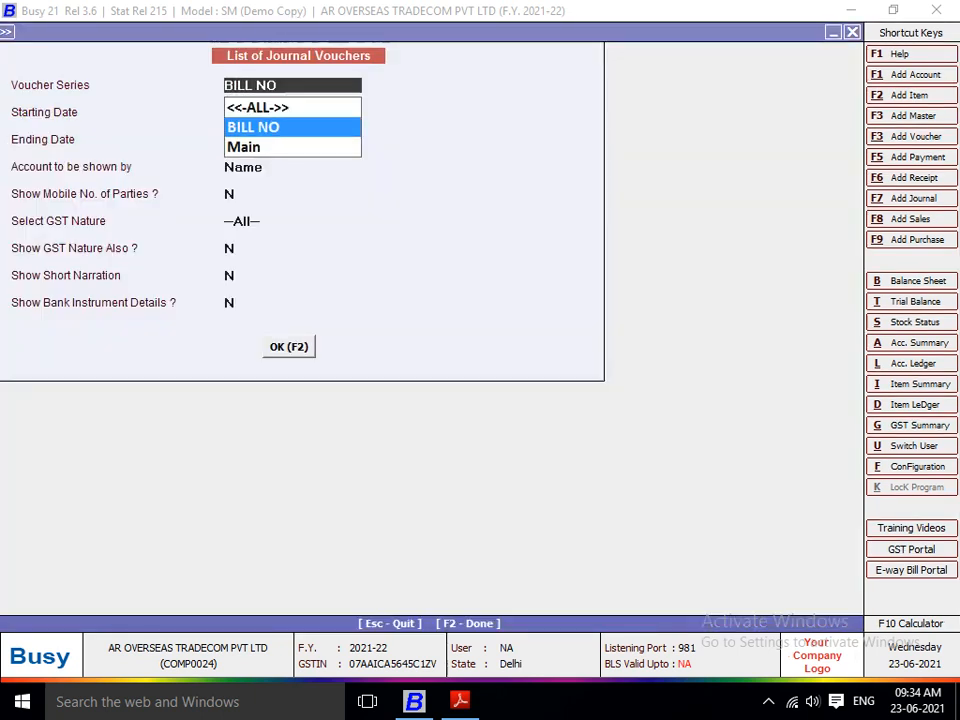
key(F2)
key(Return)
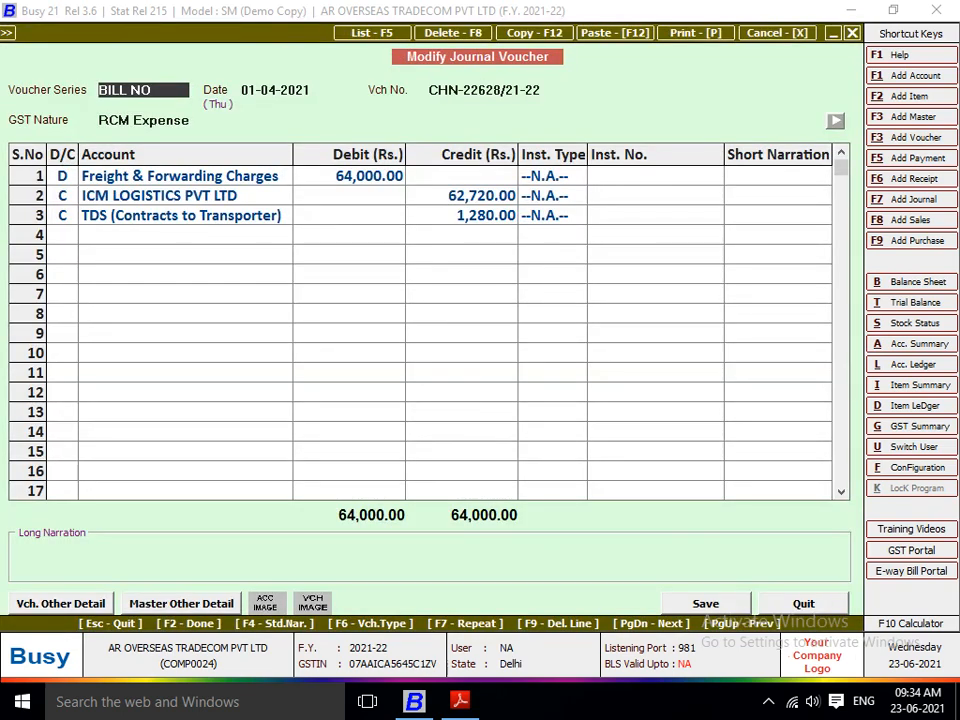
key(Escape)
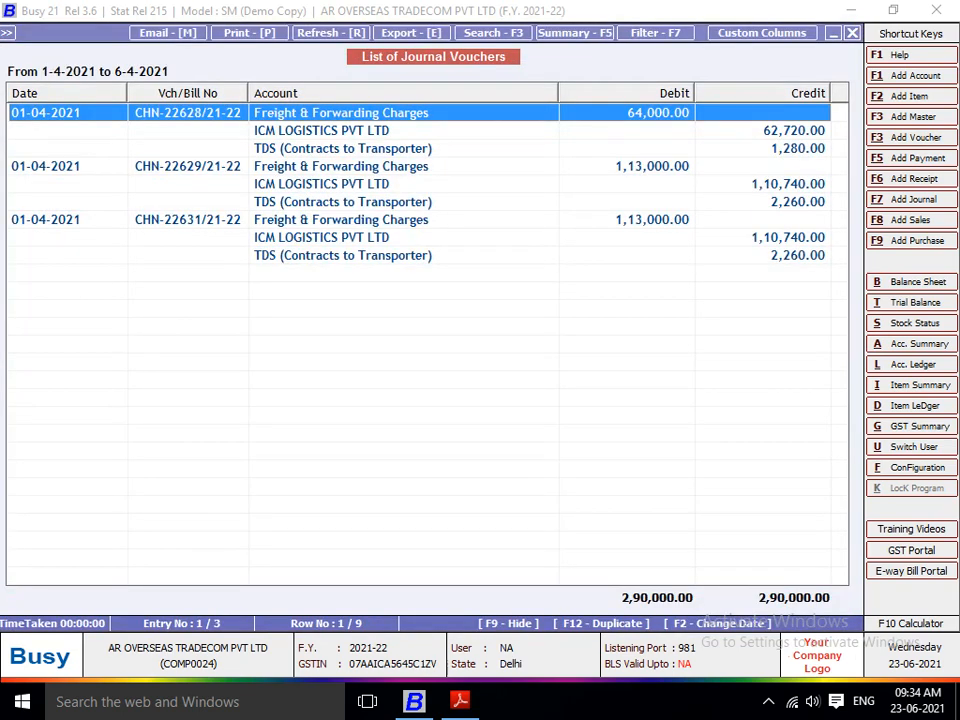
key(Escape)
key(Escape)
key(Escape)
key(Escape)
key(Escape)
Step: Switch to ICM LOGISTICS BILL.pdf in Adobe Reader, review the third bill, and return to Busy
key(Return)
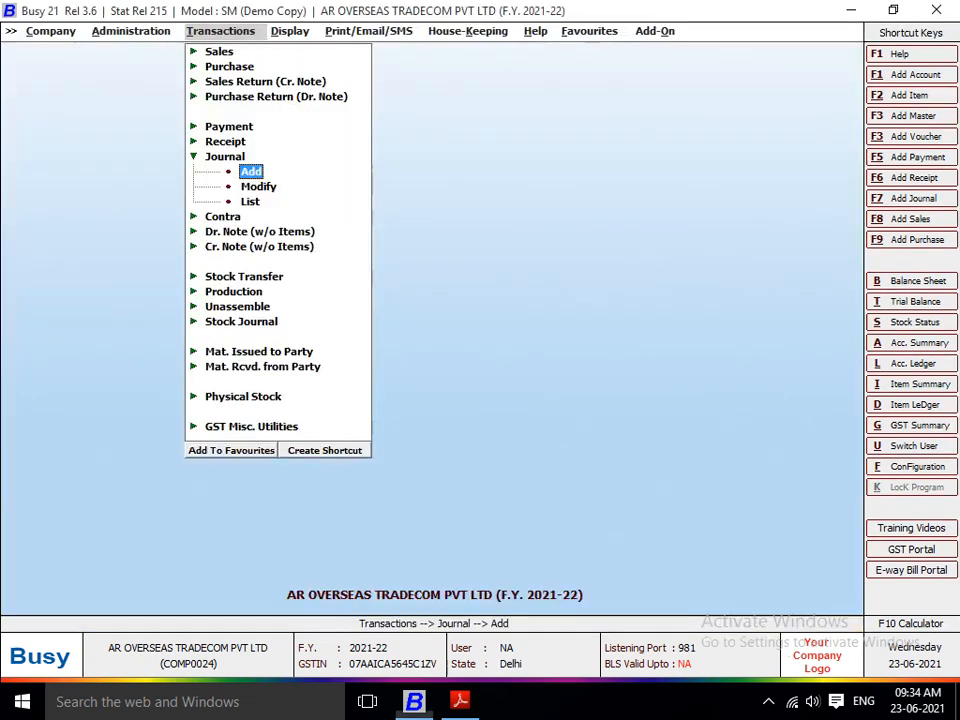
key(Left)
key(Down)
key(Down)
key(Down)
key(Down)
key(Down)
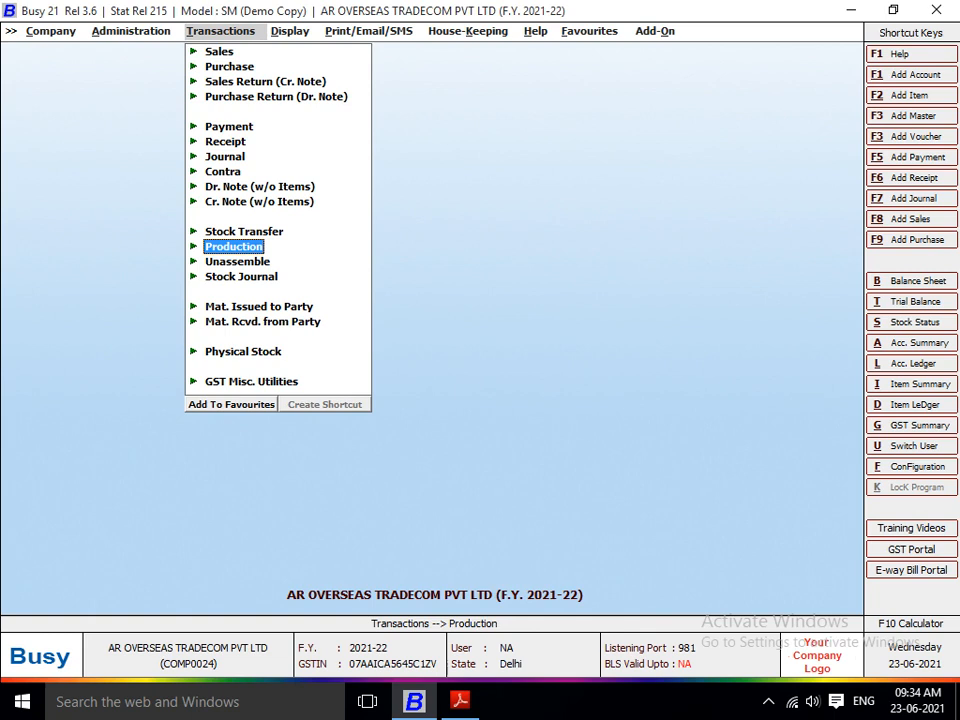
key(alt+Tab)
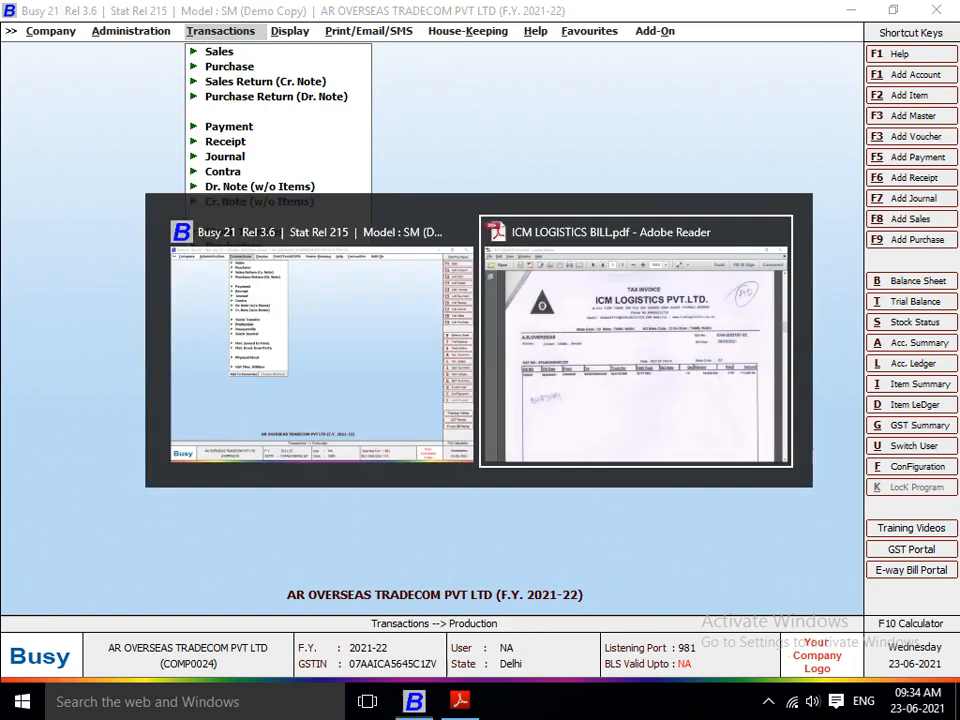
scroll(480, 380, down, 2)
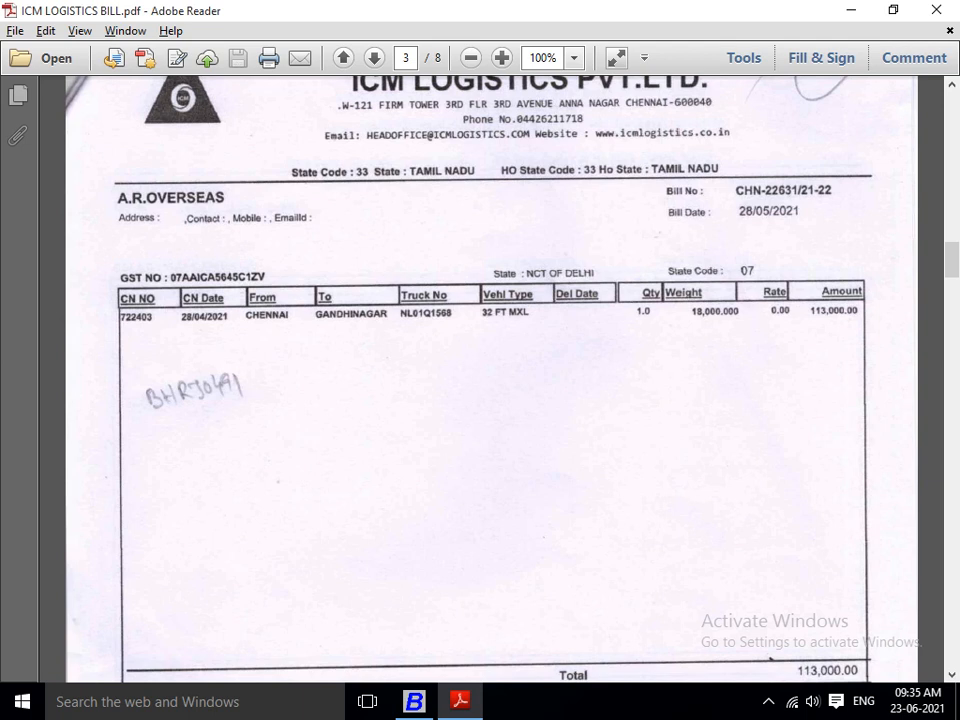
key(alt+Tab)
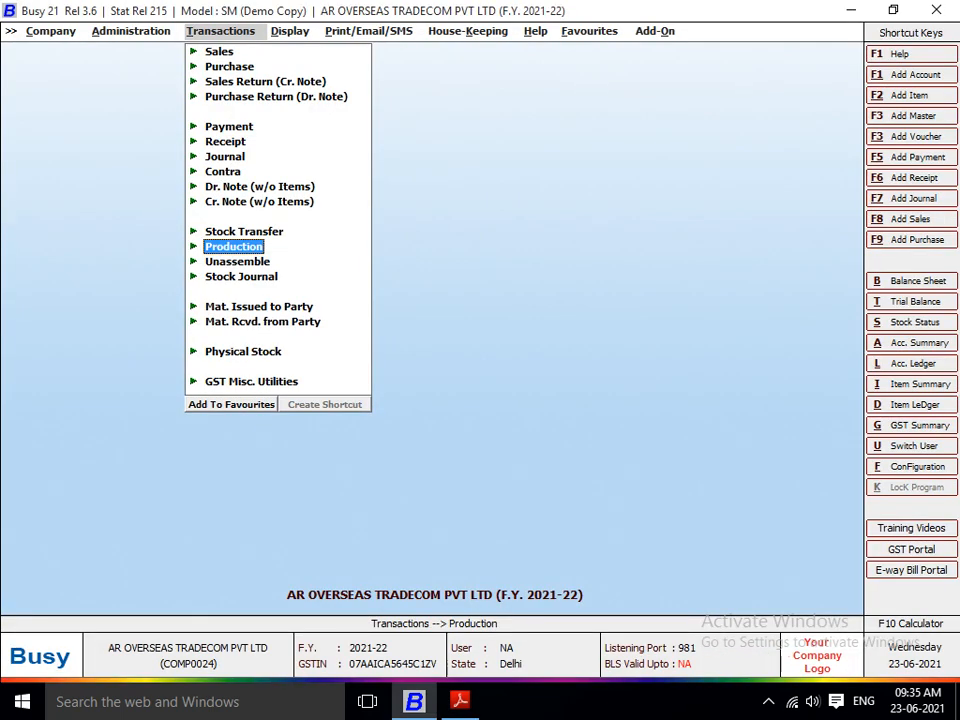
Step: Expand the GST Misc. Utilities under the transactions
key(Down)
key(Down)
key(Down)
key(Down)
key(Down)
key(Down)
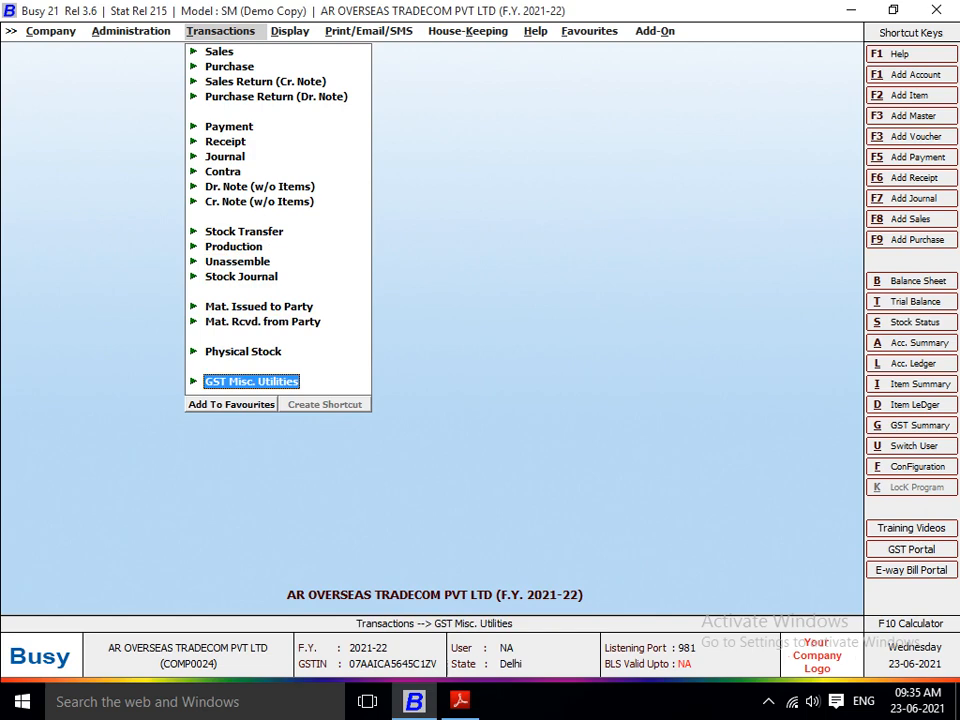
key(Return)
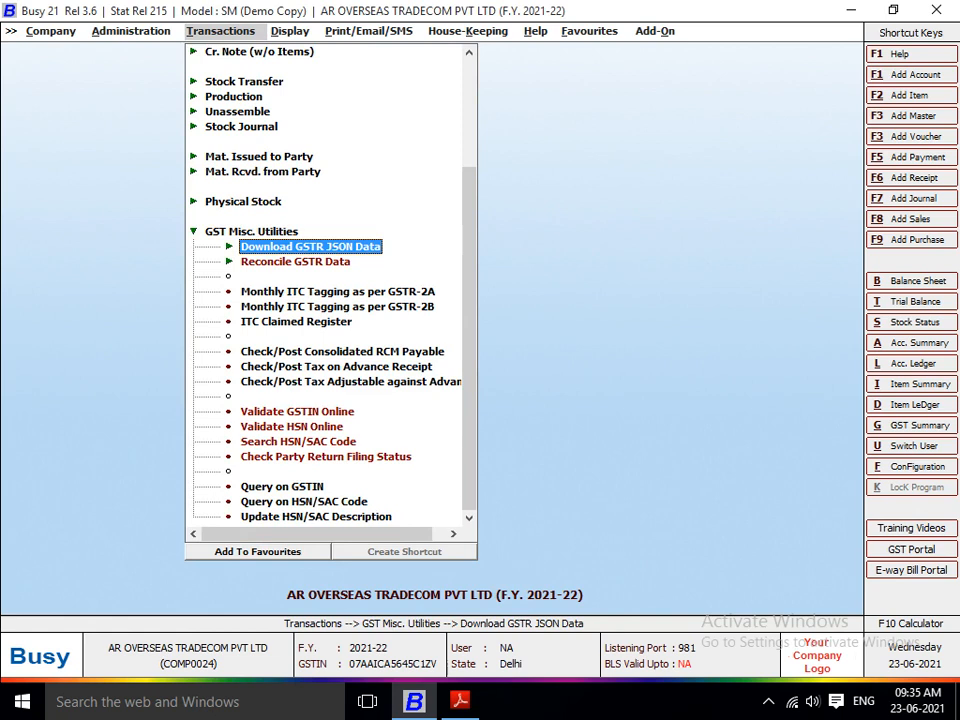
key(Down)
key(Up)
key(Down)
key(Down)
key(Up)
key(Up)
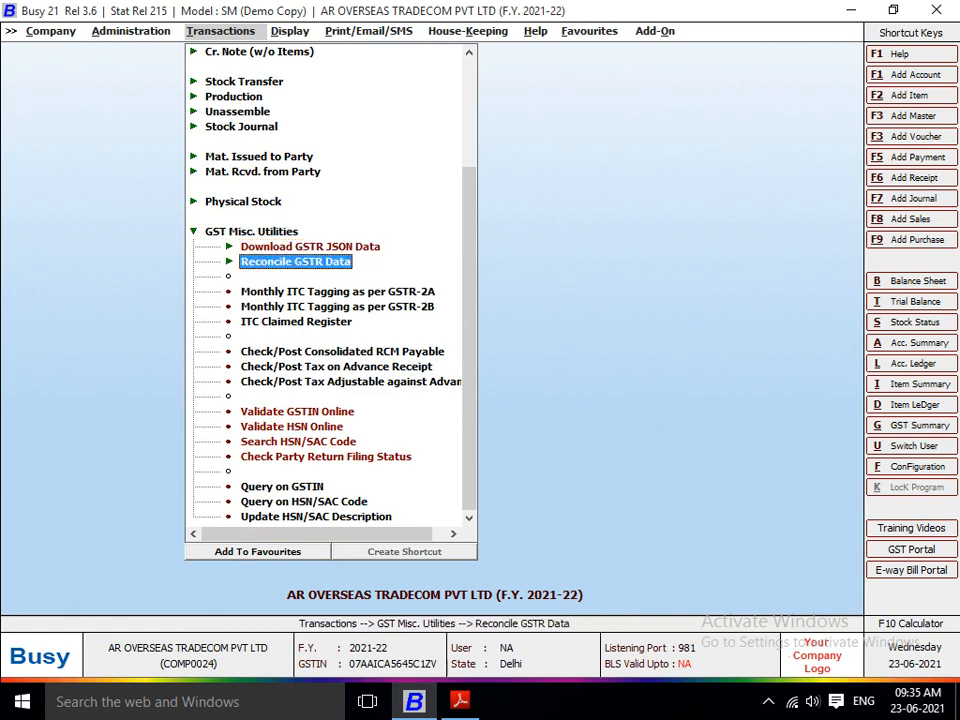
key(Return)
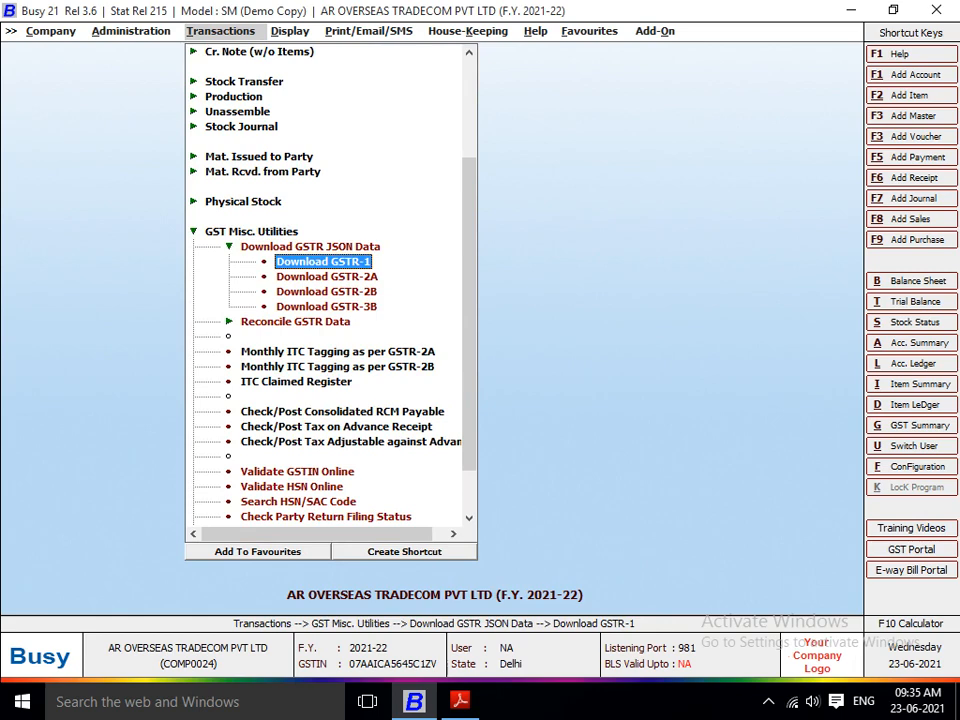
key(Up)
key(Return)
key(Down)
key(Down)
key(Down)
key(Down)
key(Down)
key(Down)
key(Down)
key(Down)
key(Down)
key(Down)
key(Down)
key(Down)
key(Down)
key(Down)
key(Down)
key(Down)
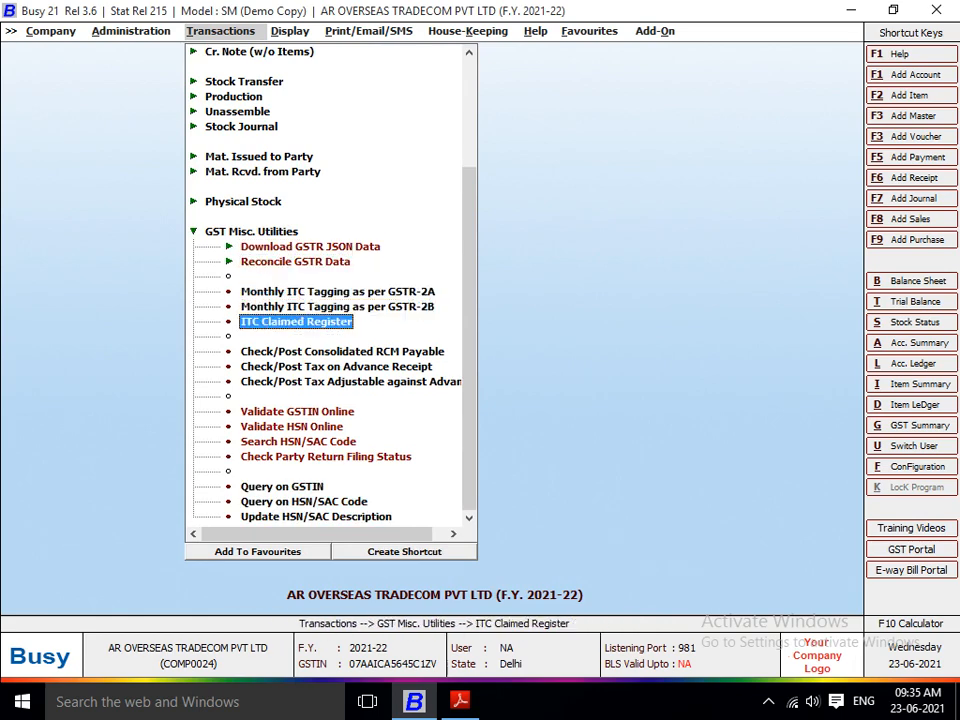
key(Up)
key(Up)
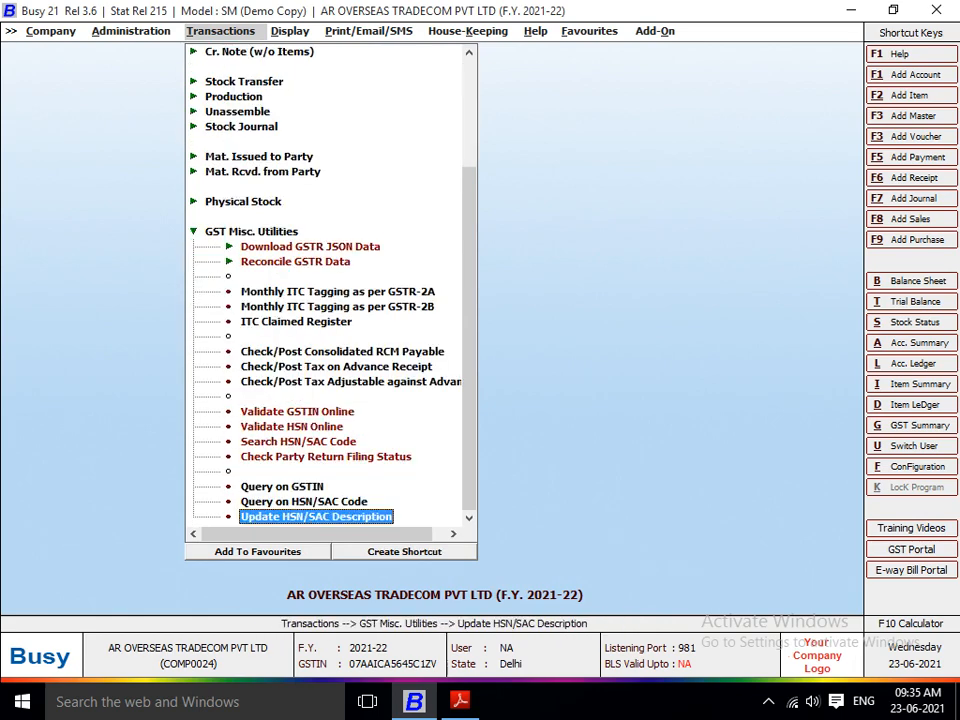
key(Up)
key(Up)
key(Up)
key(Up)
key(Up)
key(Up)
key(Up)
key(Up)
key(Up)
key(Up)
key(Up)
key(Up)
key(Up)
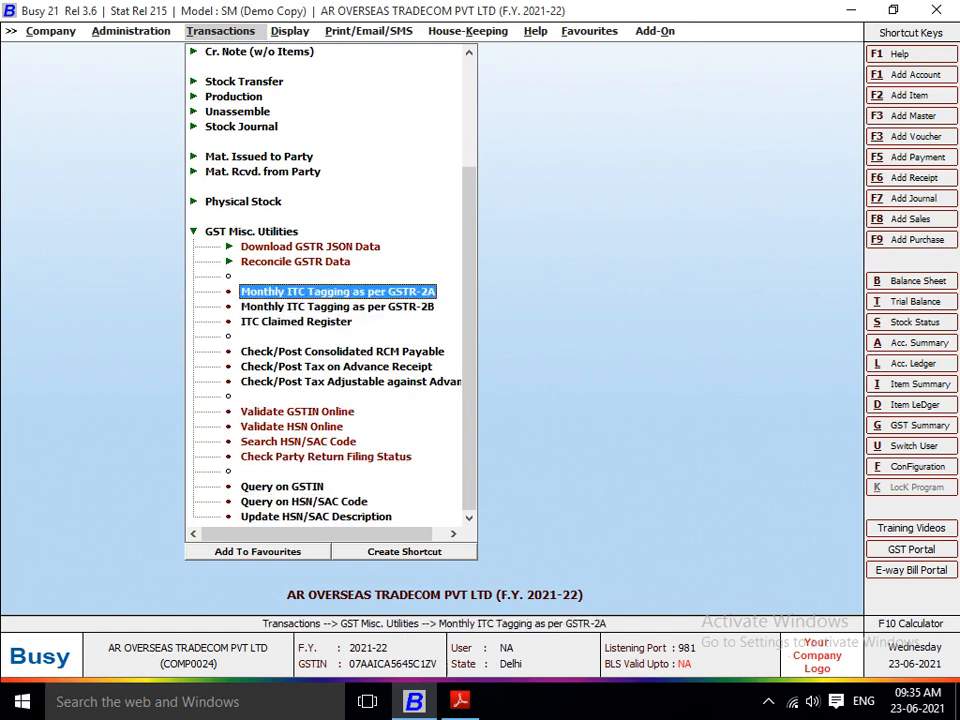
Step: Run Check/Post Consolidated RCM Payable on a monthly basis for April, without rounding off the tax amount
key(Down)
key(Down)
key(Down)
key(Down)
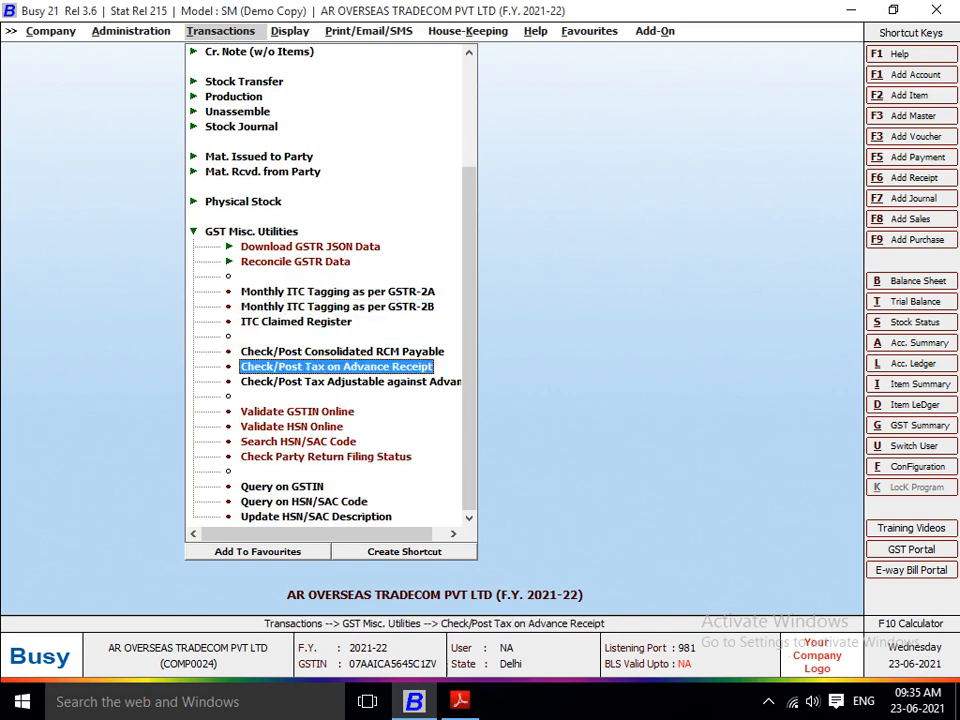
key(Up)
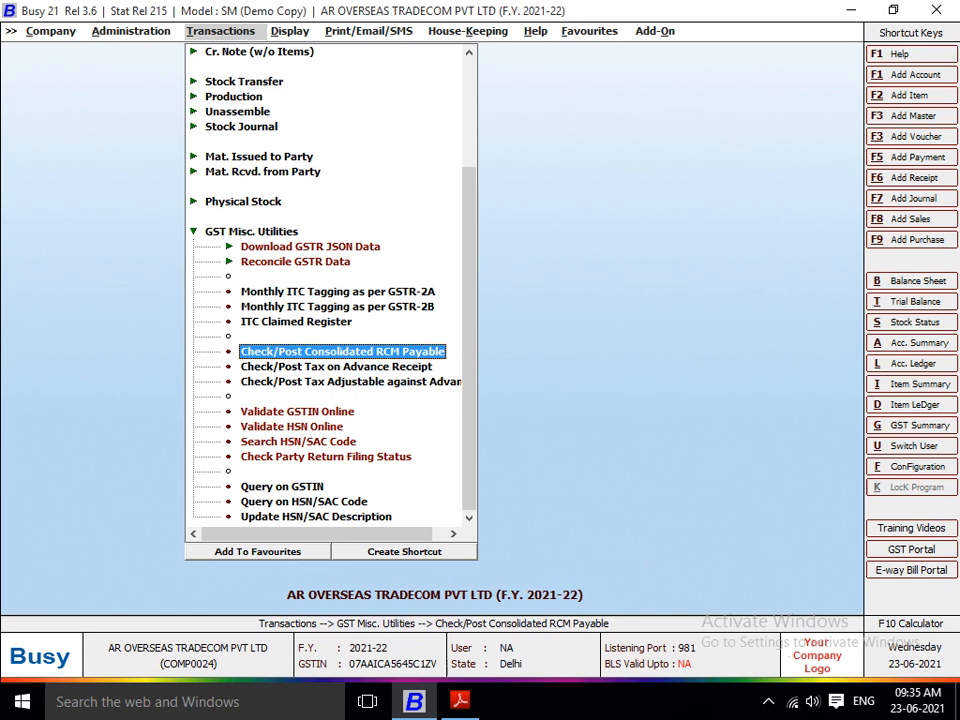
key(Return)
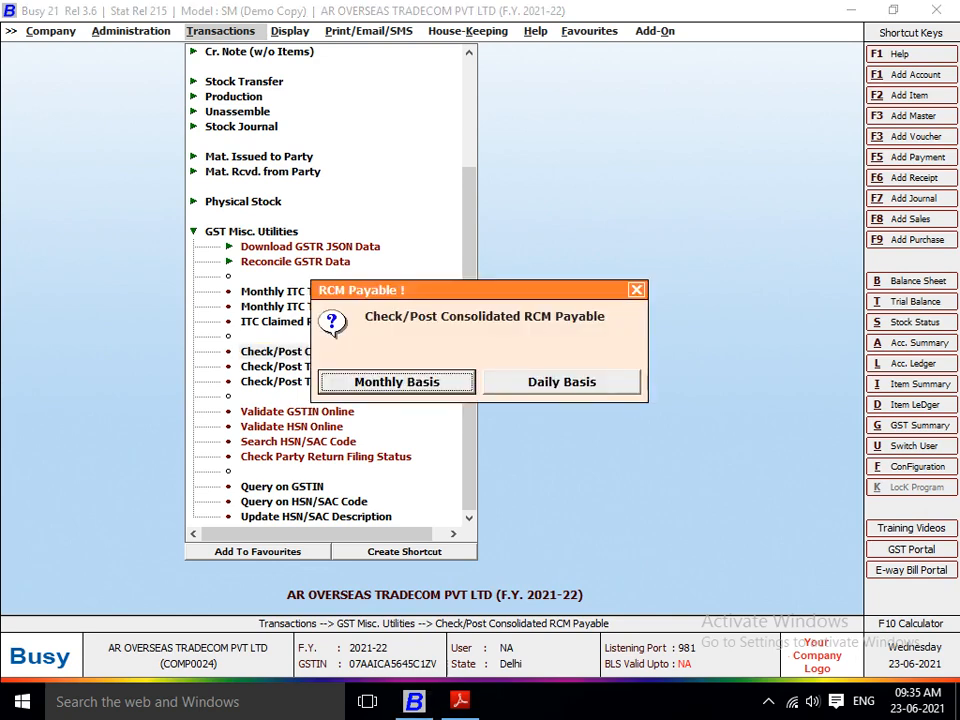
key(Return)
key(Return)
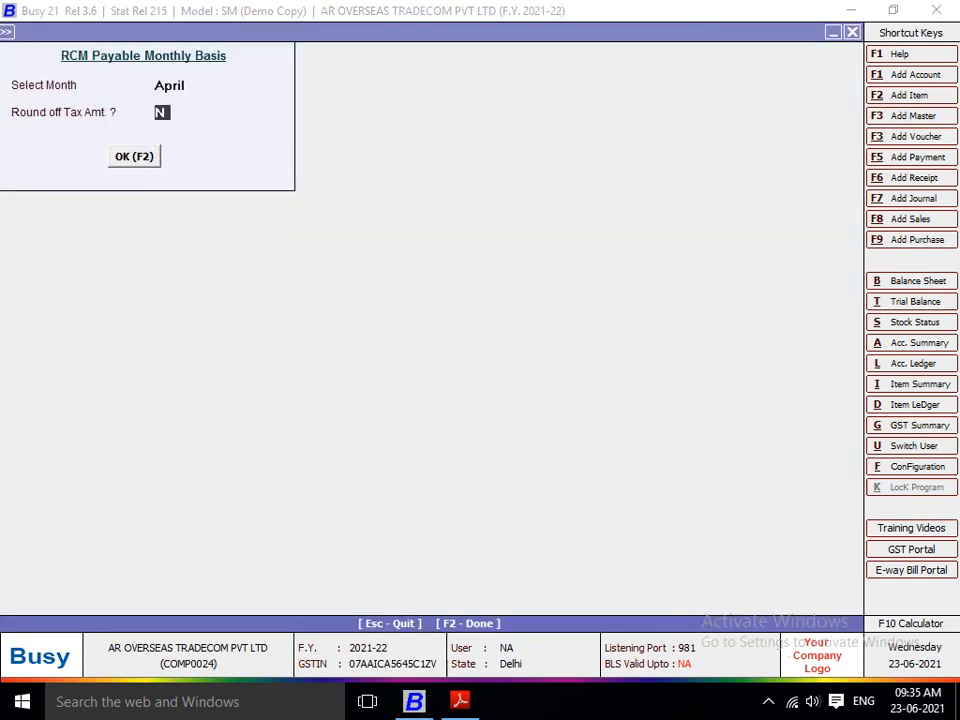
key(Return)
key(Return)
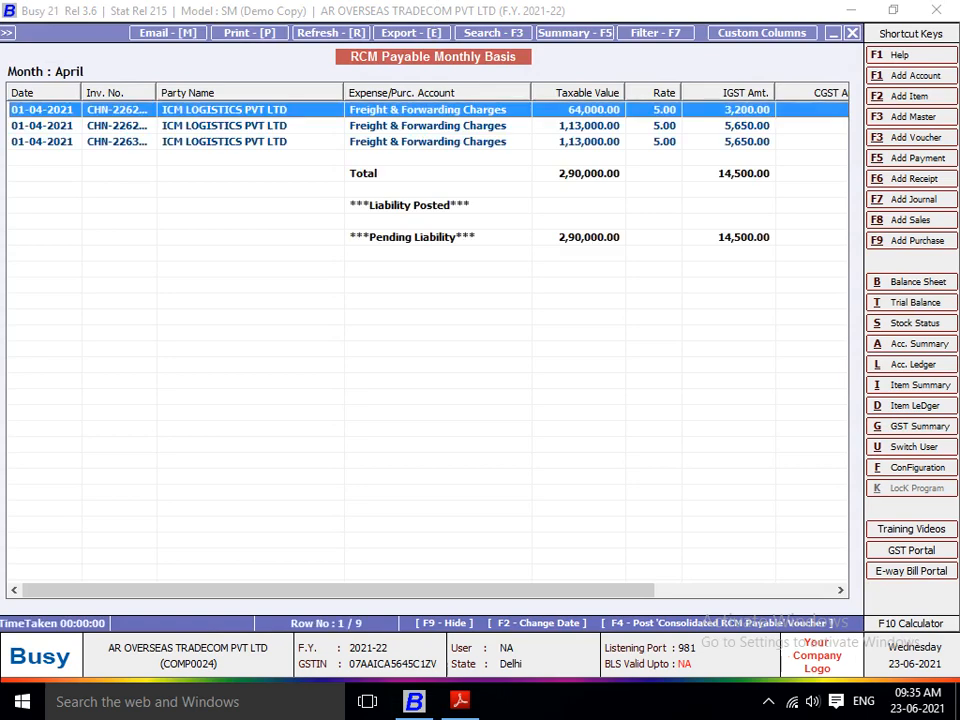
Step: Generate the Consolidated RCM Payable voucher in the BILL NO series, dated 30-04-2021, keeping the preset RCM output and input accounts
key(Right)
key(Right)
key(Right)
key(Right)
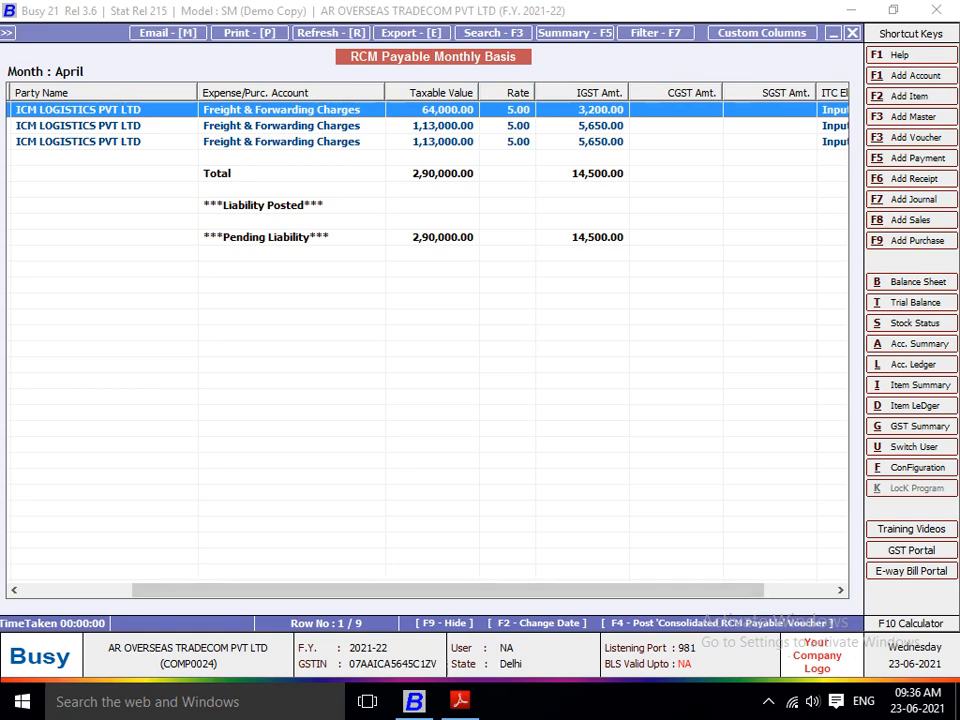
key(F4)
key(Return)
key(Return)
key(Return)
key(Return)
key(Return)
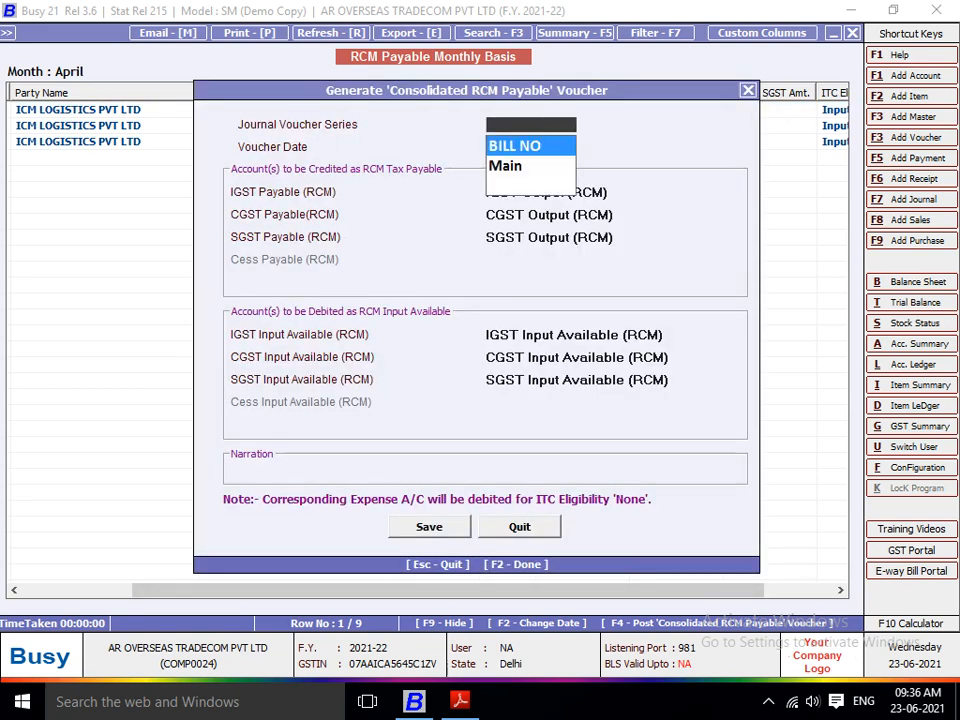
key(Return)
key(Return)
key(Return)
key(Return)
key(Return)
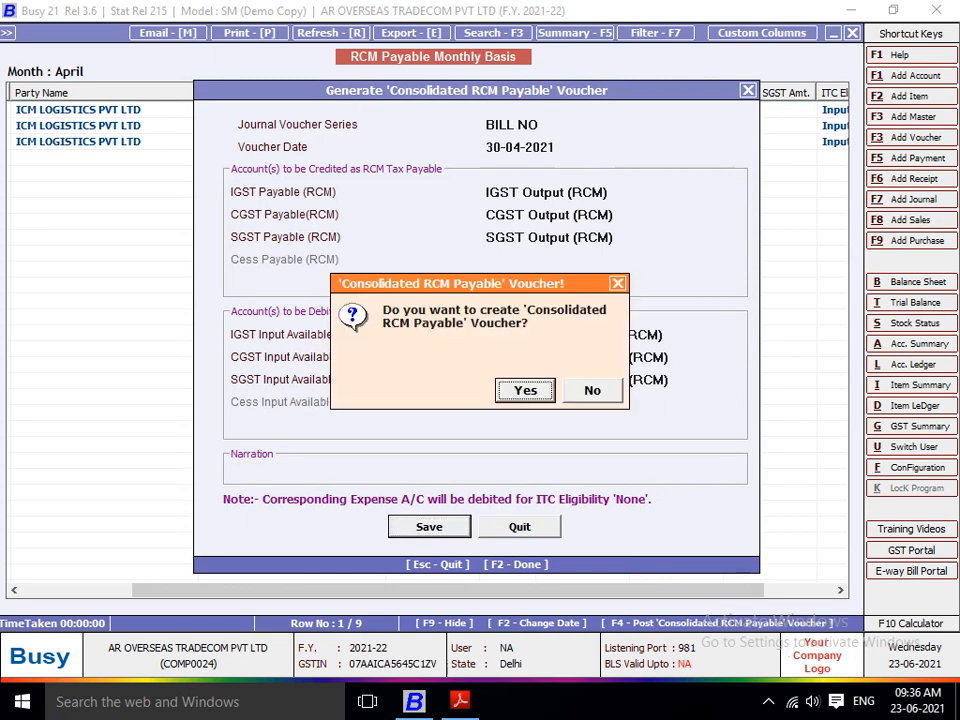
key(Return)
Step: Change the consolidated RCM voucher to the Main series, dated 01-04-2021, with voucher number 1
key(Return)
key(Return)
key(Return)
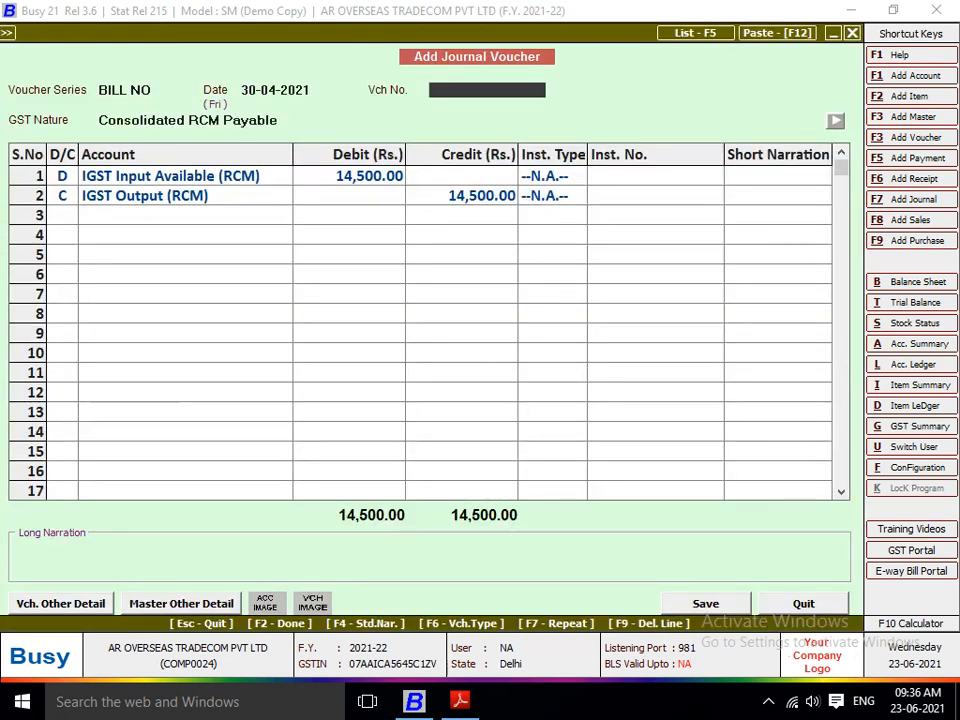
key(Return)
key(Up)
key(Up)
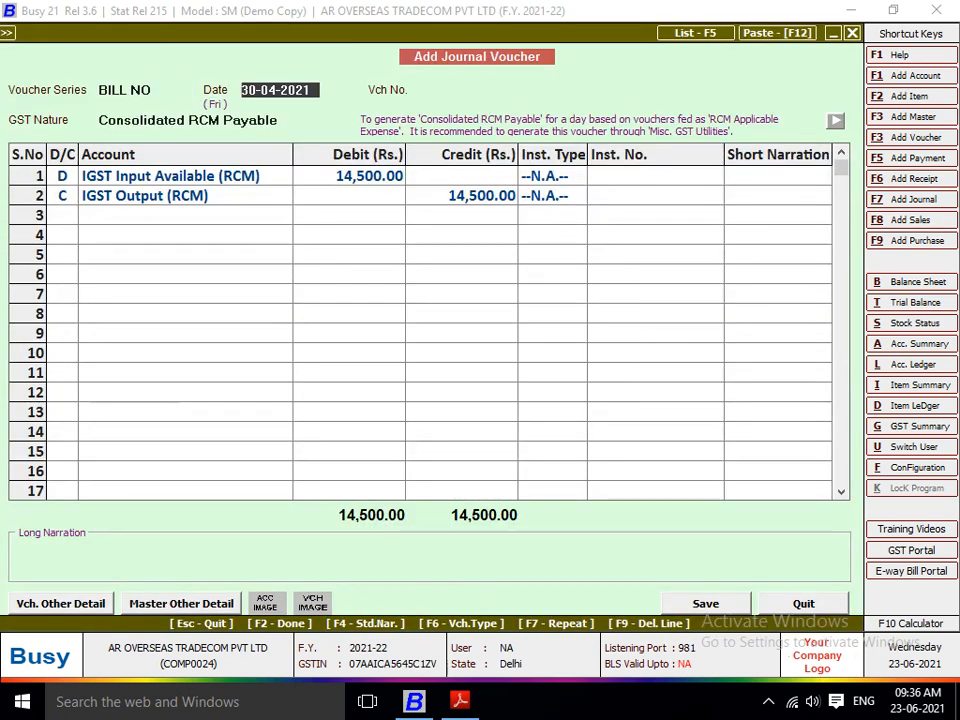
key(Return)
key(Up)
text(M)
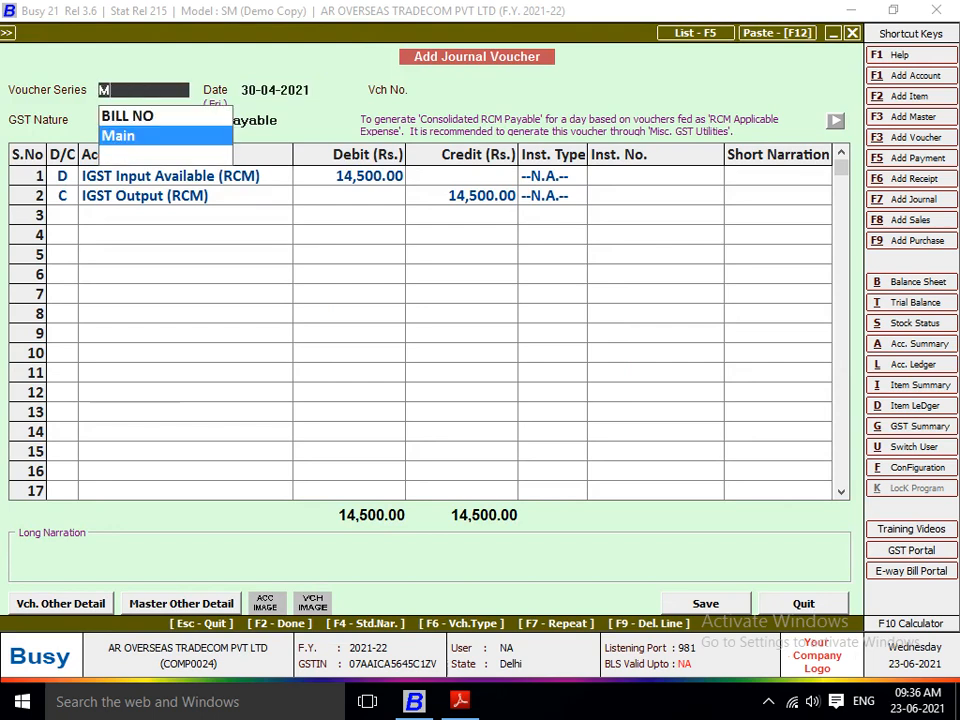
key(Return)
key(Return)
Step: Keep the voucher's IGST RCM lines, leave the narration blank, and save it with the reverse charge liability details for the three bills
key(Return)
text(1)
key(Return)
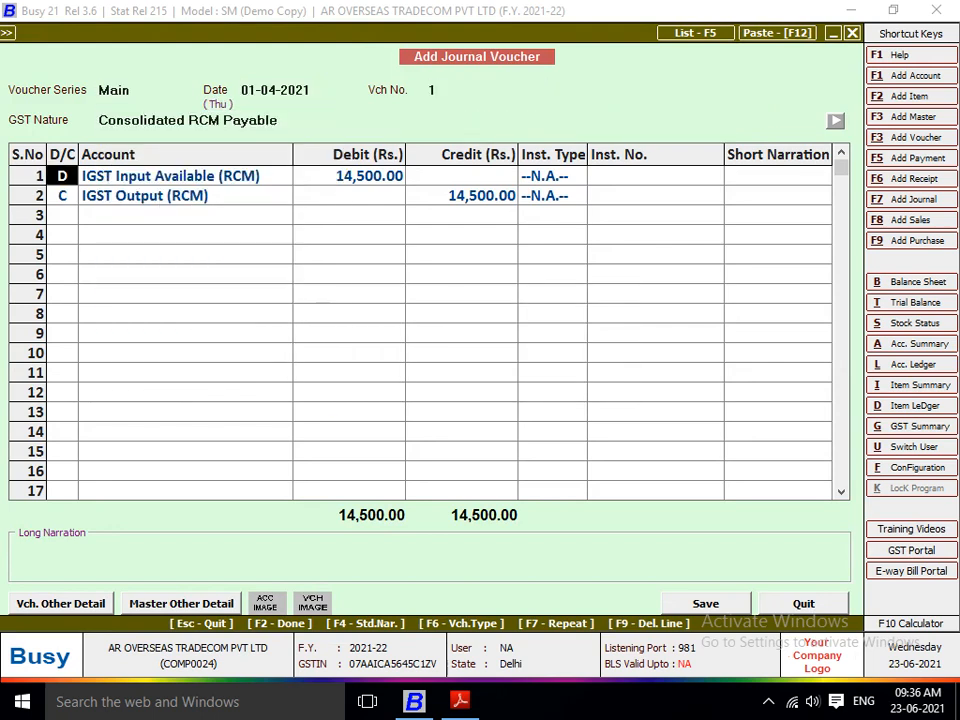
key(Return)
key(Return)
key(Return)
key(Return)
key(Return)
key(Return)
key(Return)
key(Return)
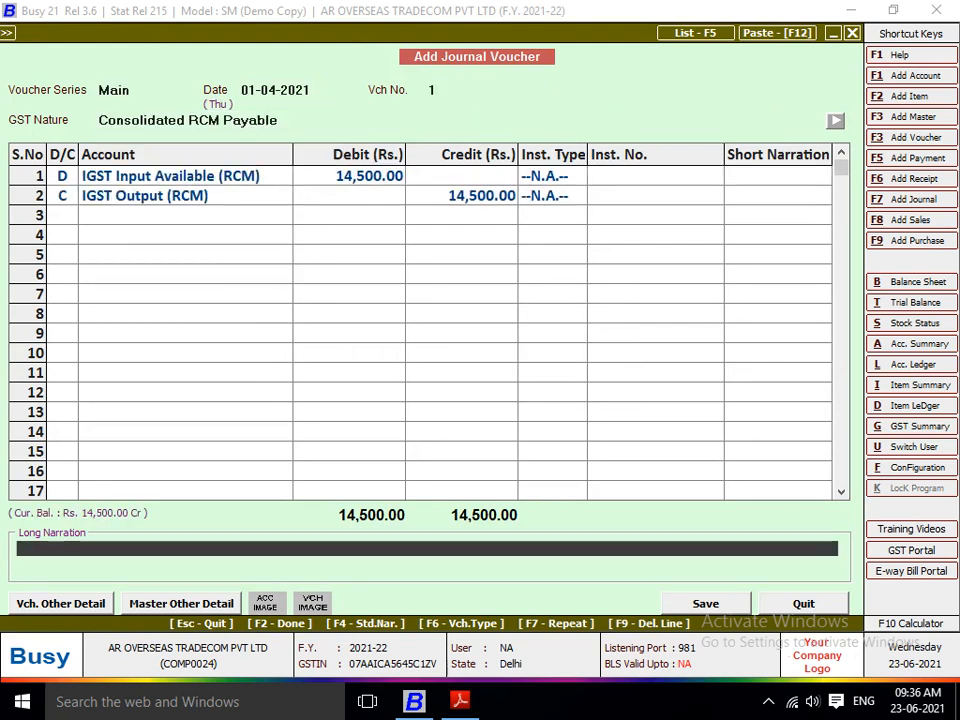
key(Return)
key(Return)
key(Return)
key(Return)
key(Return)
key(Return)
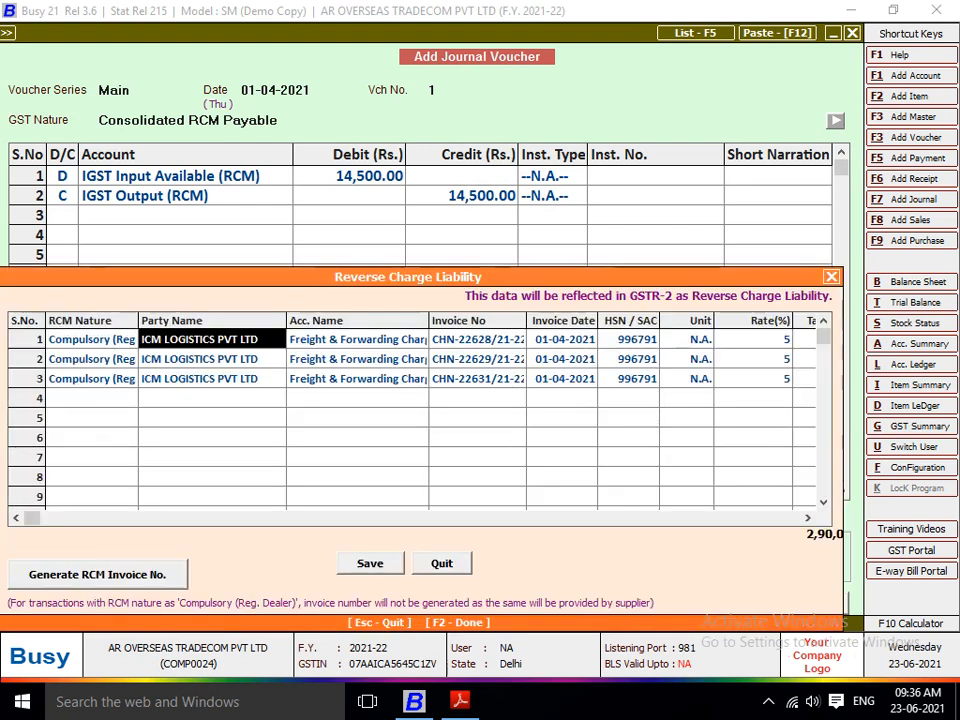
key(F2)
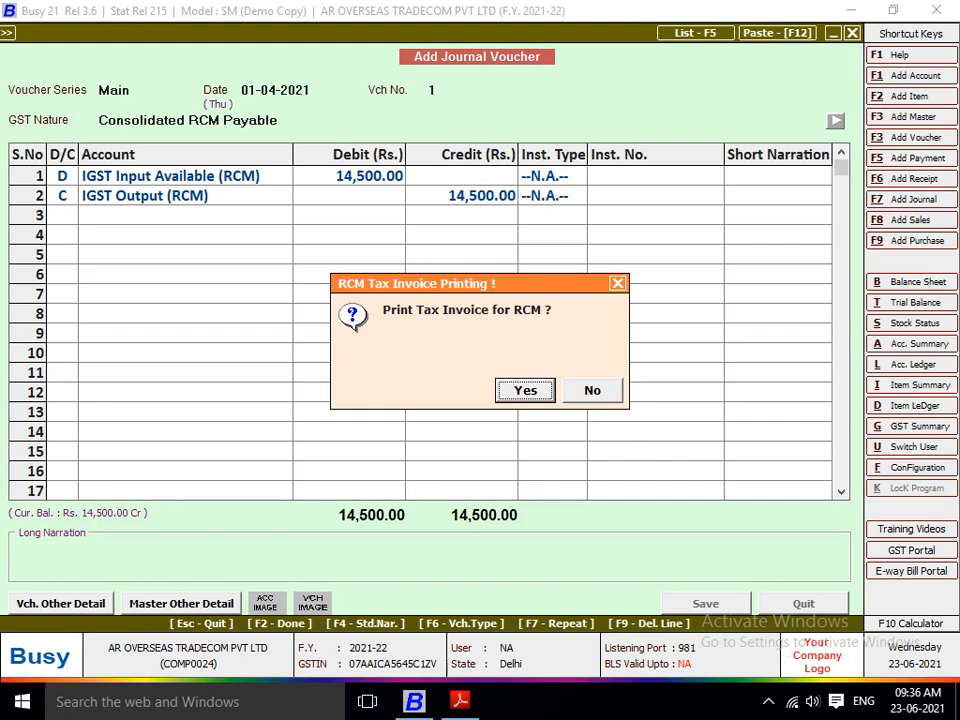
Step: Decline printing the RCM tax invoice and check the posted liability in April's RCM Payable report
key(Right)
key(Return)
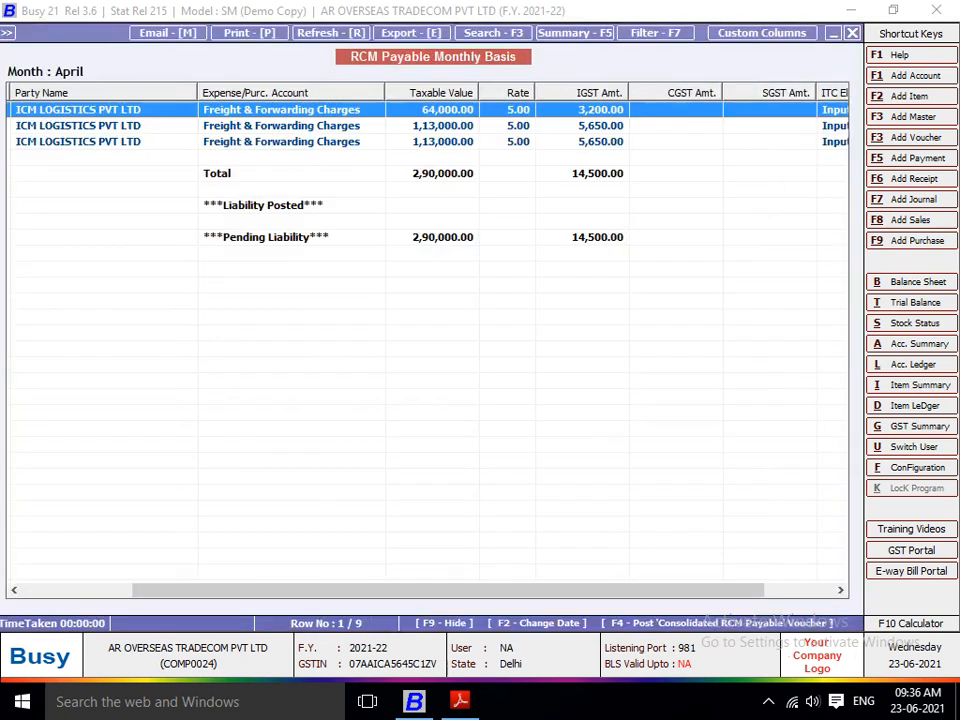
key(Down)
key(Down)
key(Down)
key(Down)
key(Down)
key(Down)
key(Down)
key(Down)
key(Down)
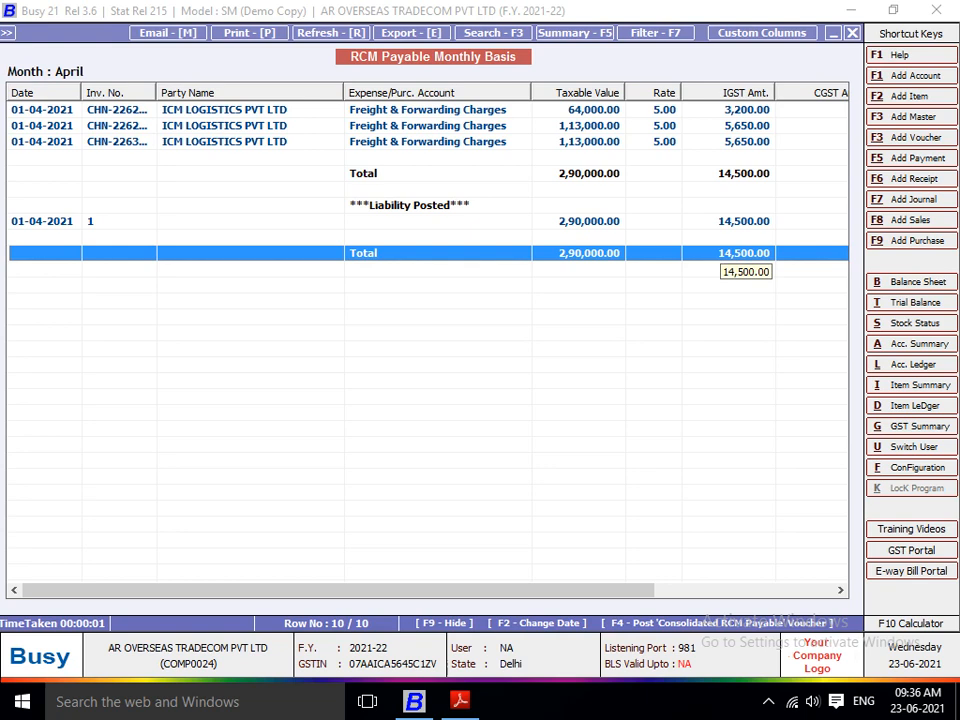
key(Escape)
key(Escape)
key(Escape)
key(Escape)
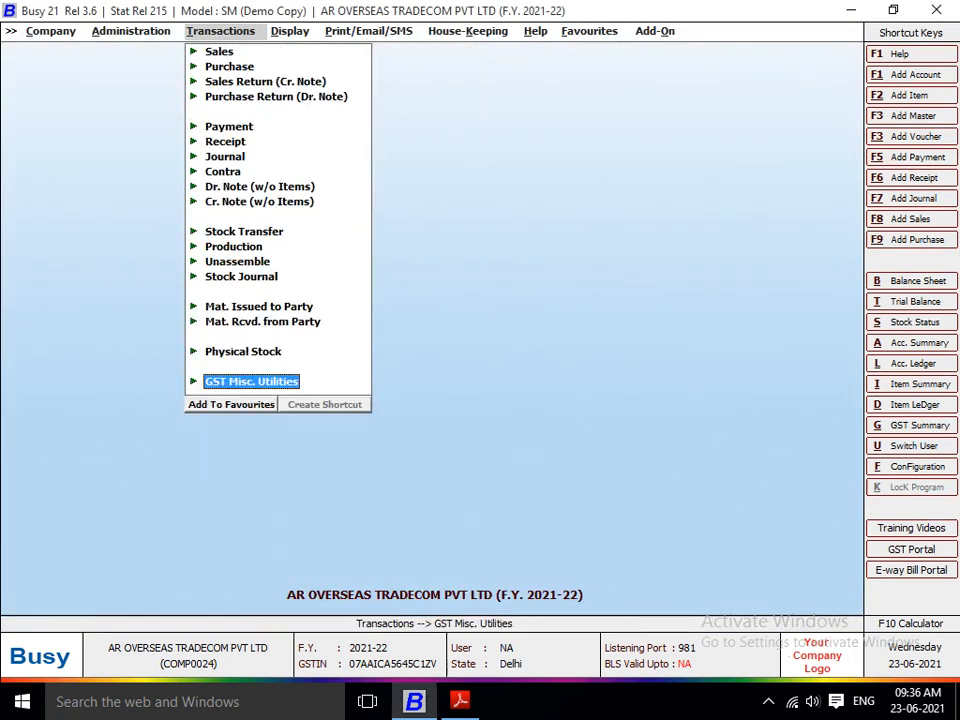
Step: Display the GST Summary report for 01-04-2021 to 06-04-2021 with the preset options
key(Up)
key(Right)
key(Down)
key(g)
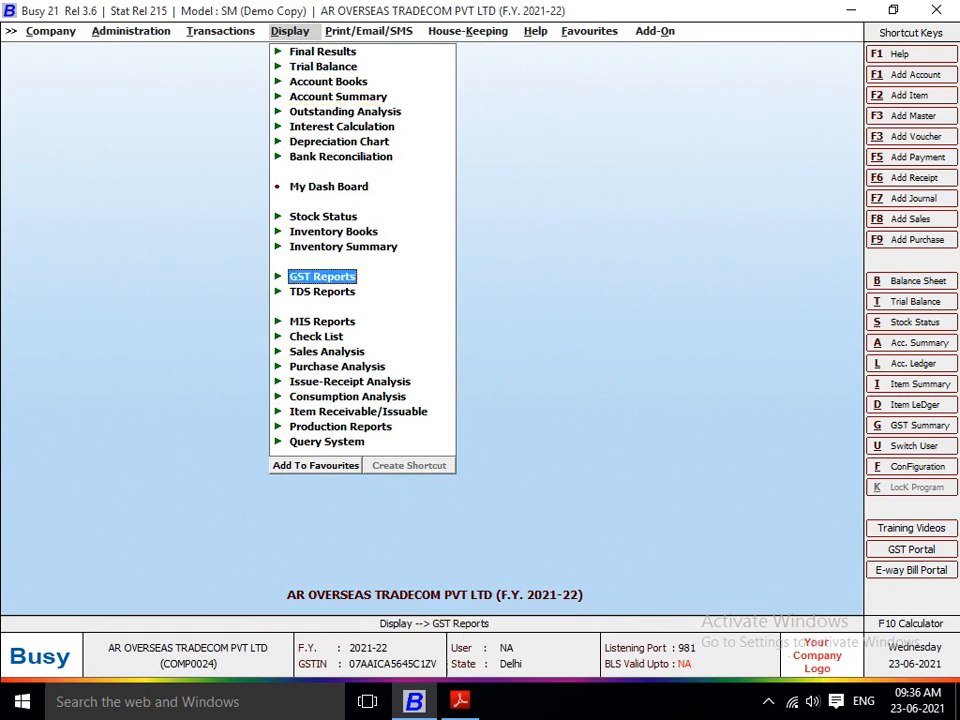
key(Return)
key(Return)
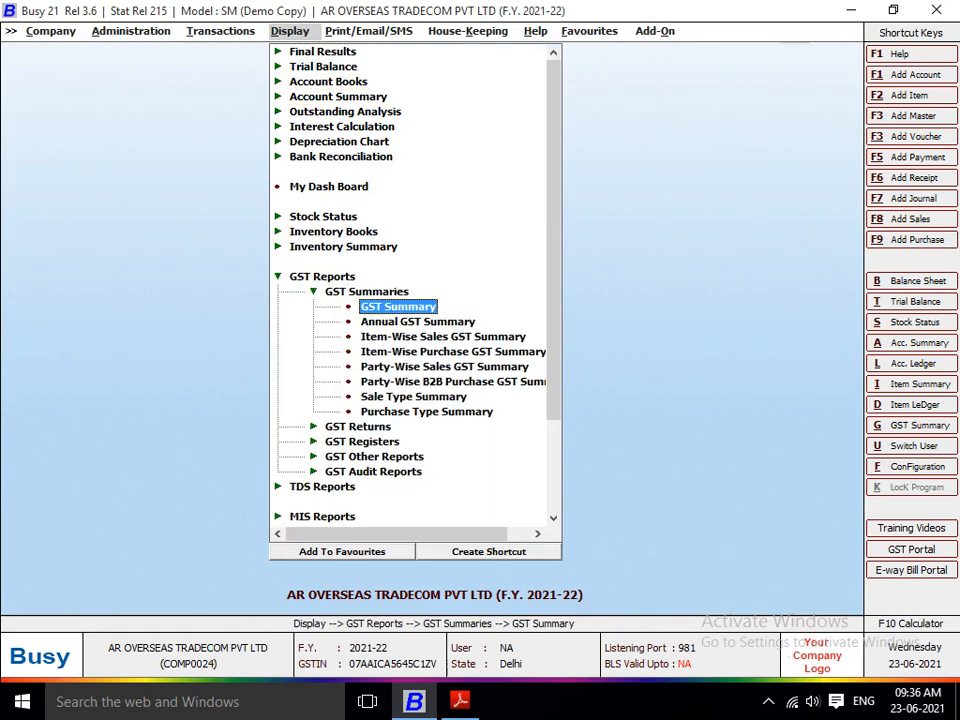
key(Return)
key(Return)
key(Return)
key(Return)
key(Return)
key(Return)
key(Return)
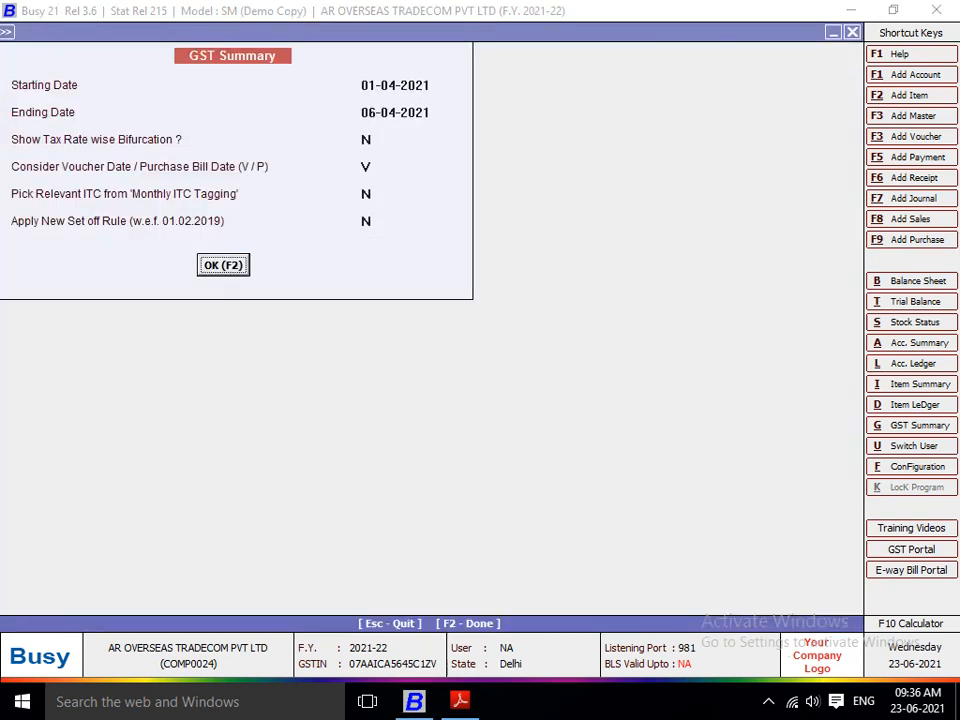
key(Return)
Step: Examine the RCM tax payable lines and the suggested RCM tax adjustments in the GST Summary
key(Down)
key(Down)
key(Down)
key(Down)
key(Down)
key(Down)
key(Down)
key(Down)
key(Down)
key(Down)
key(Down)
key(Down)
key(Down)
key(Down)
key(Down)
key(Down)
key(Down)
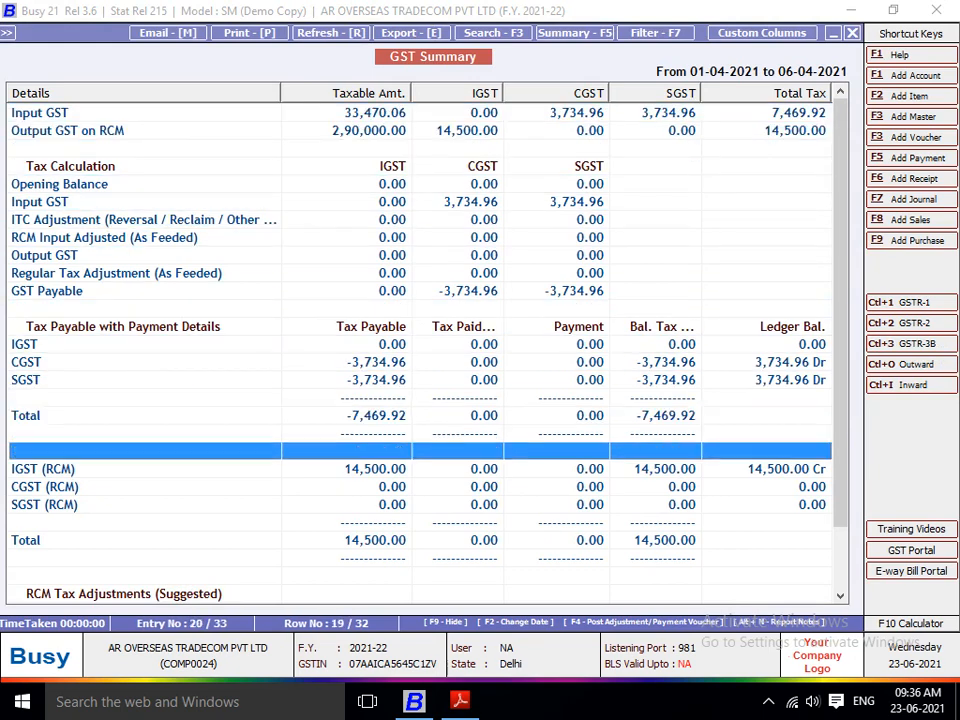
key(Down)
key(Down)
key(Down)
key(Down)
key(Down)
key(Down)
key(Down)
key(Down)
key(Down)
key(Down)
key(Down)
key(Down)
key(Down)
key(Up)
key(Up)
key(Up)
key(Up)
key(Up)
key(Up)
key(Up)
key(Up)
key(Up)
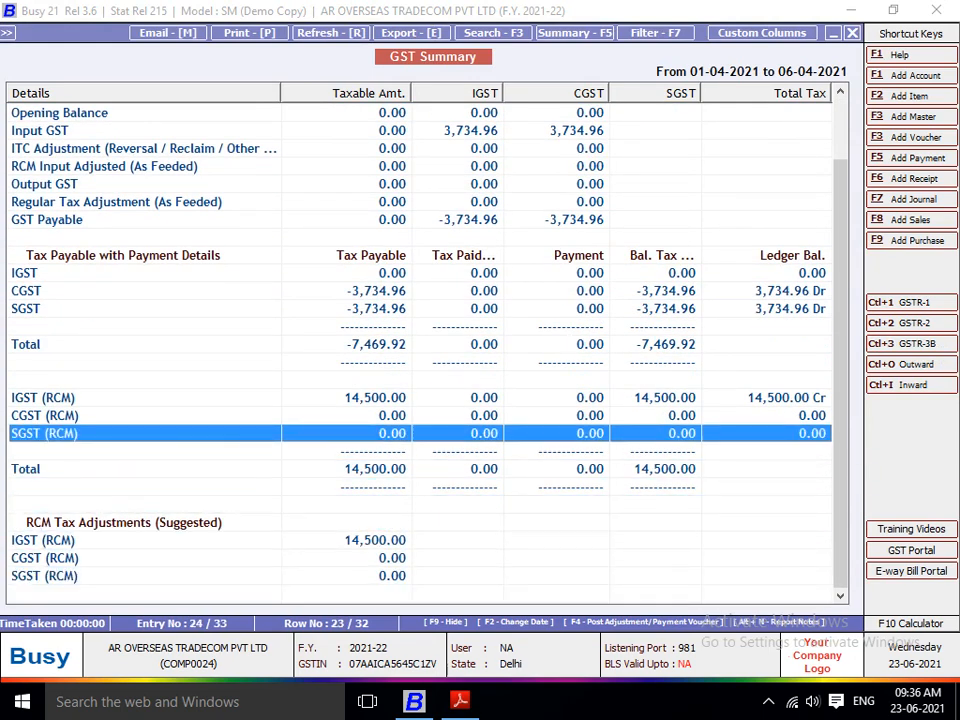
key(Down)
key(Down)
key(Down)
key(Down)
key(Down)
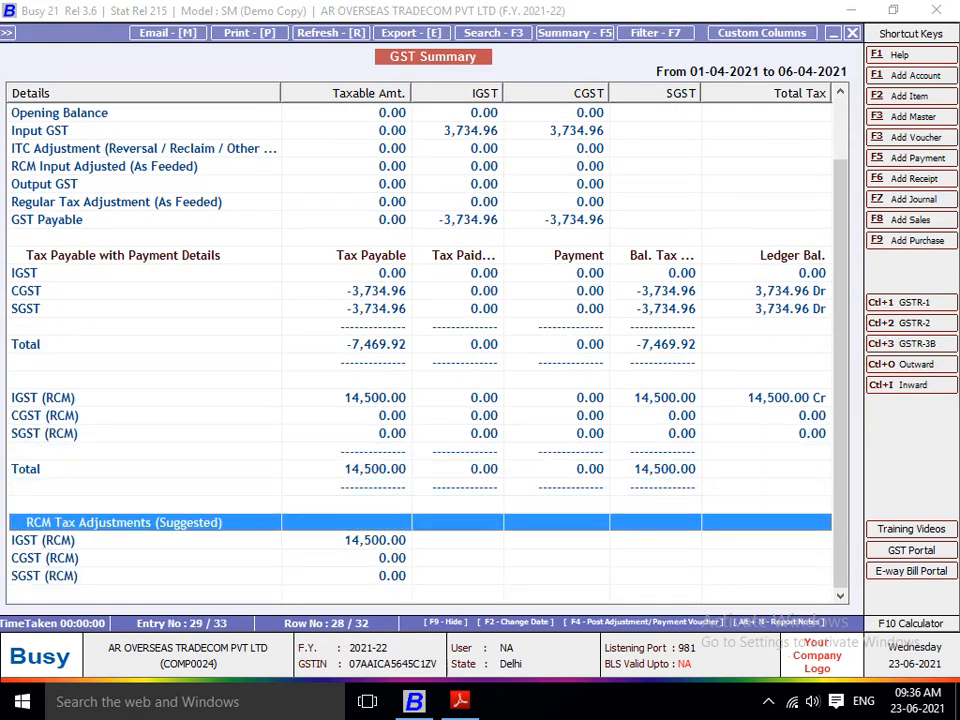
key(Down)
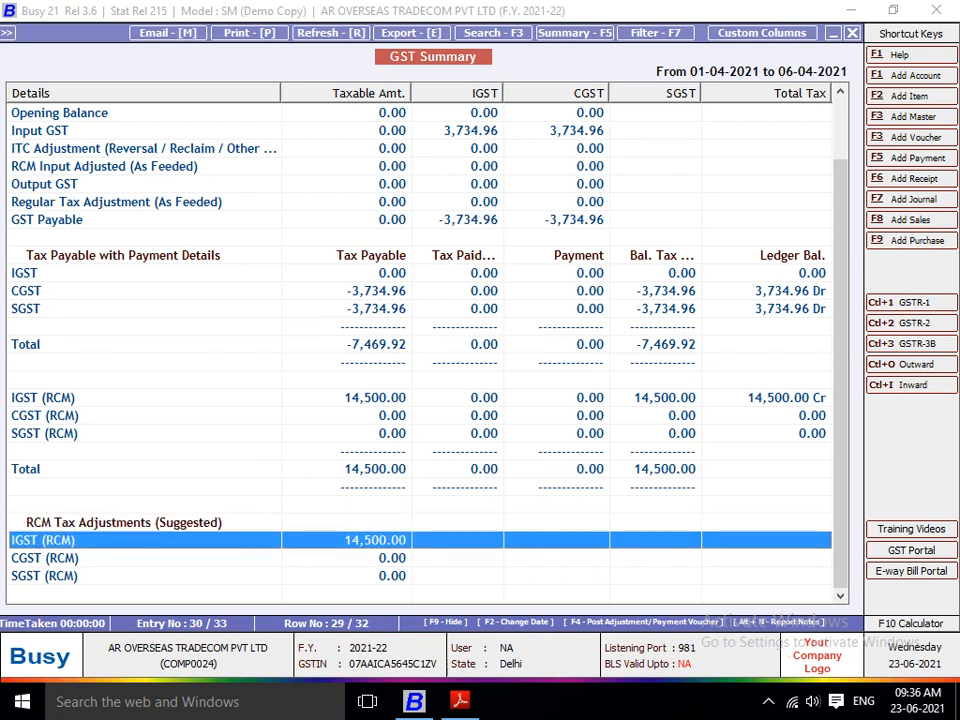
Step: Trace the suggested IGST (RCM) adjustment down to its source journal voucher, and close the GST reports
key(Return)
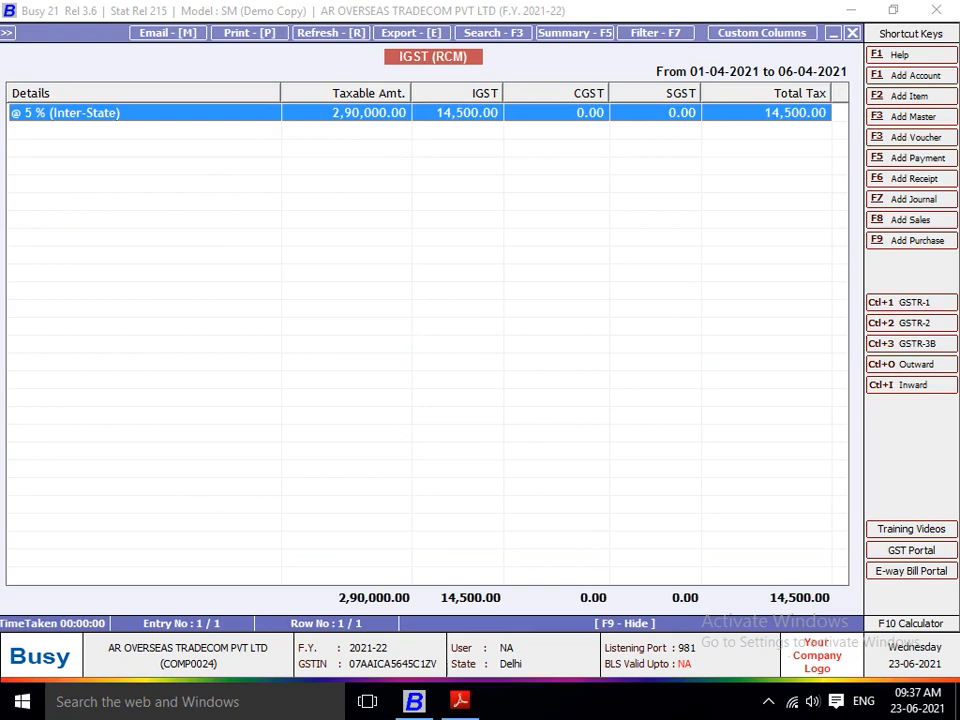
key(Return)
key(Return)
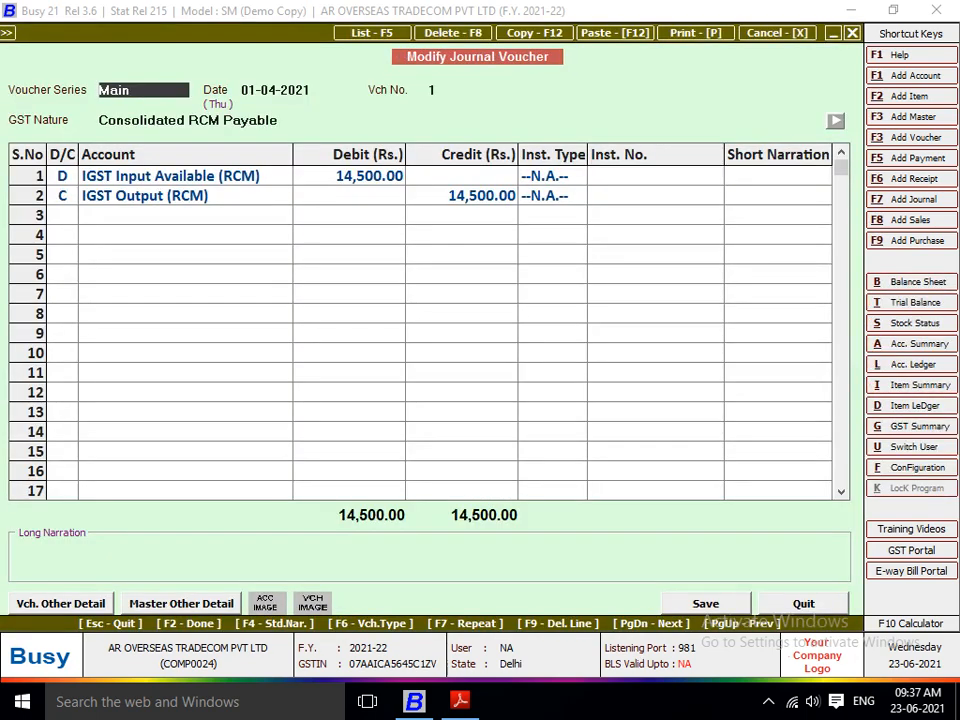
key(Escape)
key(Escape)
key(Escape)
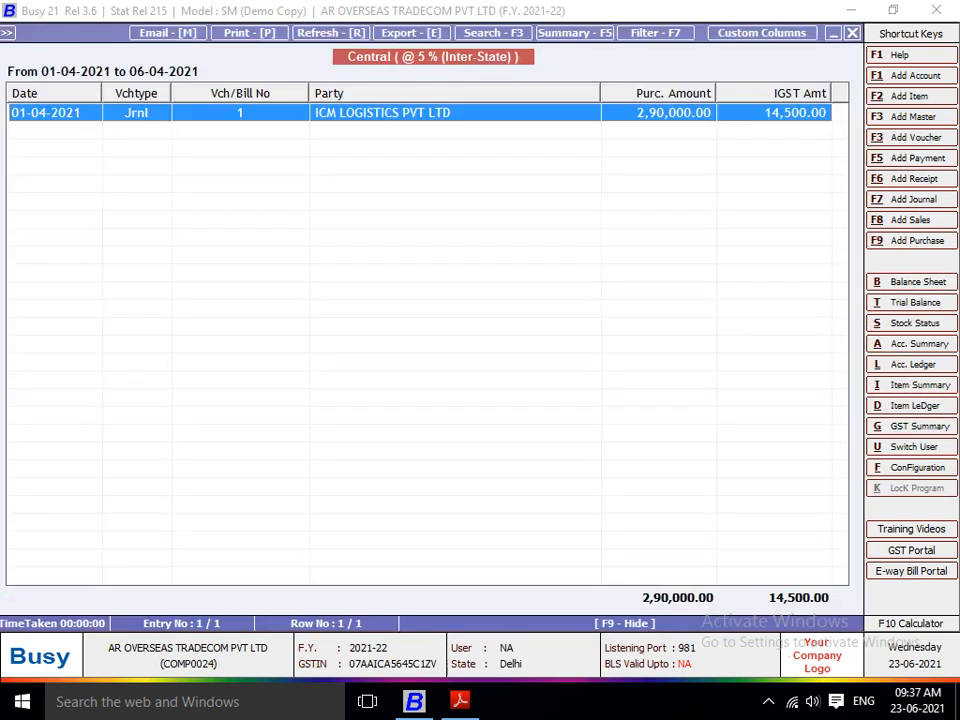
key(Escape)
Step: Start a new payment voucher in the Main series dated 30-04-2021
key(Left)
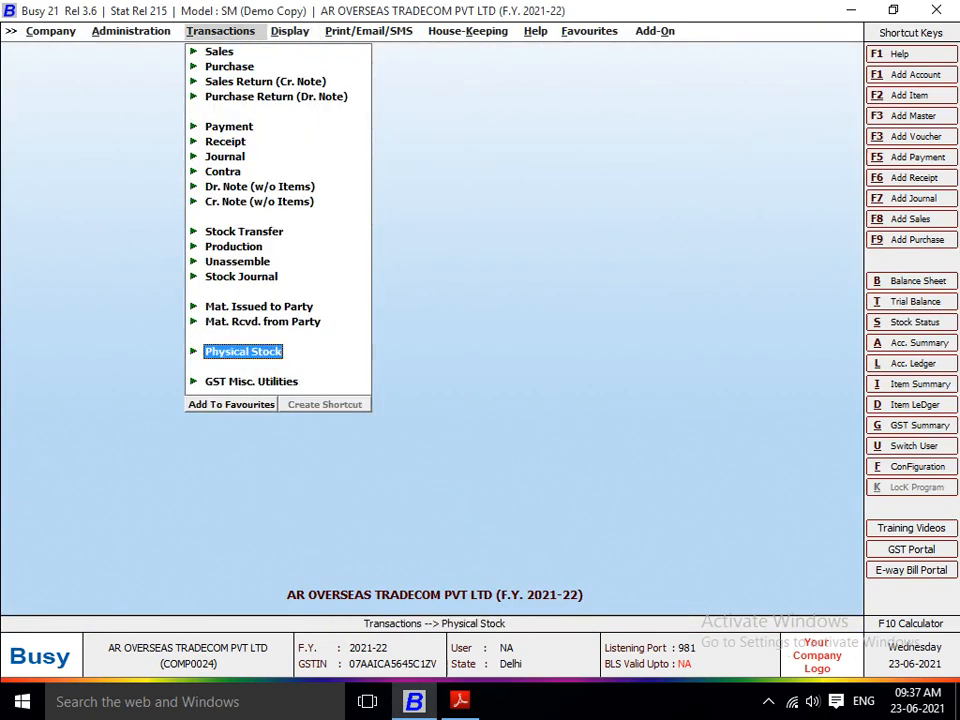
key(Up)
key(Up)
key(Up)
key(Up)
key(Up)
key(Up)
key(Up)
key(Up)
key(Up)
key(Up)
key(Up)
key(Up)
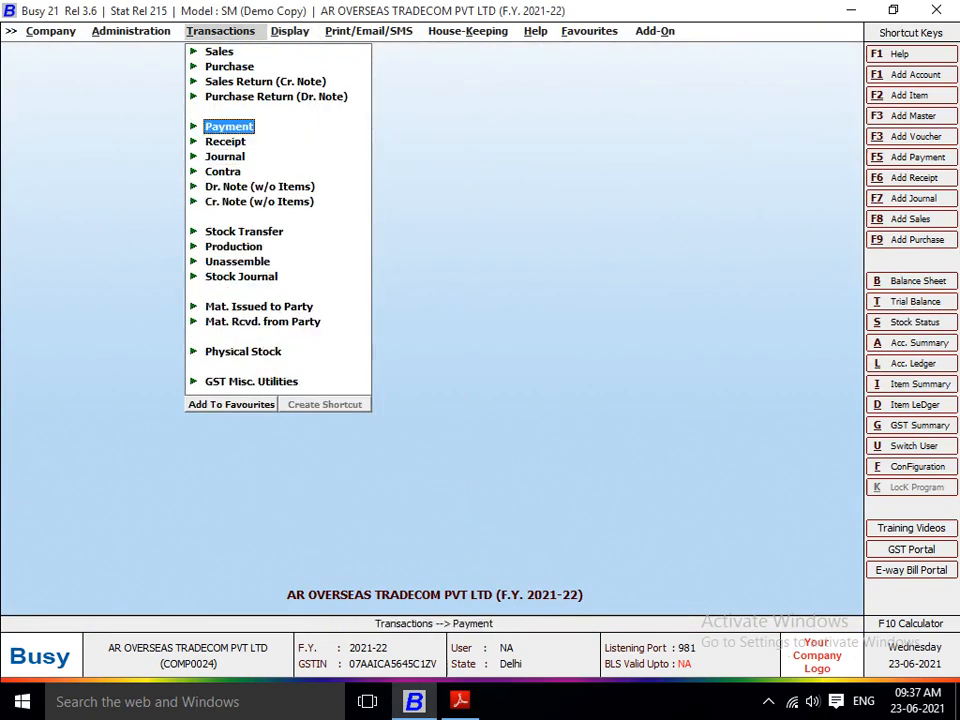
key(Return)
key(Return)
key(Return)
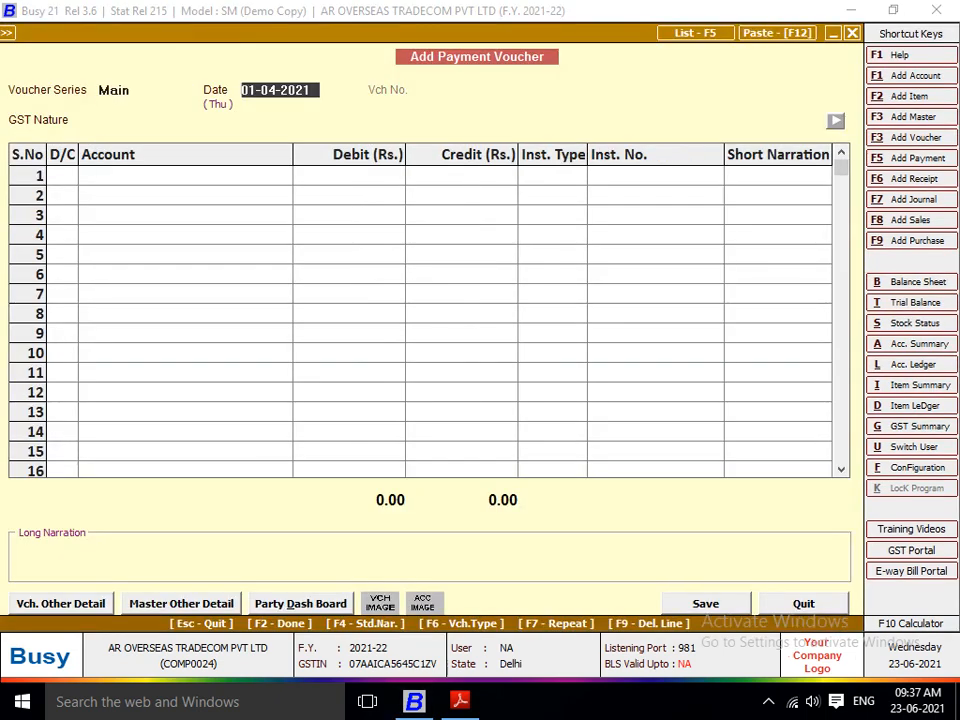
text(30)
key(Return)
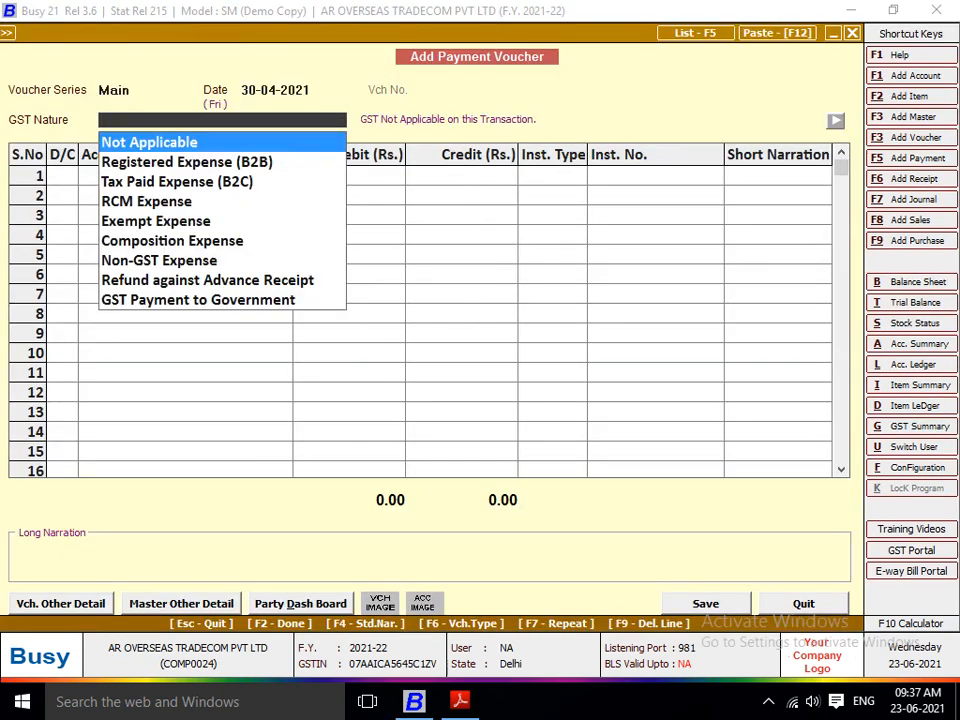
Step: Set the payment voucher's GST nature to GST Payment to Government
key(Down)
key(Down)
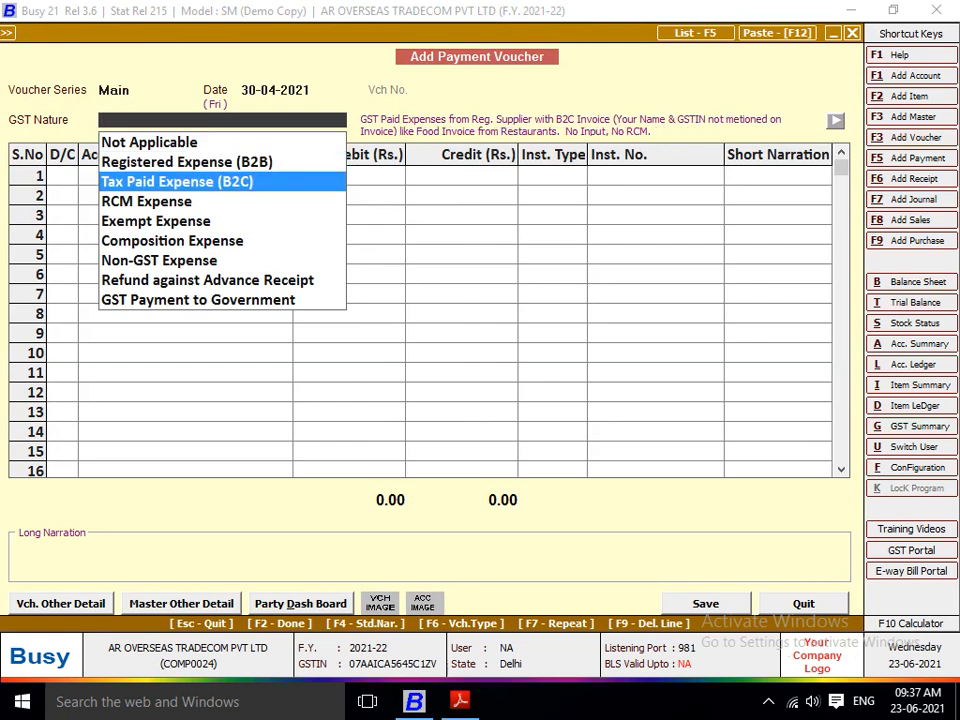
key(Up)
key(Up)
key(Down)
key(Down)
key(Down)
key(Down)
key(Down)
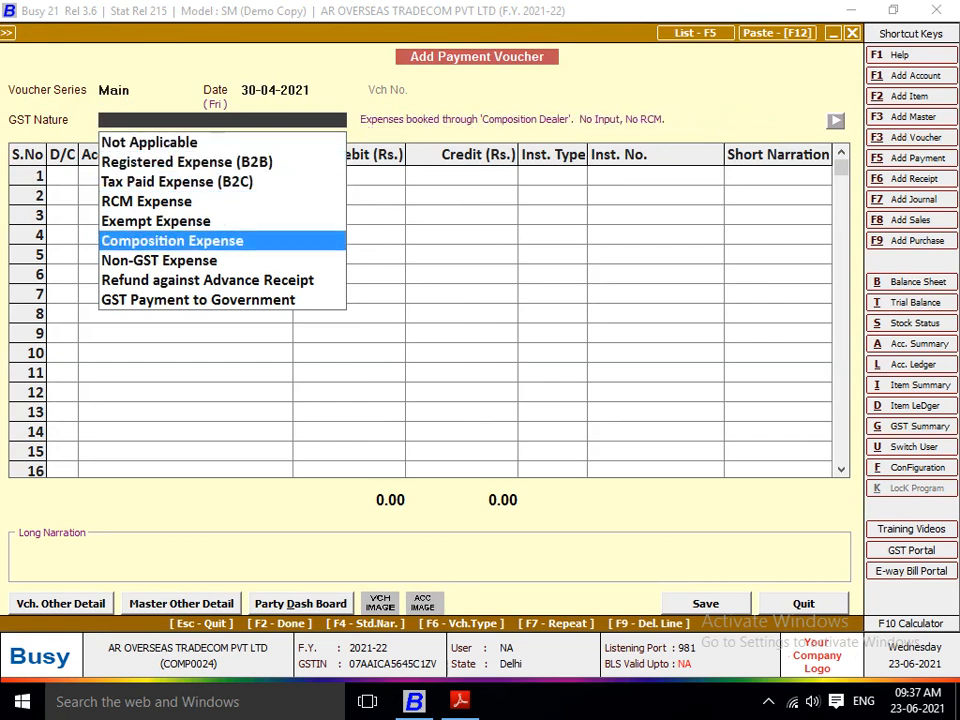
key(Down)
key(Down)
key(Down)
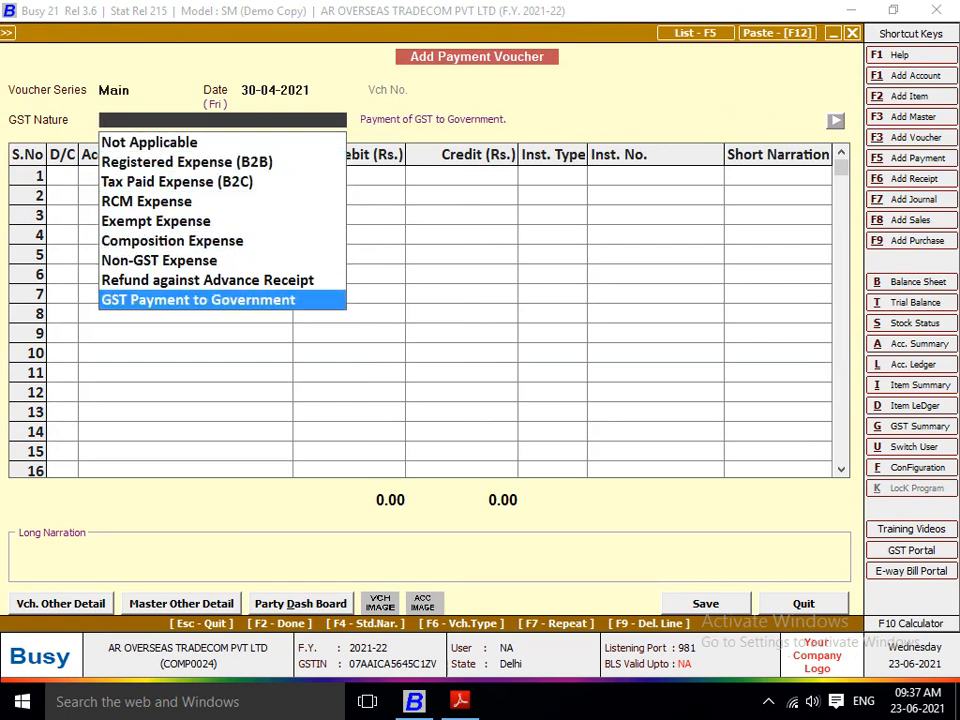
key(Return)
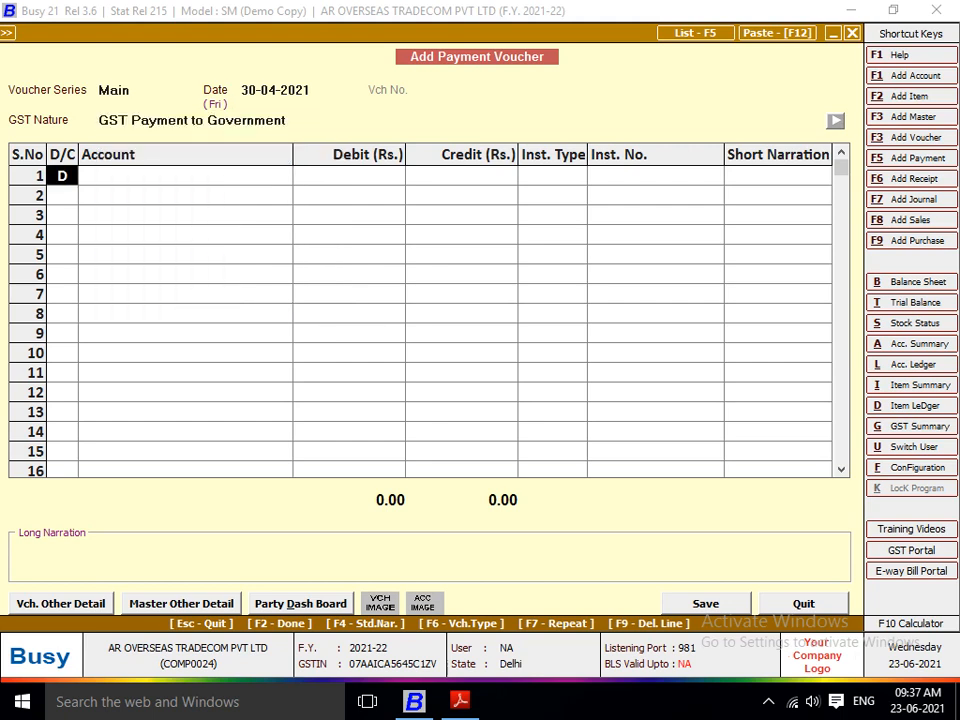
Step: Debit IGST Output (RCM) with 14,500 on the payment voucher's first line
key(Return)
text(IGST)
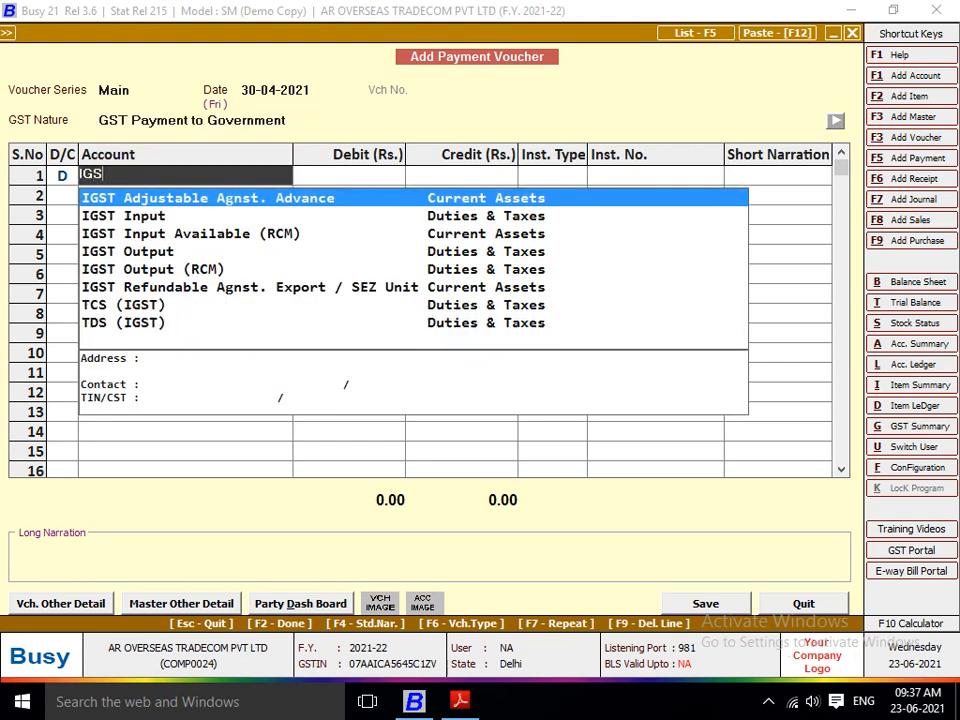
key(Down)
key(Down)
key(Down)
key(Down)
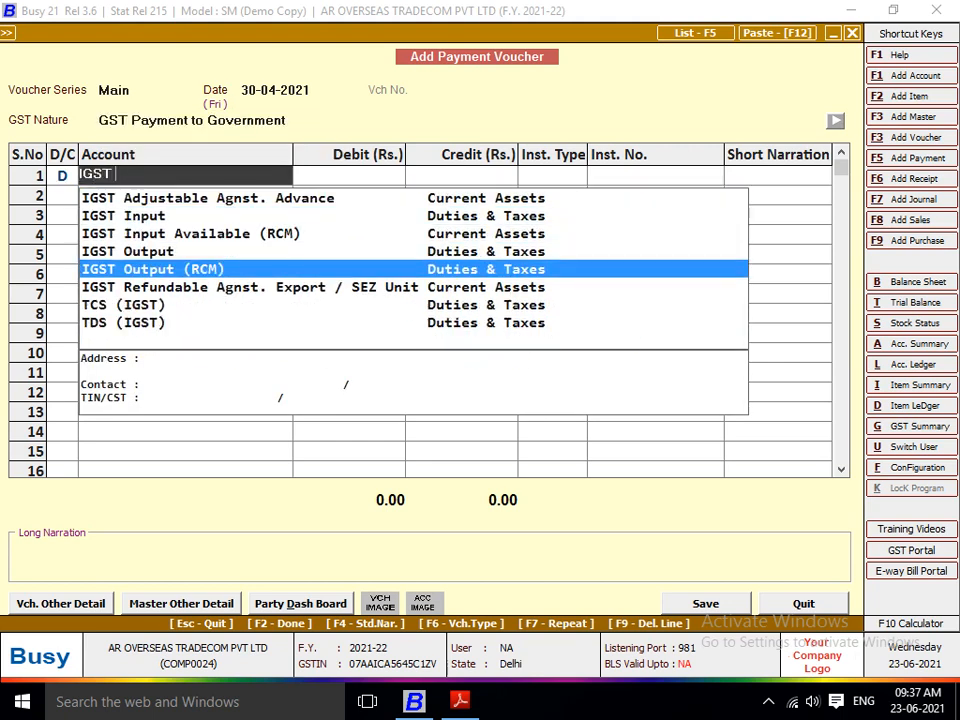
key(Return)
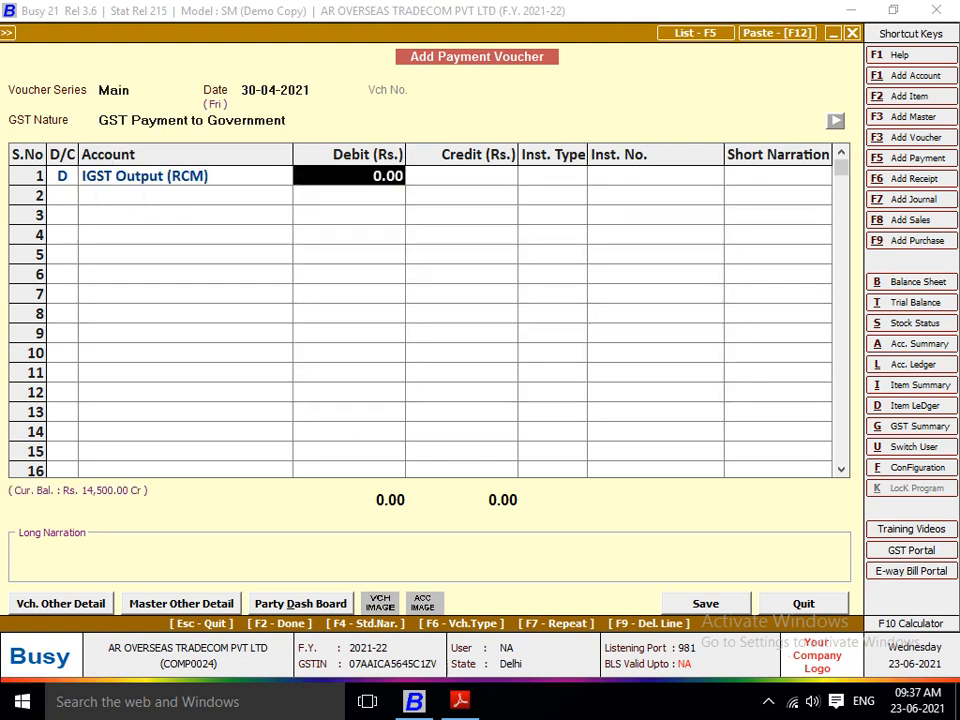
text(14500)
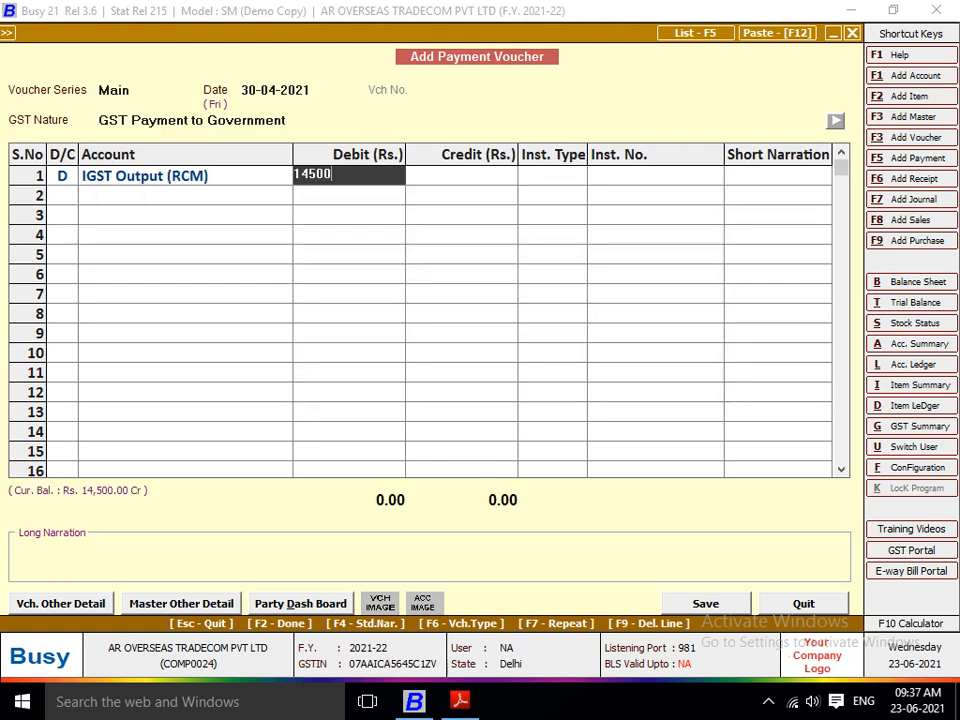
key(Return)
key(Return)
key(Return)
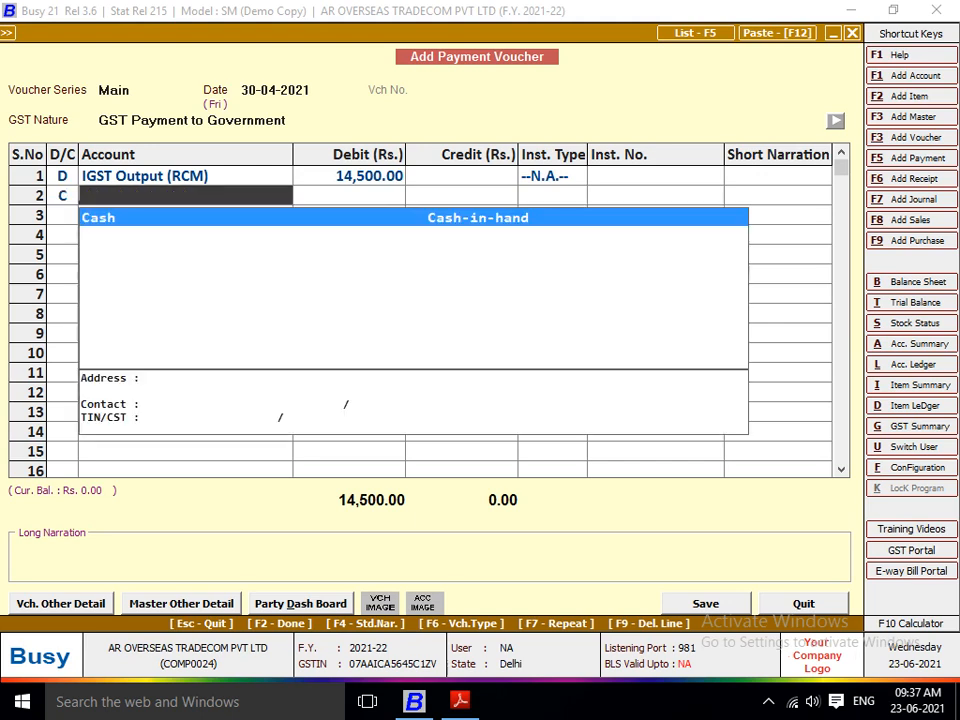
Step: Create a new account named AXIS BANK A/C in the Bank Accounts group for the voucher's credit line
key(F3)
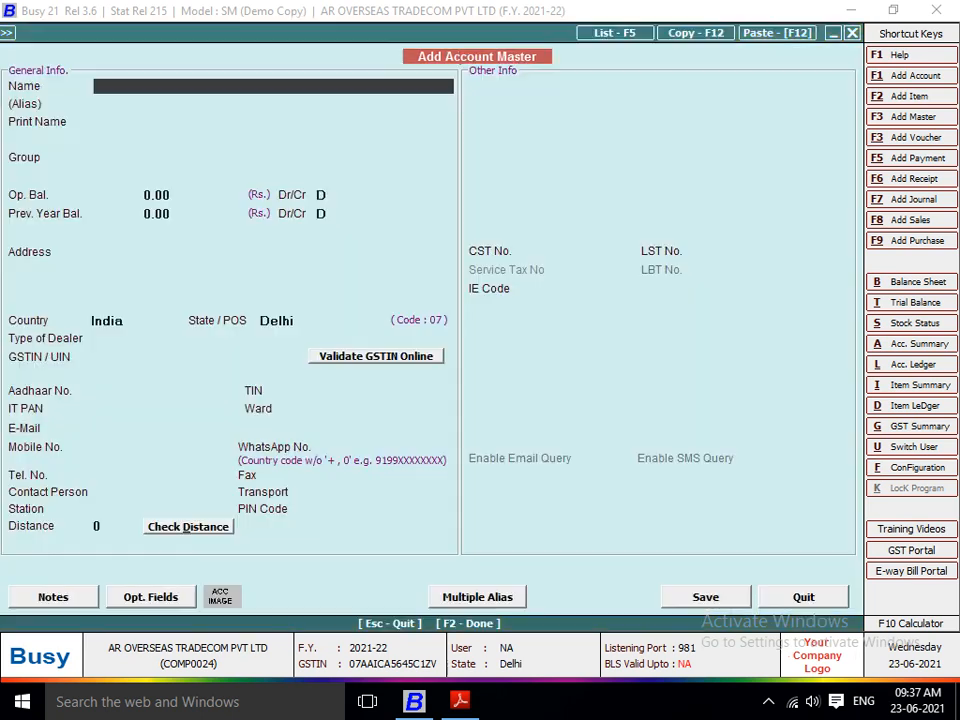
text(AXIS BANK A/C)
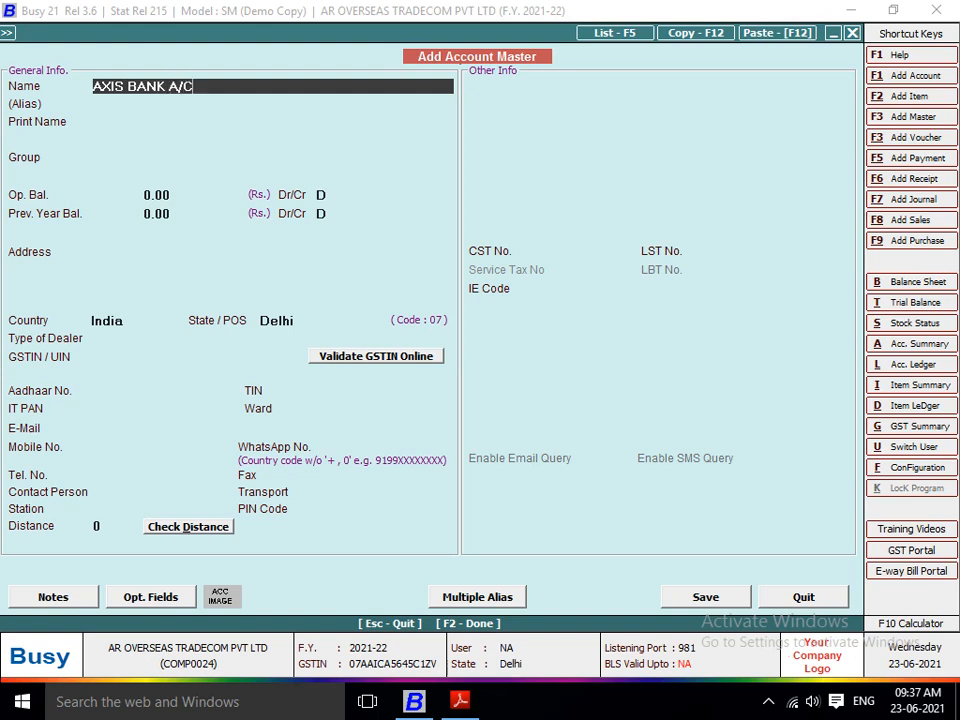
key(Return)
key(Return)
key(Return)
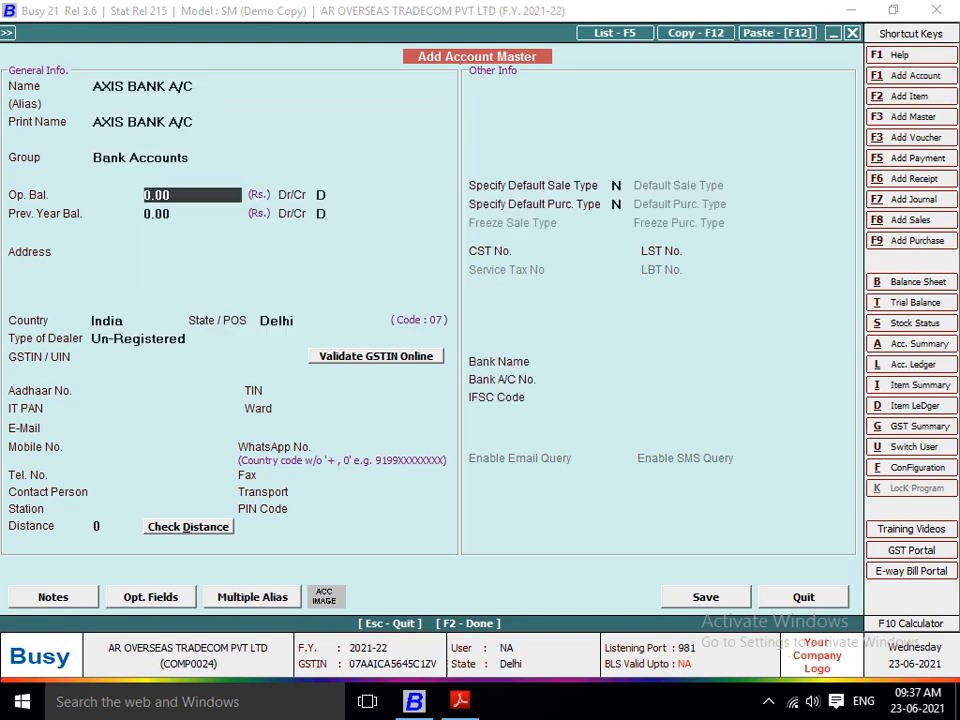
Step: Give AXIS BANK A/C a debit opening balance of 15,00,000, leave the uncleared entries empty, and save the account
text(1500000)
key(Return)
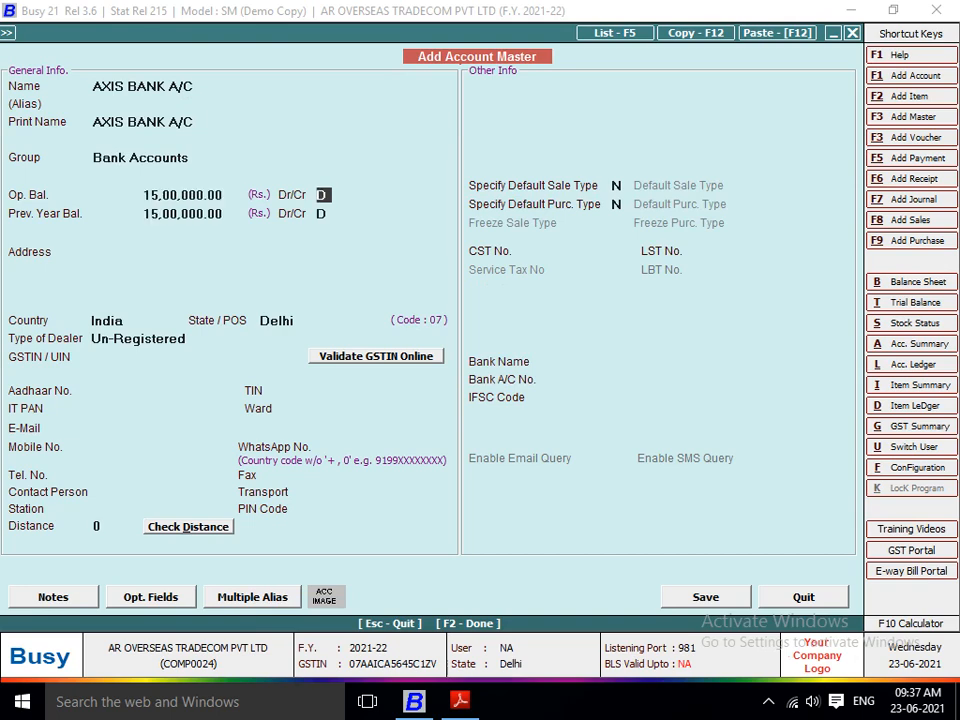
key(Return)
key(Return)
key(Return)
key(Return)
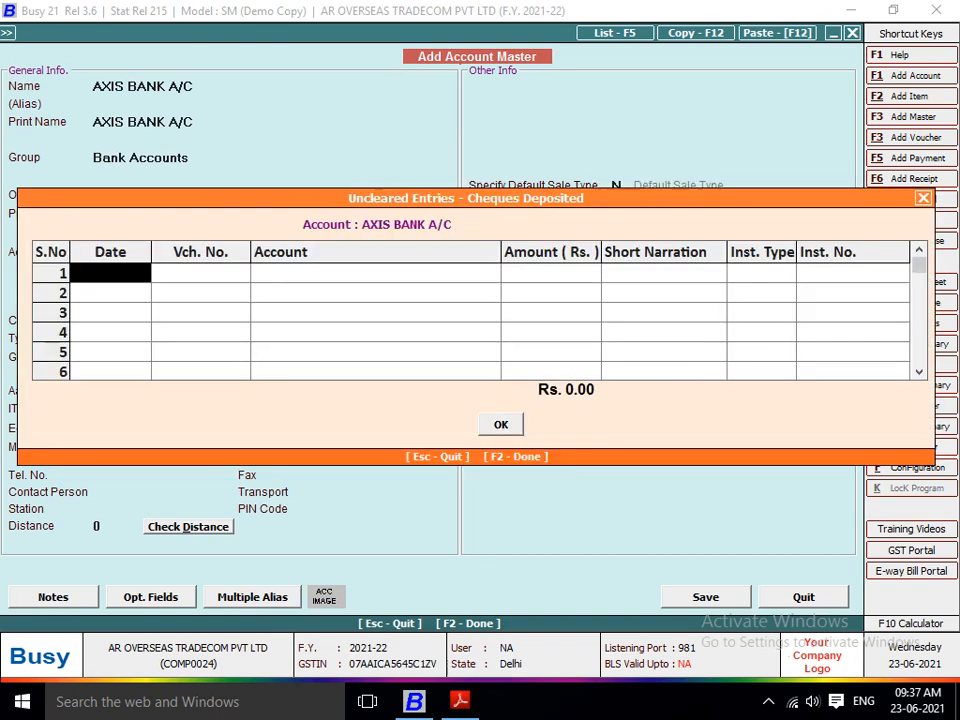
key(F2)
key(F2)
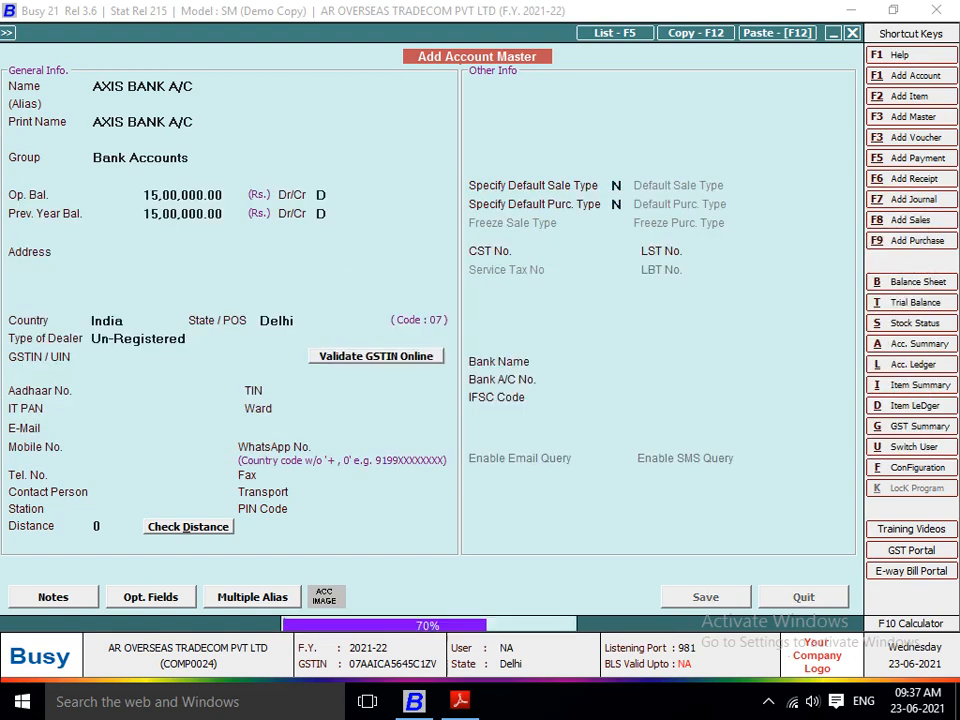
Step: Credit AXIS BANK A/C with 14,500 in the payment voucher, leave the narration blank, and proceed to the GST payment details
key(Return)
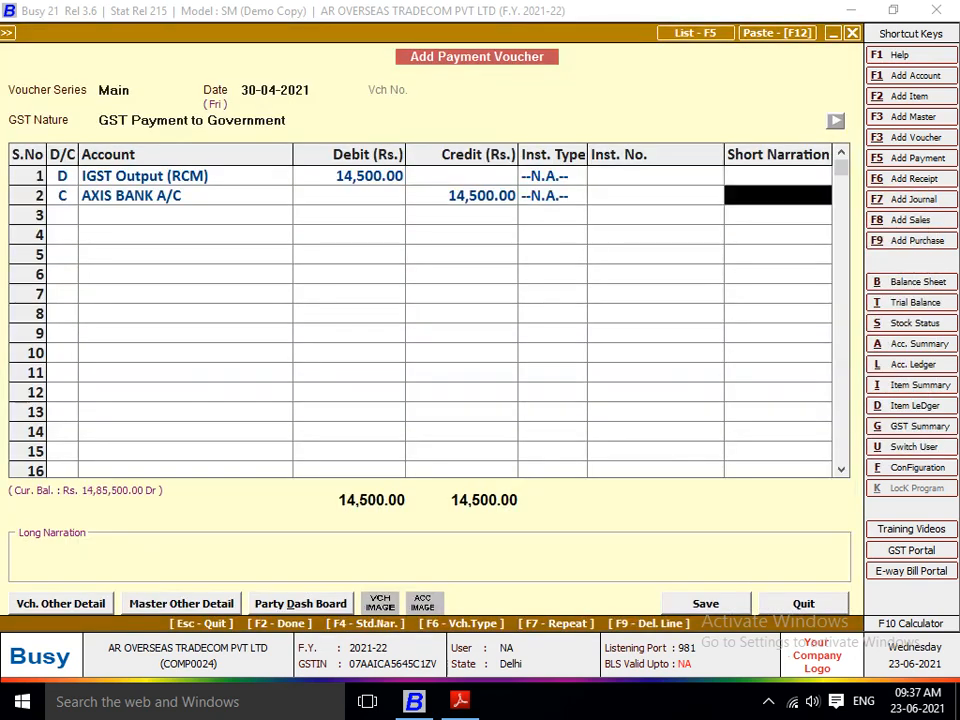
key(Return)
key(Return)
key(Return)
key(Return)
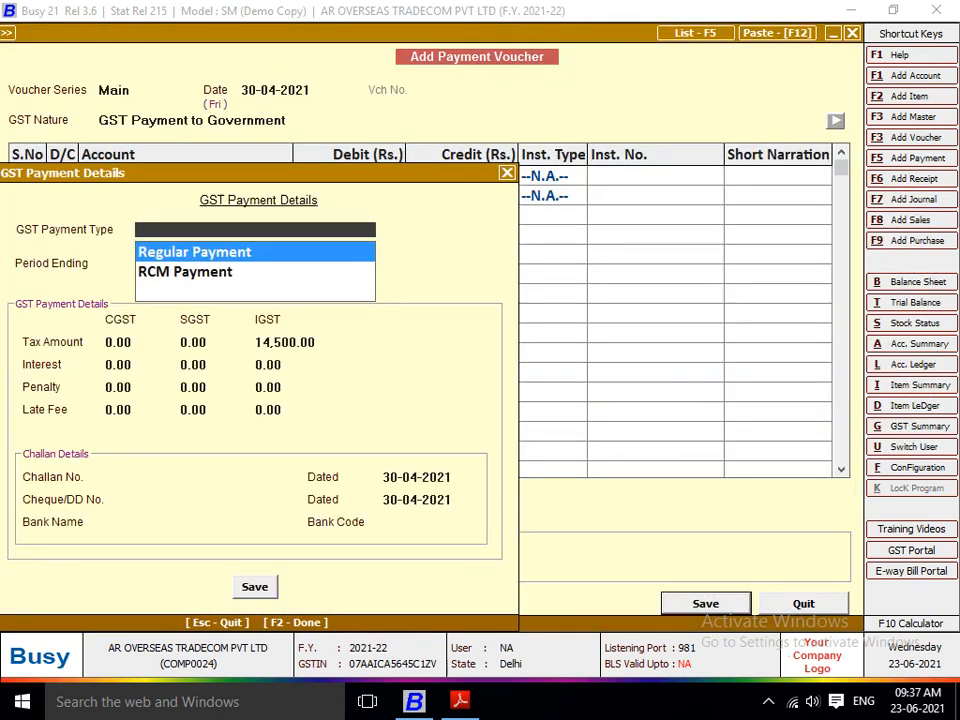
Step: Set the GST payment type to RCM Payment with period ending 30-04-2021, leaving the CGST and SGST tax amounts at 0.00
key(Down)
key(Up)
key(Down)
key(Up)
key(Down)
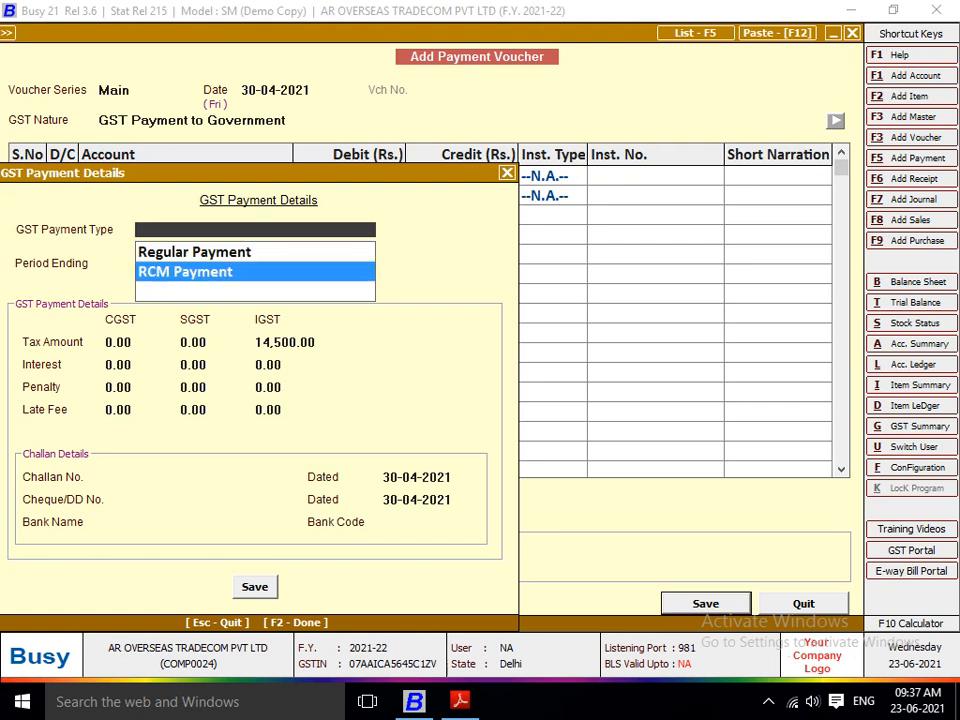
key(Return)
key(Return)
key(Return)
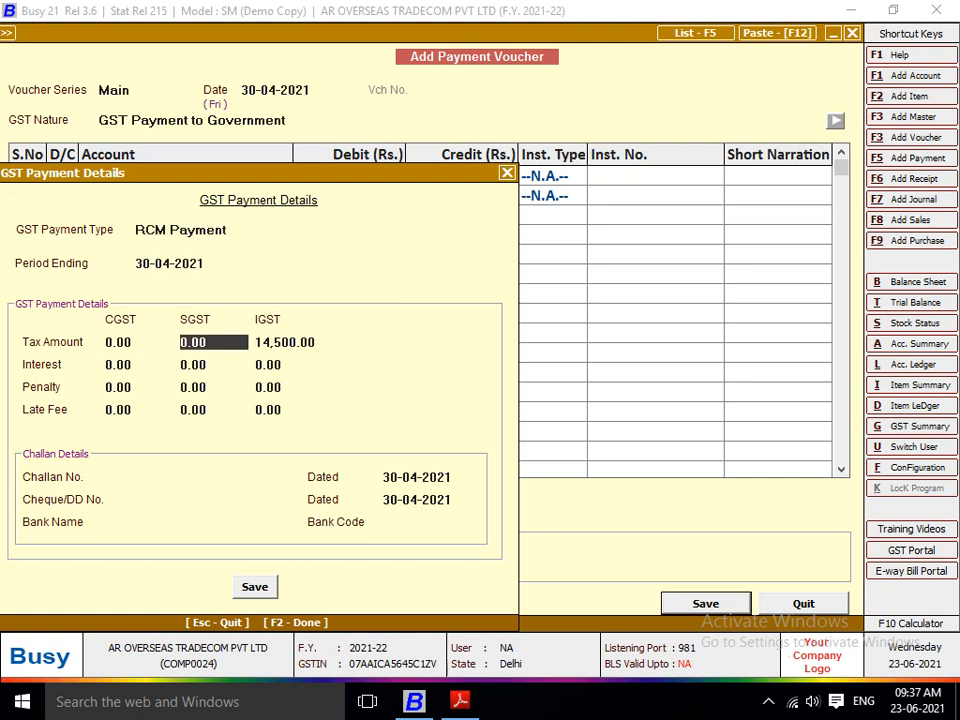
key(Up)
key(Return)
key(Return)
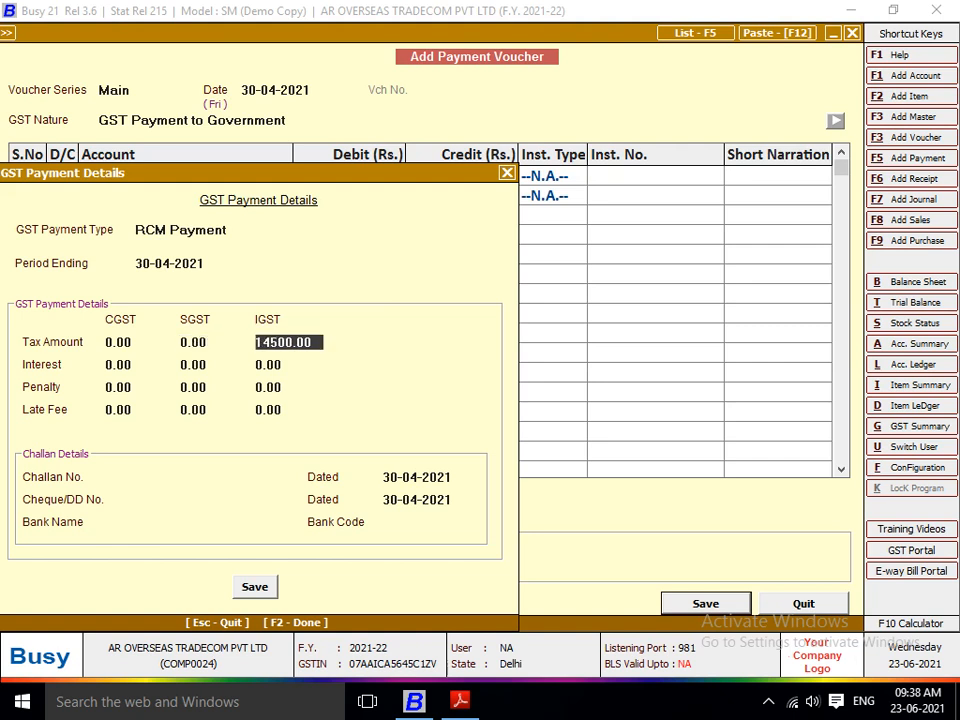
Step: Keep the IGST tax amount at 14,500, leave interest, penalty, late fee and challan numbers unfilled, save the payment voucher, and exit voucher entry
key(Return)
key(Return)
key(Return)
key(Return)
key(Return)
key(Return)
key(Return)
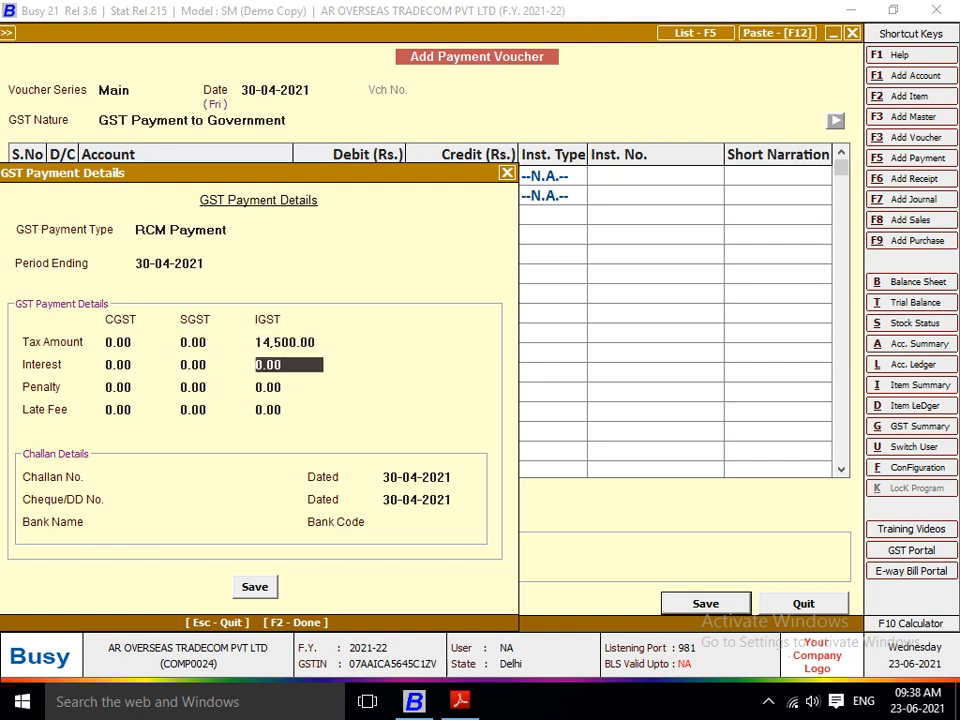
key(Return)
key(Return)
key(Return)
key(Return)
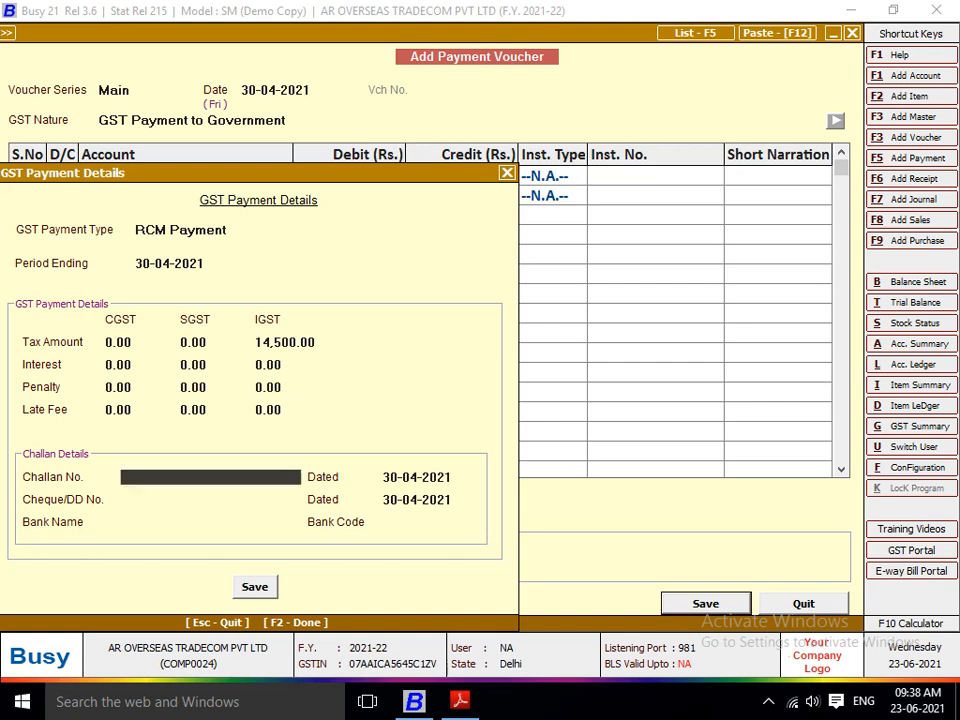
key(Return)
key(Return)
key(Return)
key(Return)
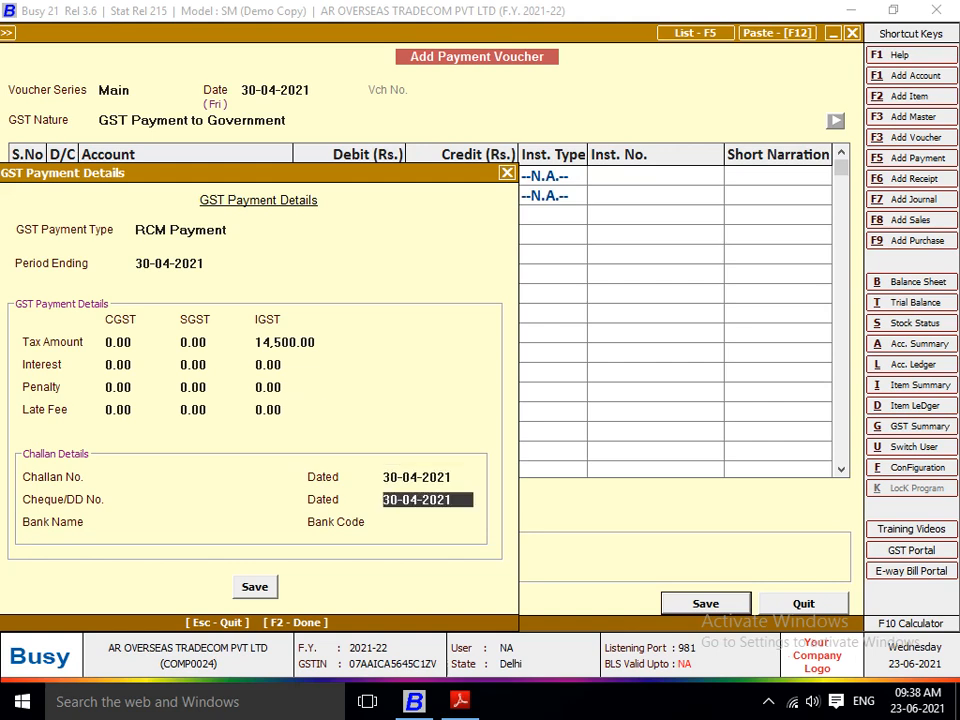
key(Return)
key(F2)
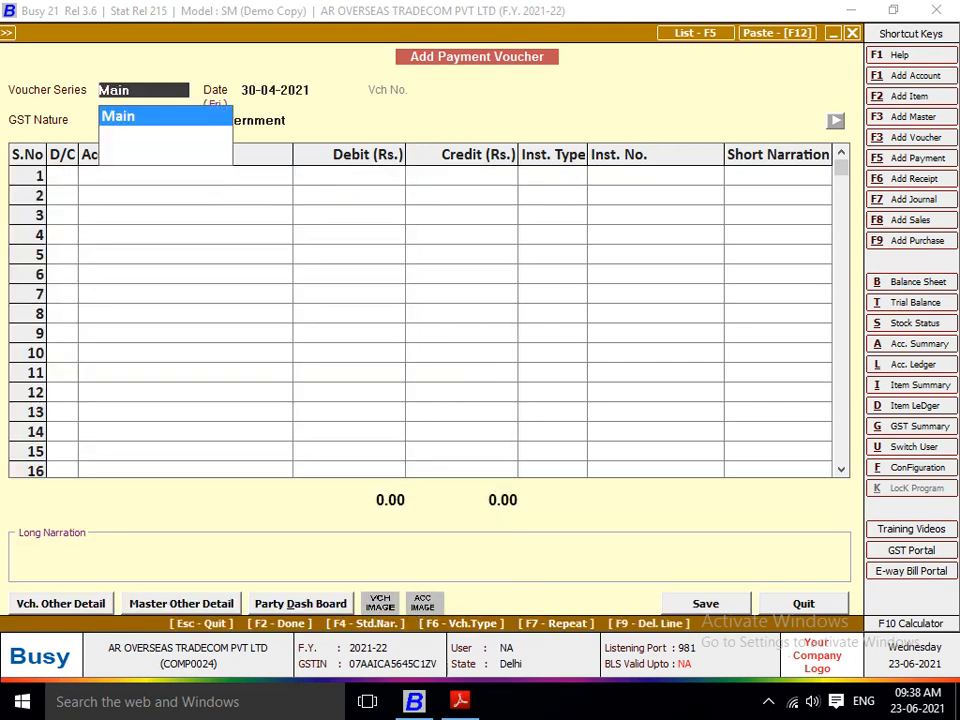
key(Escape)
key(Escape)
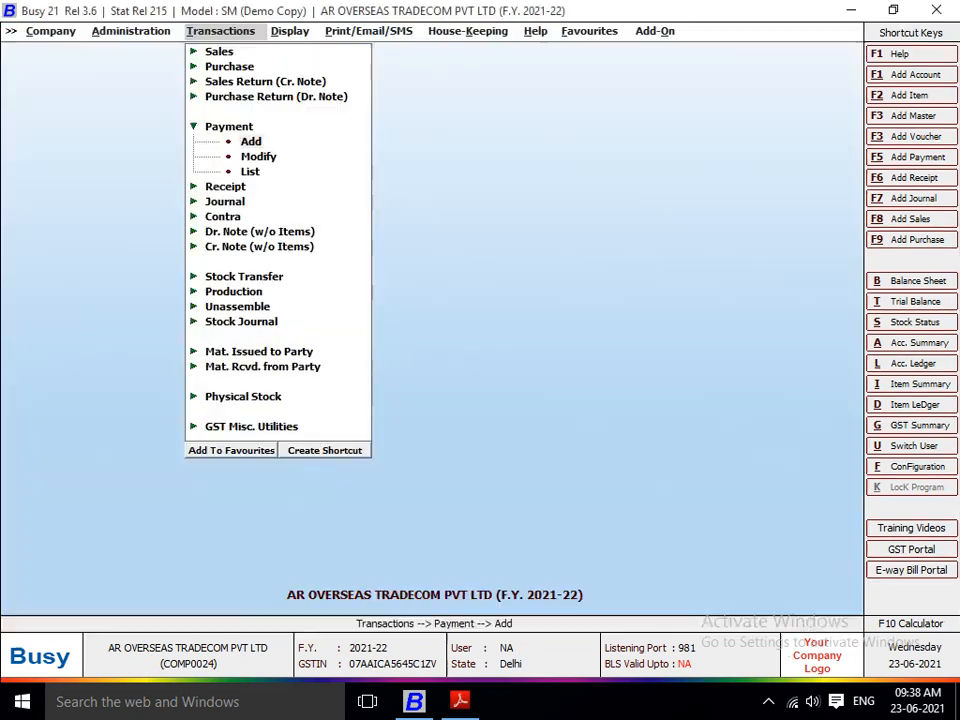
Step: Open the GST Summary for 01-04-2021 to 30-04-2021 by voucher date, without rate-wise bifurcation, monthly ITC tagging or the new set-off rule
key(Right)
key(Return)
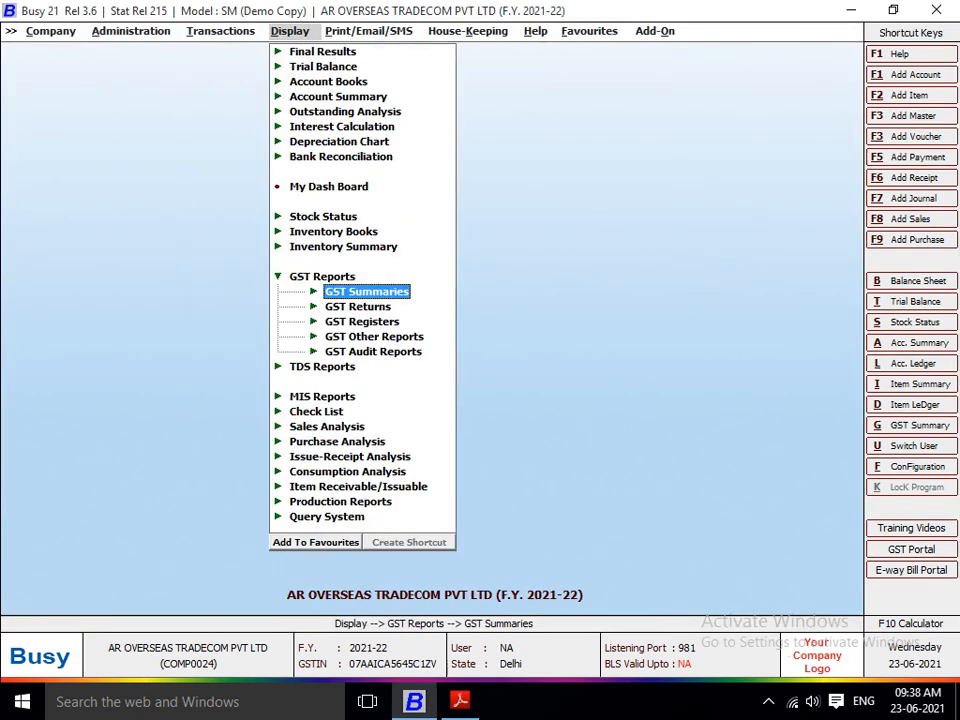
key(Return)
key(Return)
key(Return)
key(Return)
key(Return)
key(Return)
key(Return)
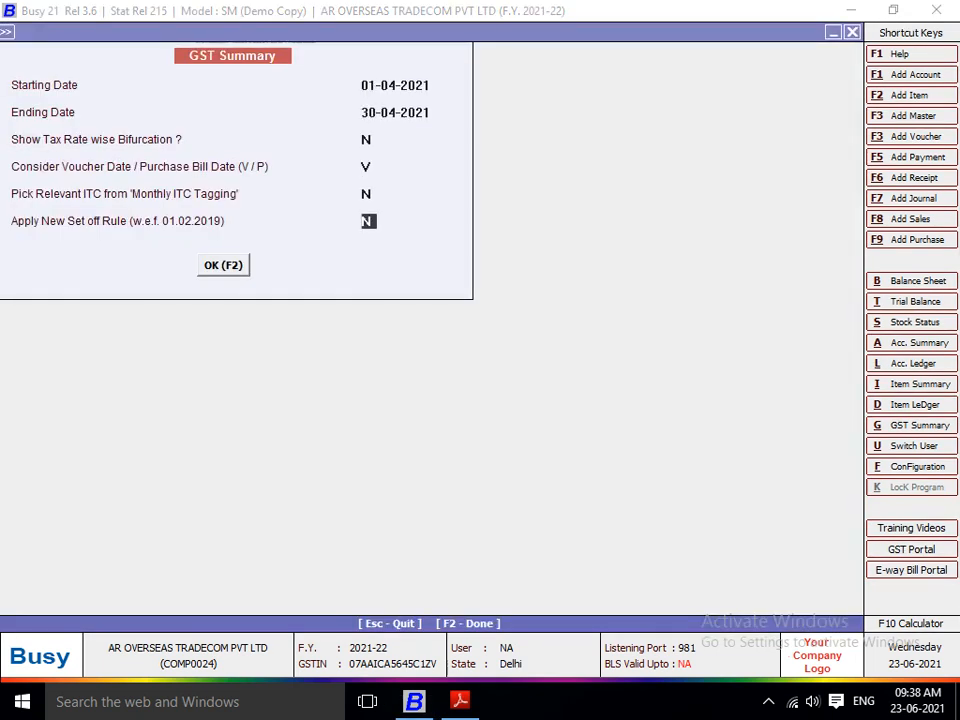
key(Return)
Step: Examine the RCM tax payable, payment and suggested adjustment rows in the GST Summary
key(Down)
key(Down)
key(Down)
key(Down)
key(Down)
key(Down)
key(Down)
key(Down)
key(Down)
key(Down)
key(Down)
key(Down)
key(Down)
key(Down)
key(Down)
key(Down)
key(Down)
key(Down)
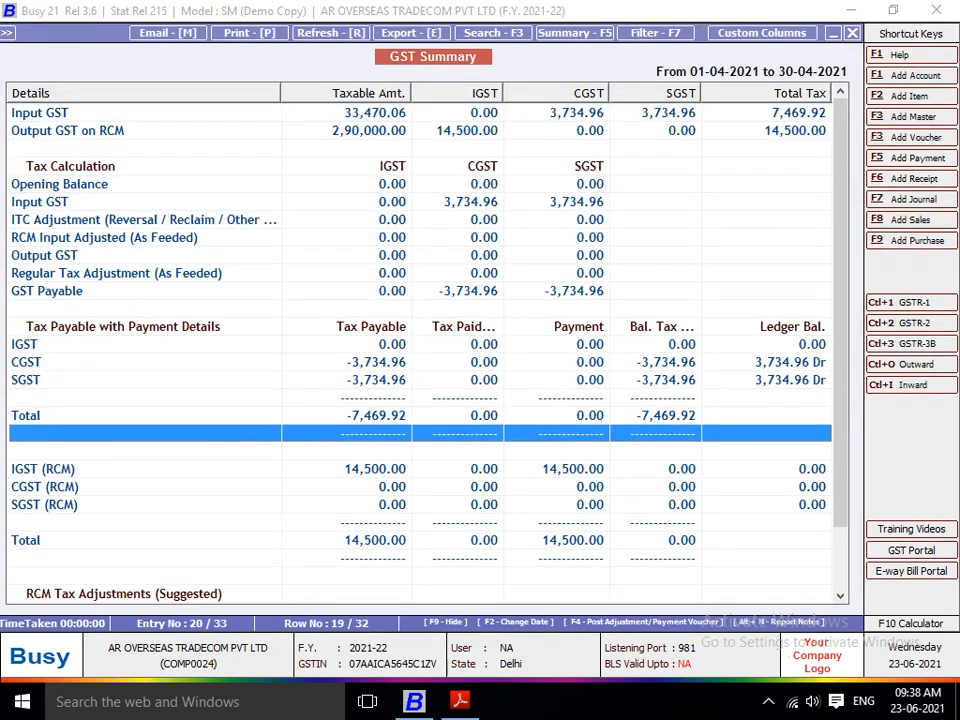
key(Down)
key(Down)
key(Down)
key(Down)
key(Down)
key(Down)
key(Down)
key(Down)
key(Down)
key(Down)
key(Down)
key(Down)
key(Down)
key(Up)
key(Up)
key(Up)
key(Up)
key(Up)
key(Up)
key(Up)
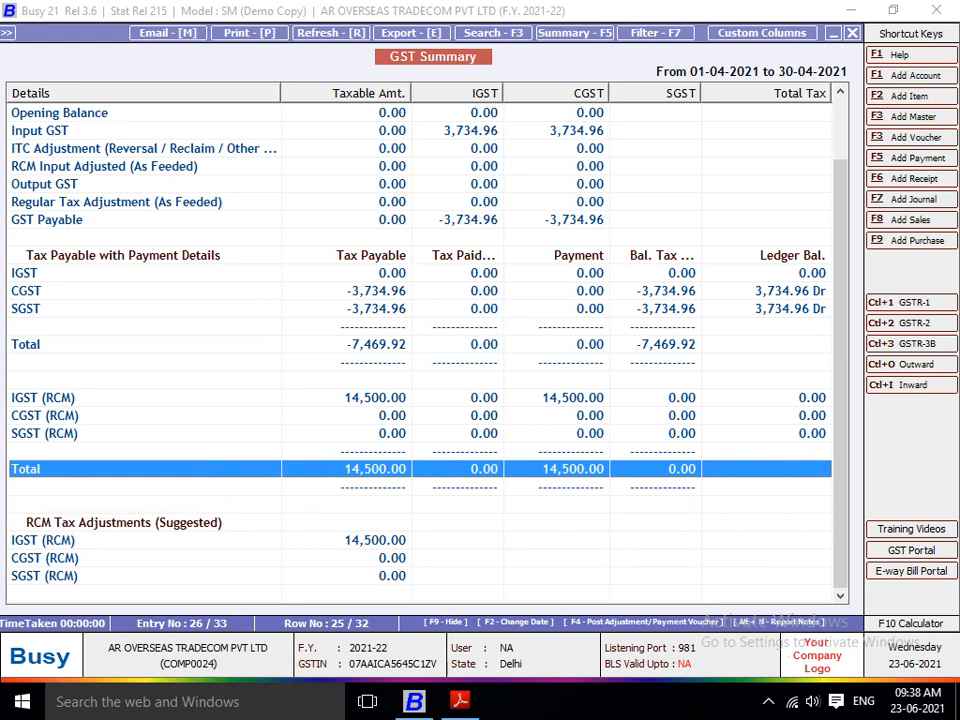
Step: Try posting an RCM Payment voucher from the summary, dated 30-04-2021, debiting IGST Output (RCM) and crediting AXIS BANK A/C
key(F4)
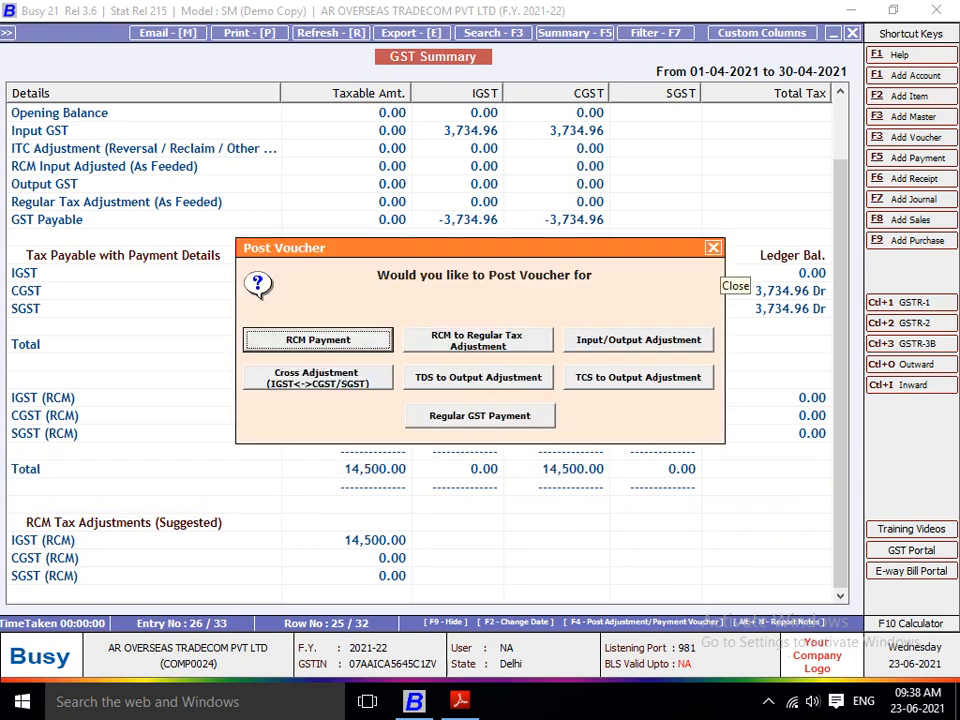
key(Return)
key(Return)
key(Return)
key(Return)
key(Return)
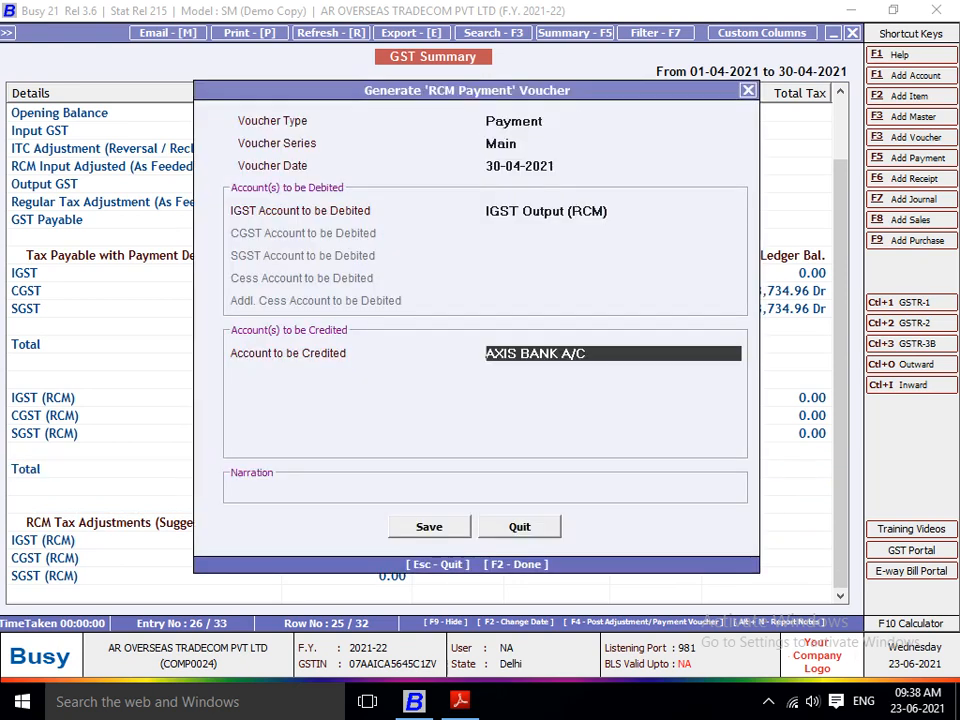
key(Return)
key(Return)
Step: Go through the opened payment voucher to its RCM Payment details, and quit back to the GST Summary without saving
key(Return)
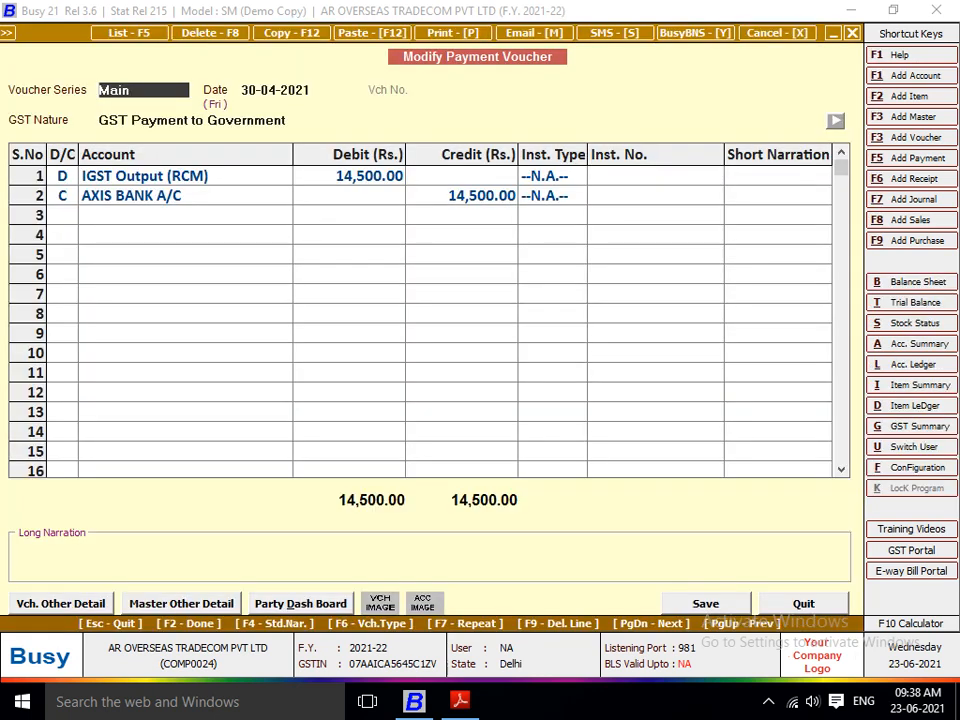
key(Return)
key(Return)
key(Return)
key(Return)
key(Return)
key(Return)
key(Return)
key(Return)
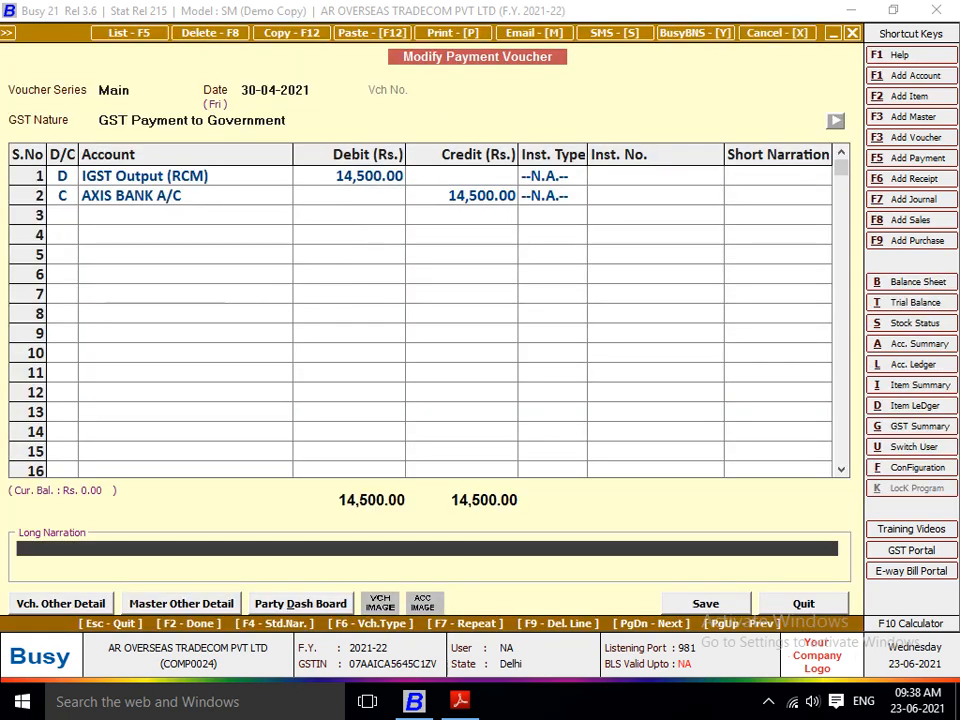
key(Return)
key(Return)
key(Return)
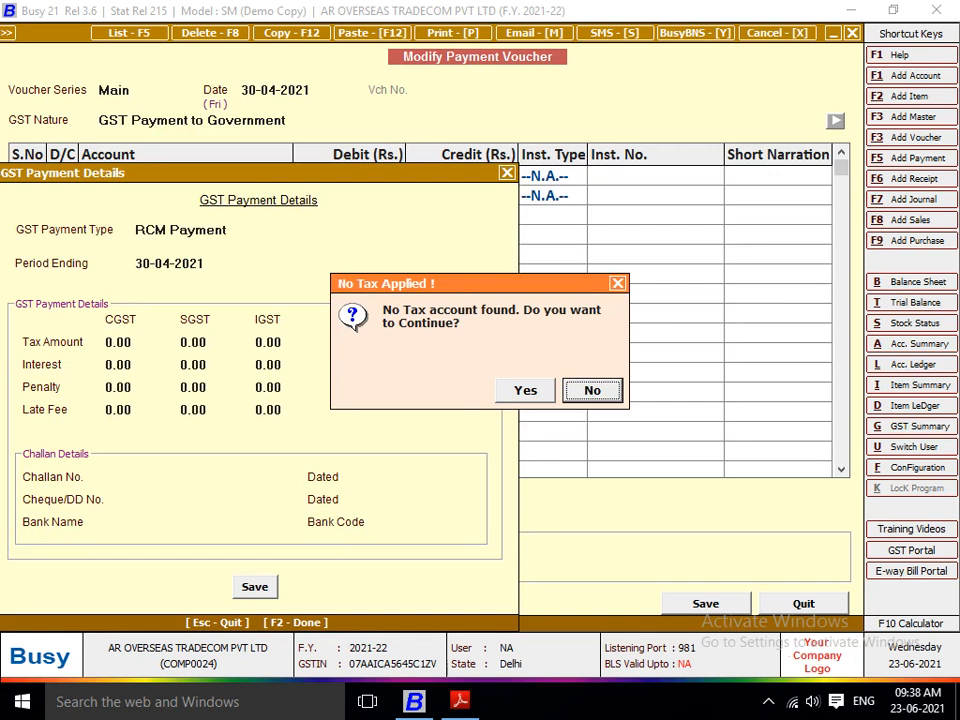
key(Left)
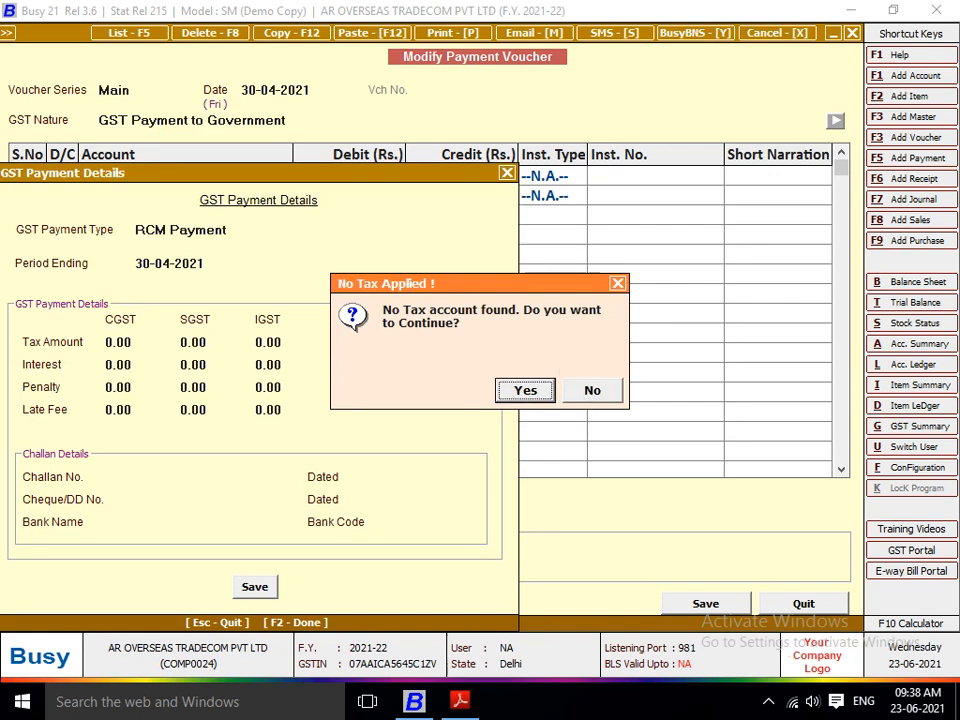
key(Return)
key(Escape)
key(Escape)
key(Return)
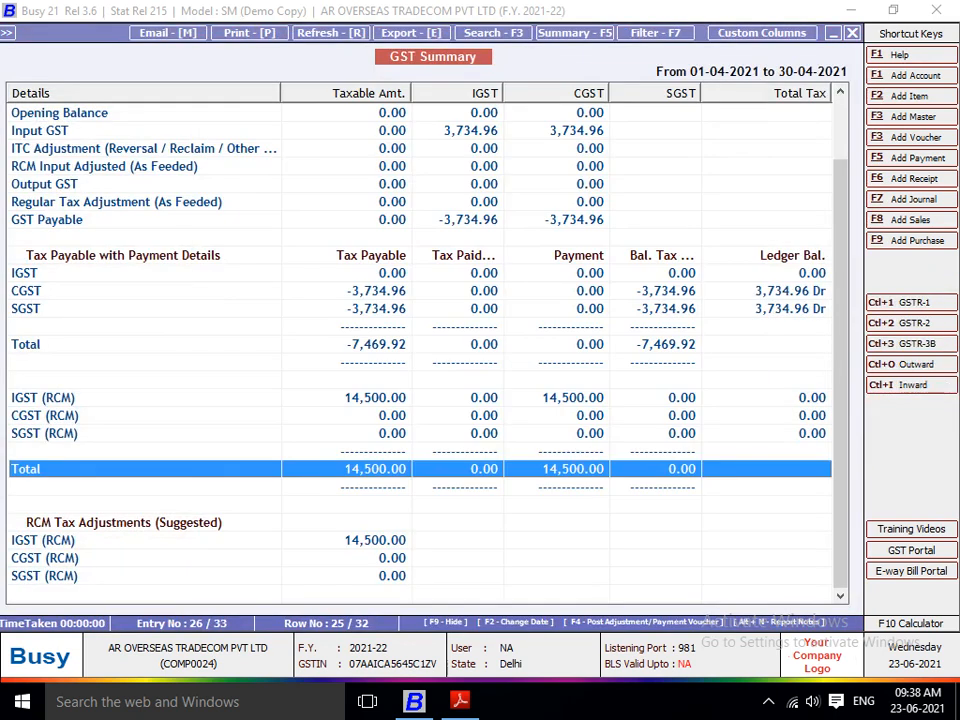
Step: Generate an RCM to Regular Tax Adjustment journal in series BILL NO dated 30-04-2021, debiting IGST Input and crediting IGST Input Available (RCM)
key(F4)
key(Right)
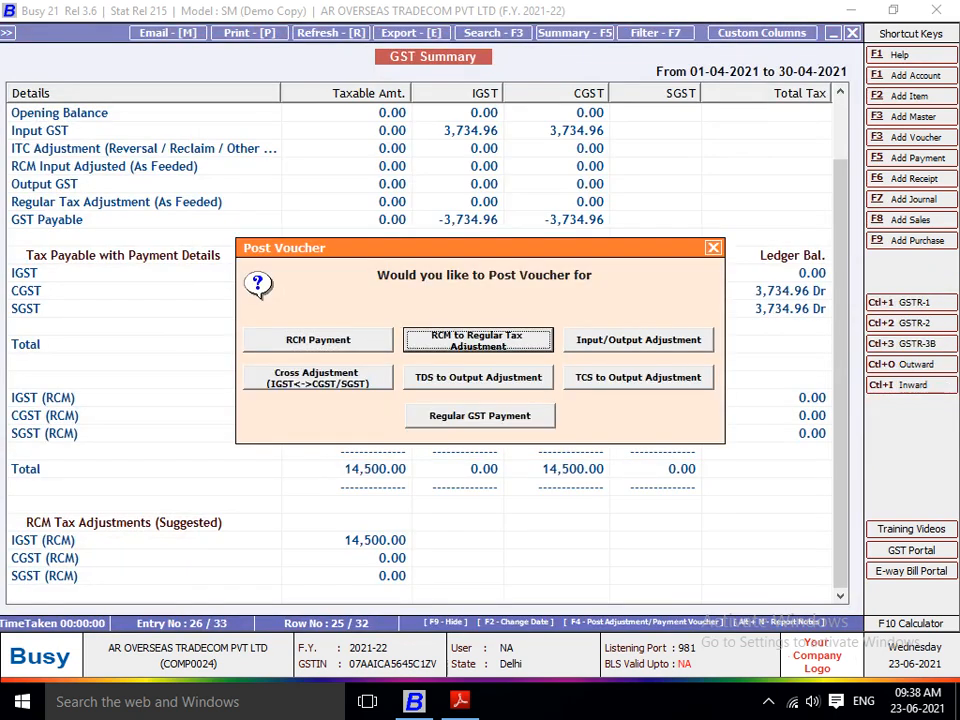
key(Return)
key(Return)
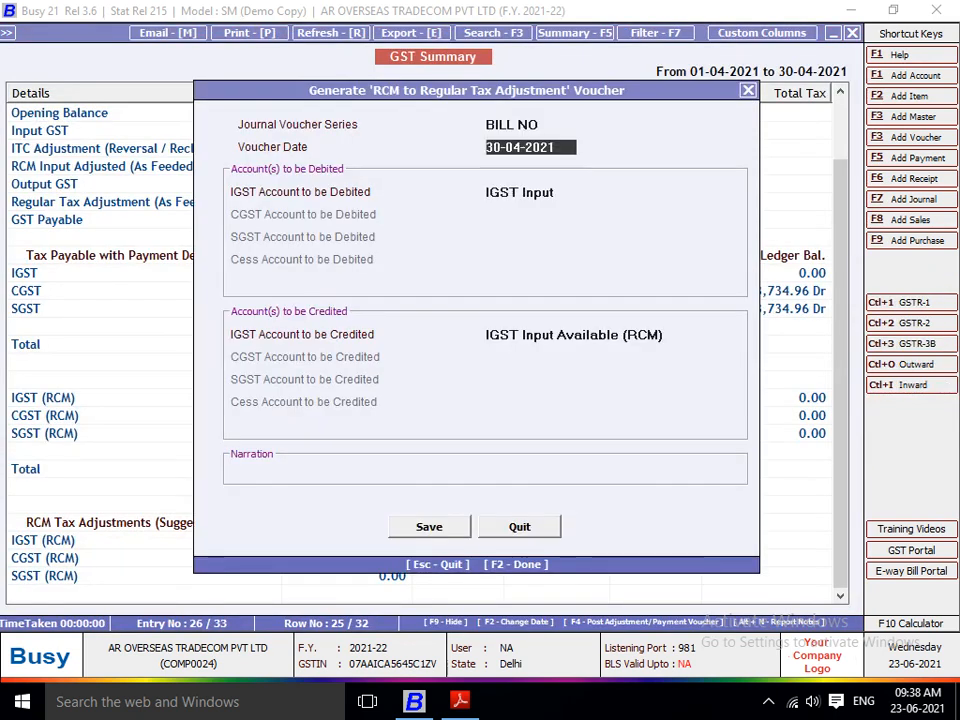
key(Up)
key(Return)
key(Return)
key(Return)
key(Return)
key(Return)
key(Return)
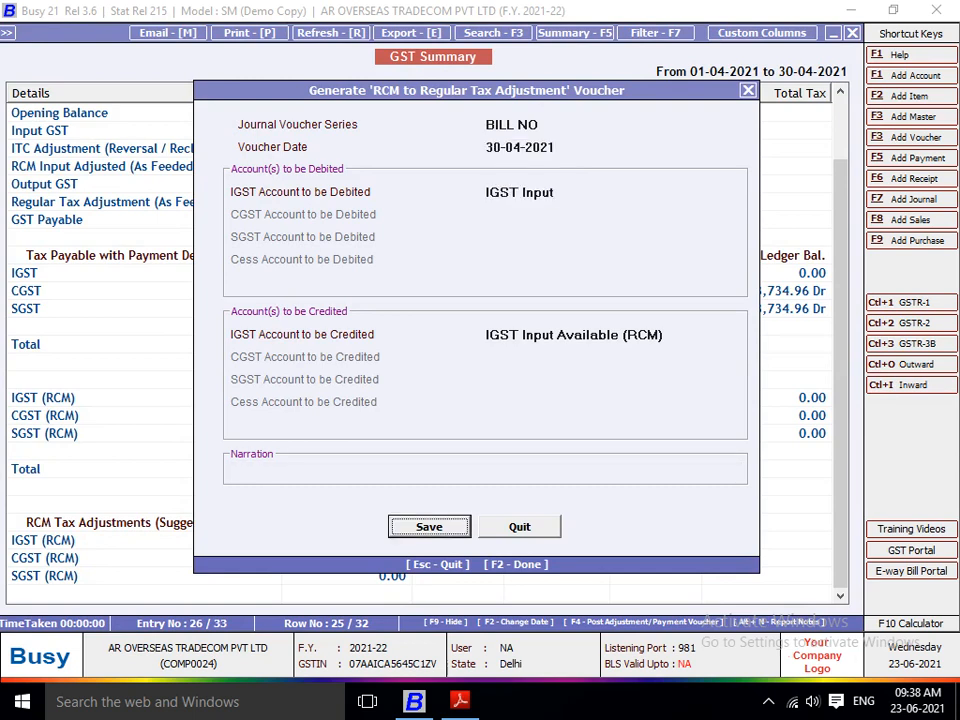
key(Return)
Step: Number the journal voucher 32, accept RCM to Regular Adjustment with period ending 30-04-2021, and save it
key(Return)
key(Return)
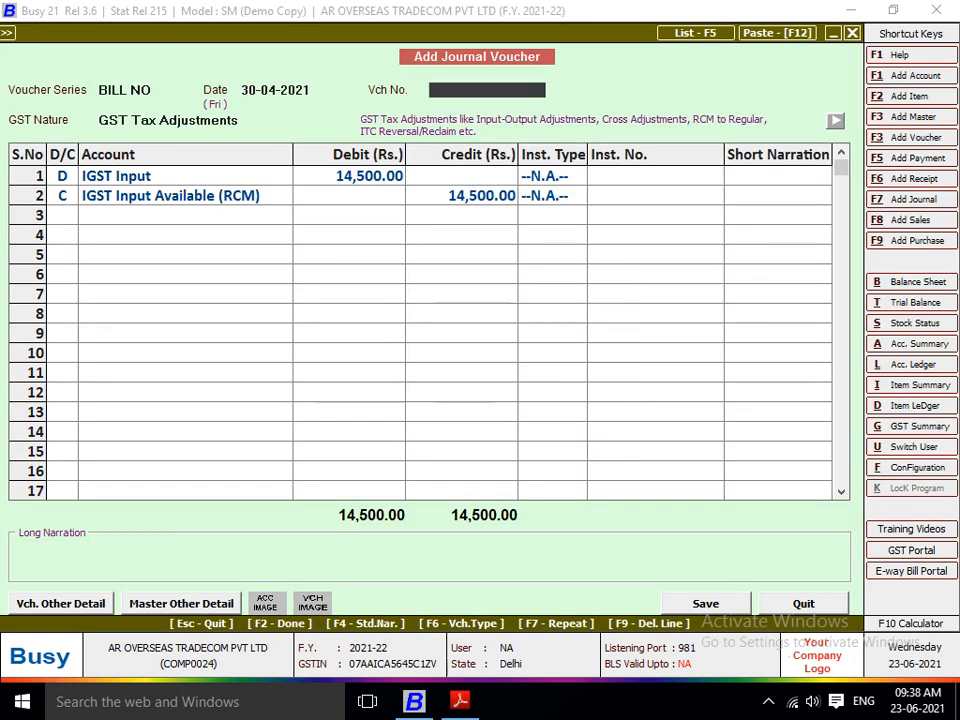
text(32)
key(Return)
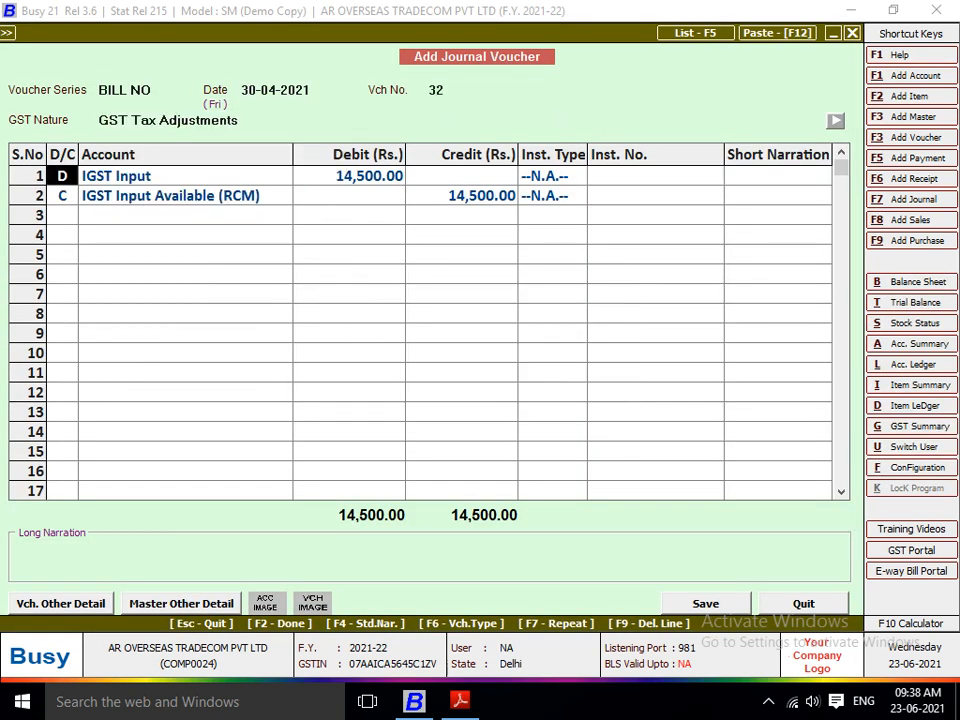
key(F2)
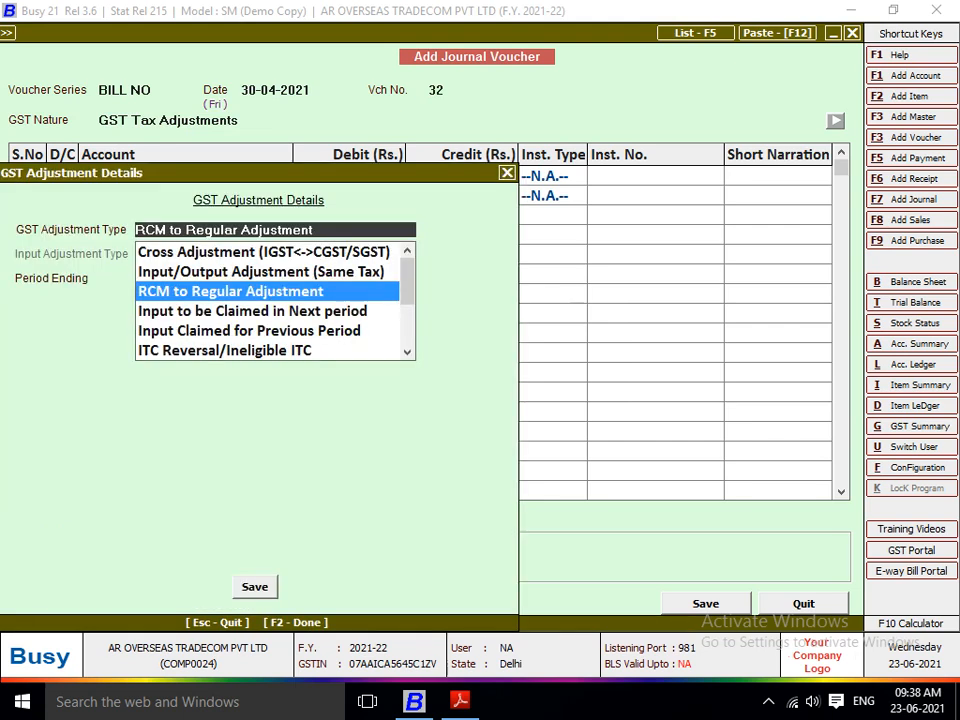
key(Return)
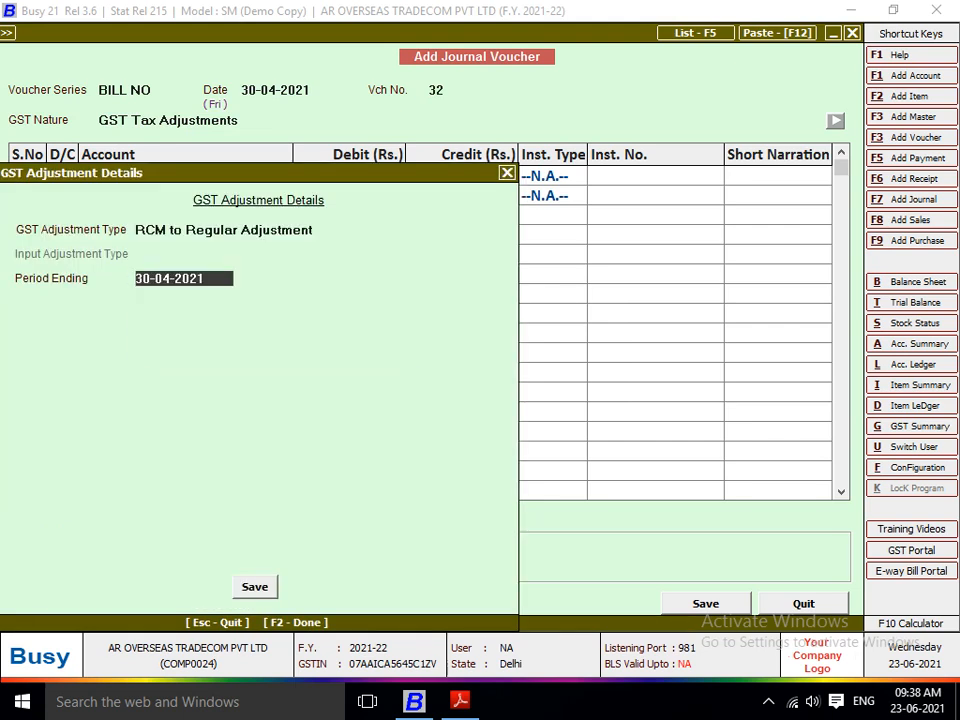
key(Return)
key(Return)
key(Return)
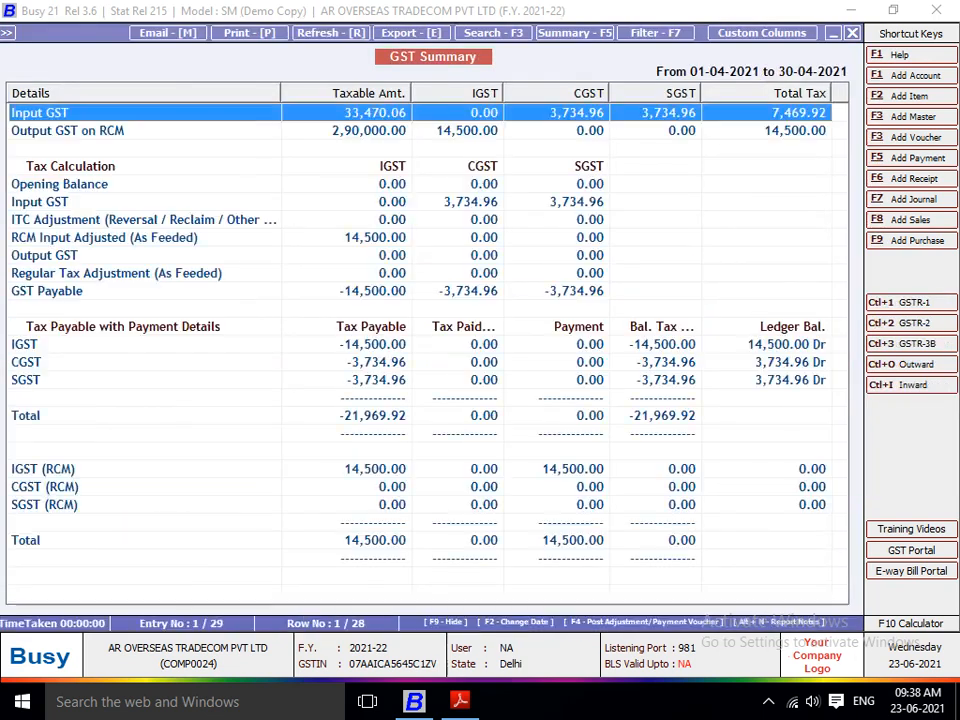
Step: Examine the adjusted RCM input, tax payable and RCM payment rows in the updated GST Summary
key(Down)
key(Down)
key(Down)
key(Down)
key(Down)
key(Down)
key(Down)
key(Down)
key(Down)
key(Down)
key(Down)
key(Down)
key(Down)
key(Down)
key(Down)
key(Down)
key(Down)
key(Down)
key(Down)
key(Down)
key(Down)
key(Down)
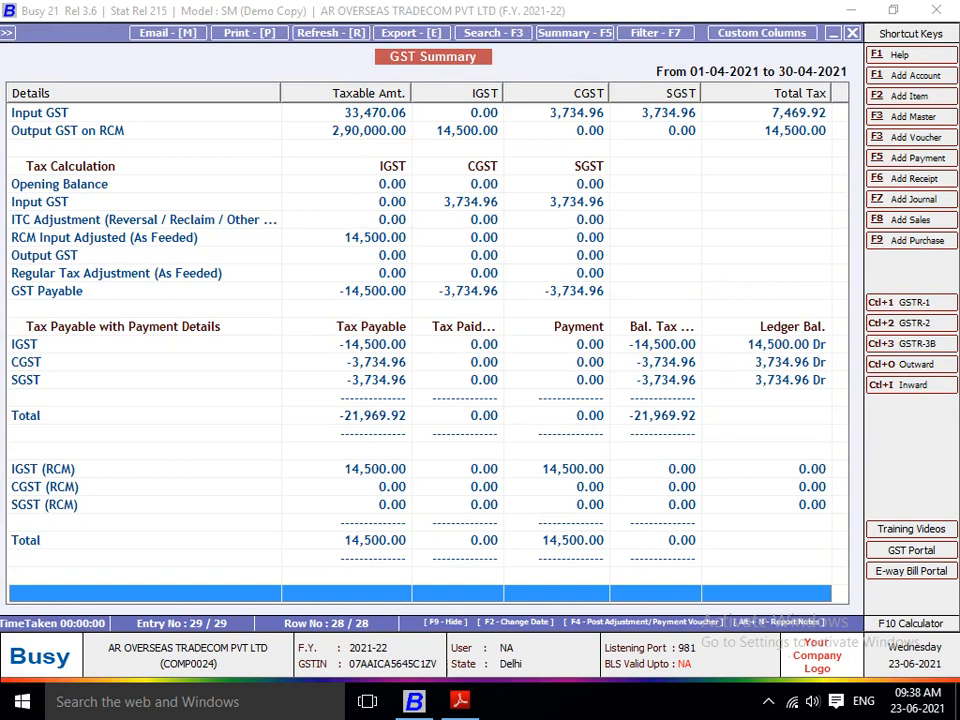
key(Up)
key(Up)
key(Up)
key(Up)
key(Up)
key(Up)
key(Up)
key(Up)
key(Up)
key(Up)
key(Up)
key(Up)
key(Up)
key(Up)
key(Up)
key(Up)
key(Up)
key(Up)
key(Up)
key(Up)
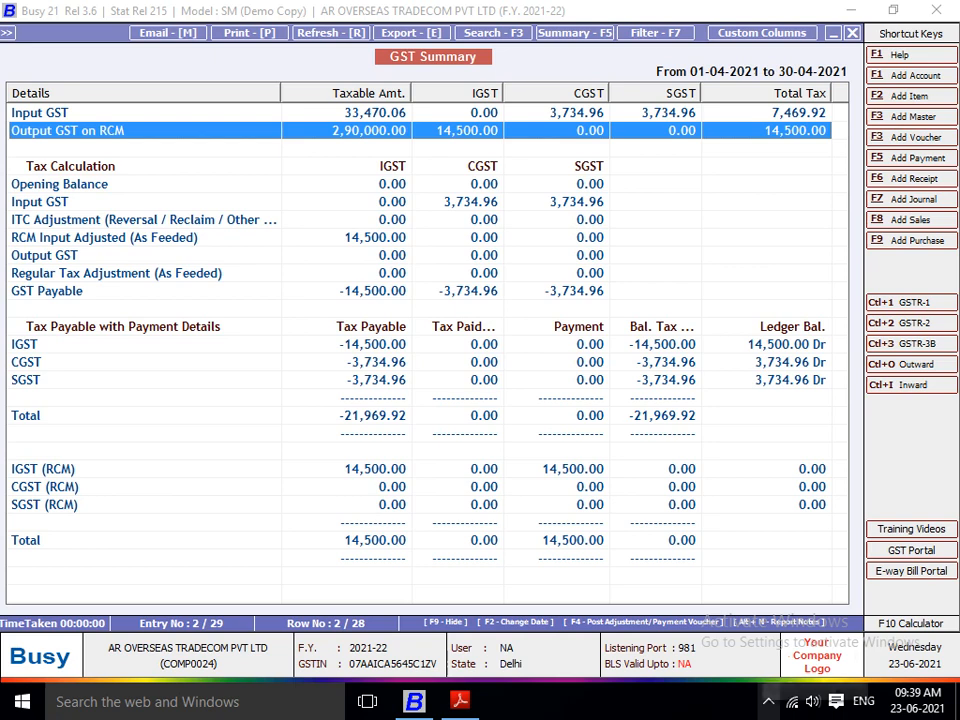
click(769, 702)
click(748, 625)
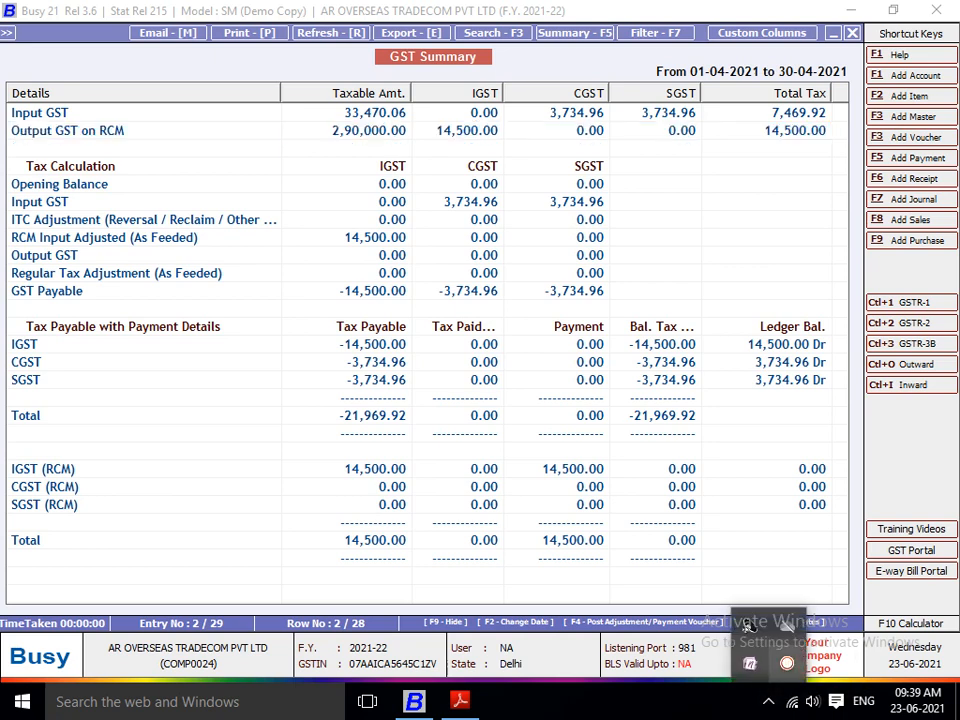